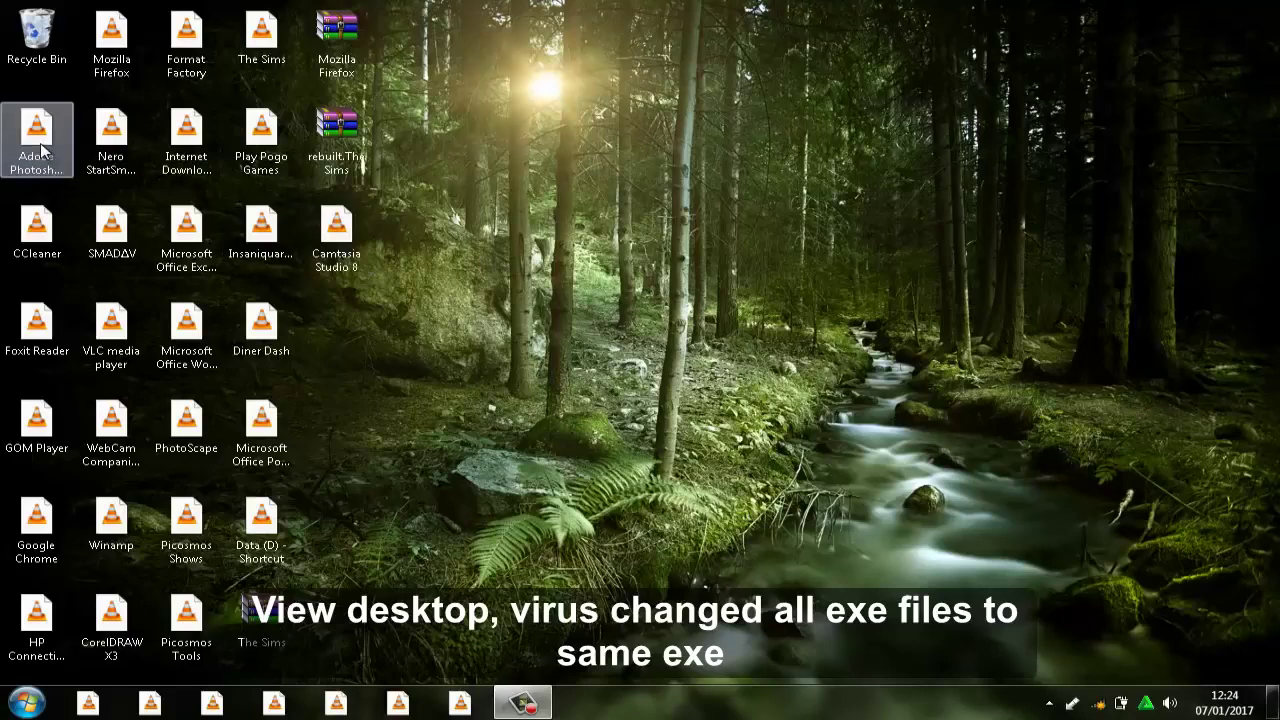
# Test the CCleaner and Foxit Reader desktop shortcuts, closing the VLC media player window each time.
pyautogui.click(45, 148)
pyautogui.click(40, 230)
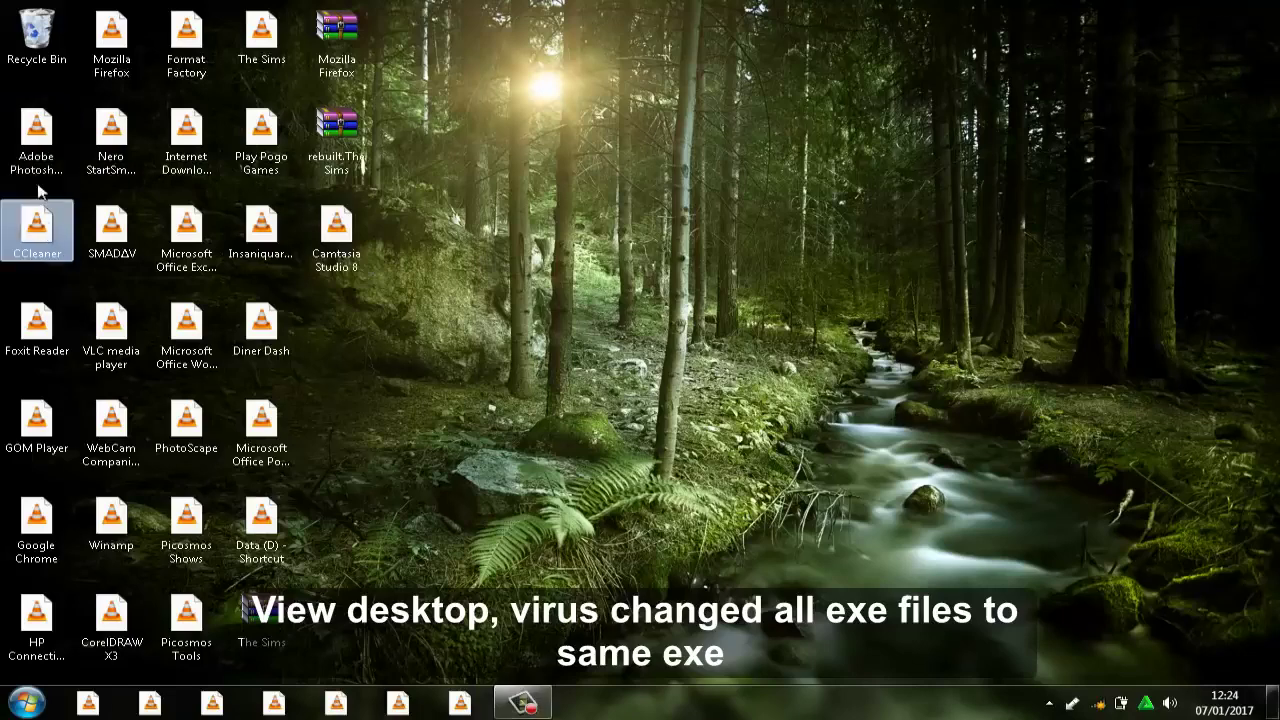
pyautogui.click(40, 145)
pyautogui.doubleClick(35, 228)
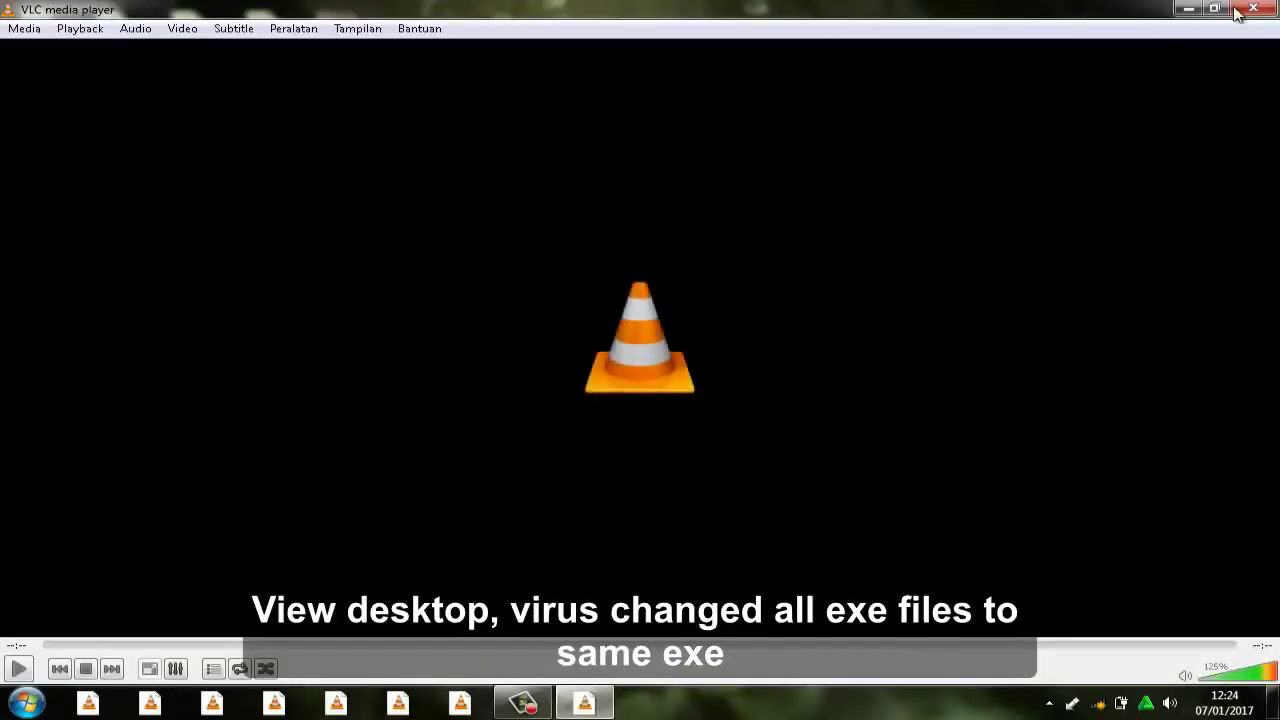
pyautogui.click(1254, 9)
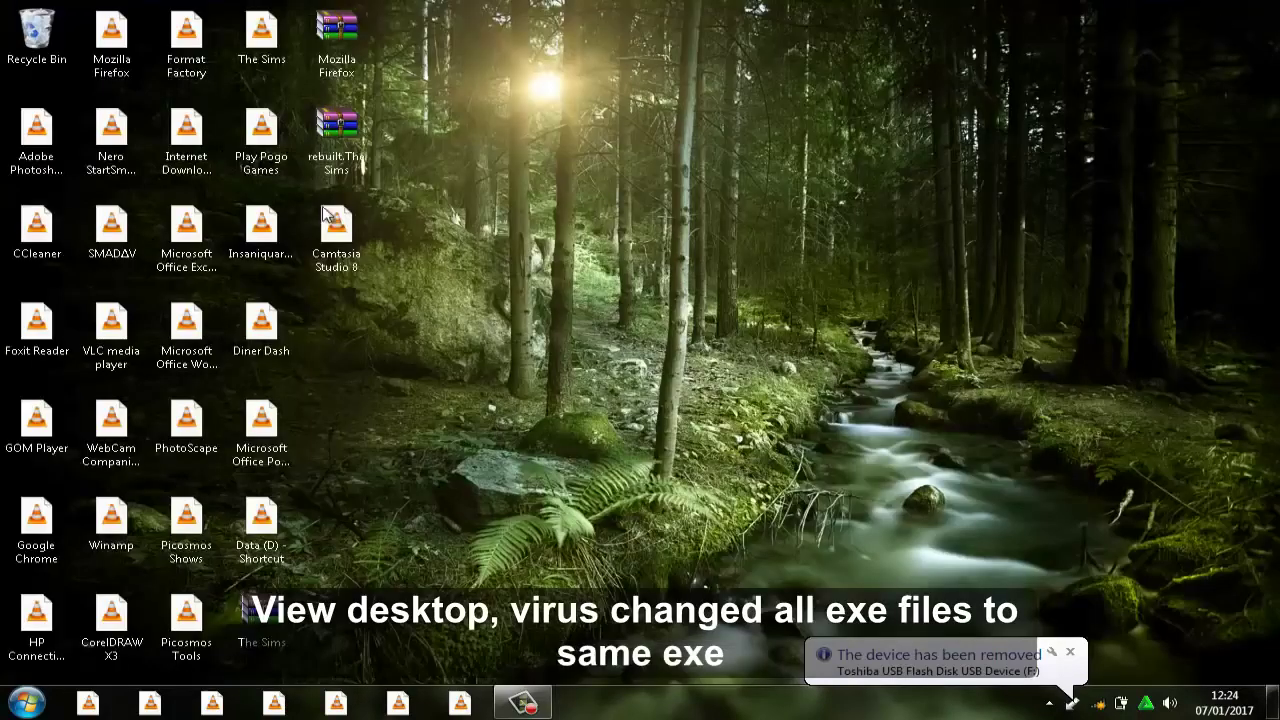
pyautogui.doubleClick(27, 340)
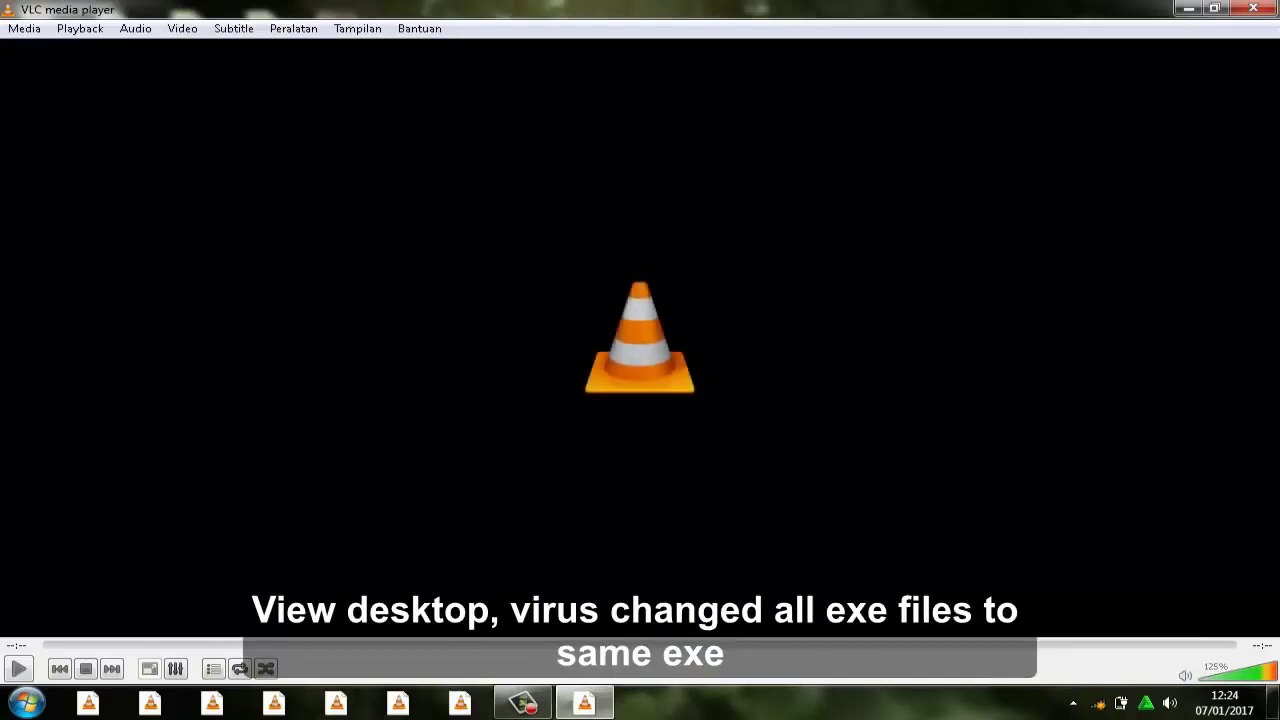
pyautogui.click(1272, 10)
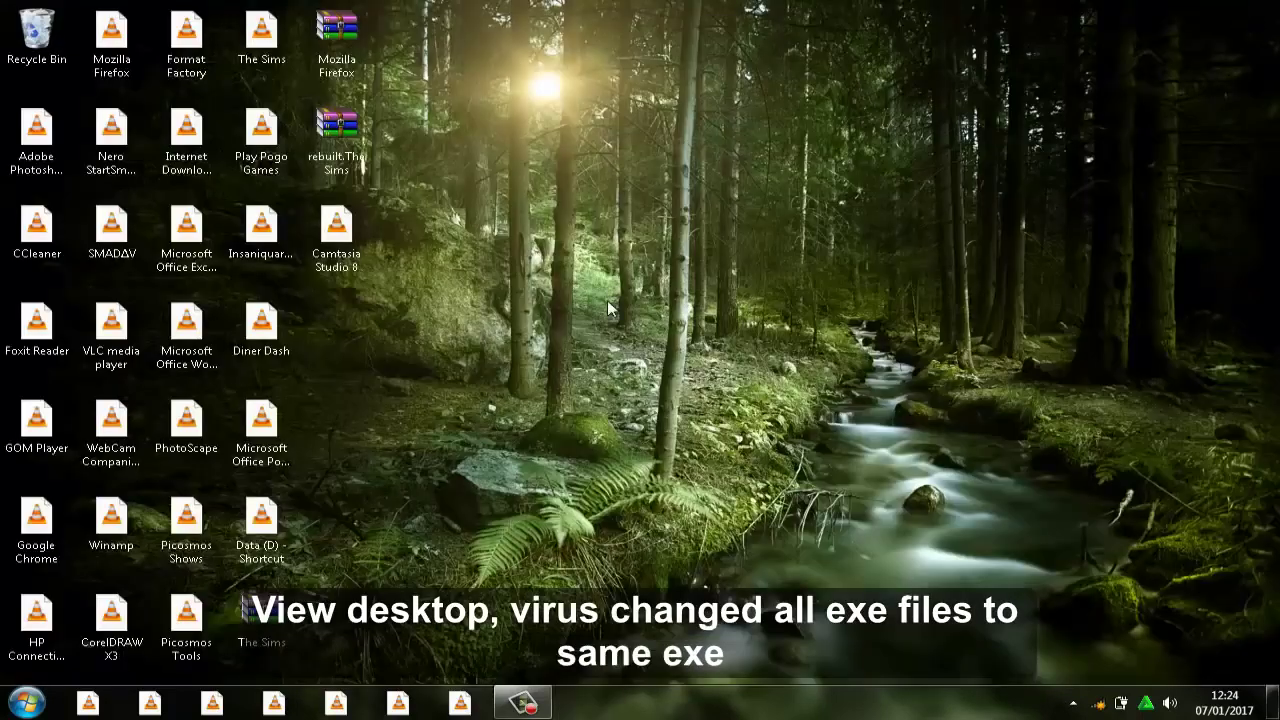
# Examine the installed program shortcuts, including the Nero 7 Essentials, Microsoft Office and K-Lite Codec Pack folders, for wrong icons.
pyautogui.click(27, 703)
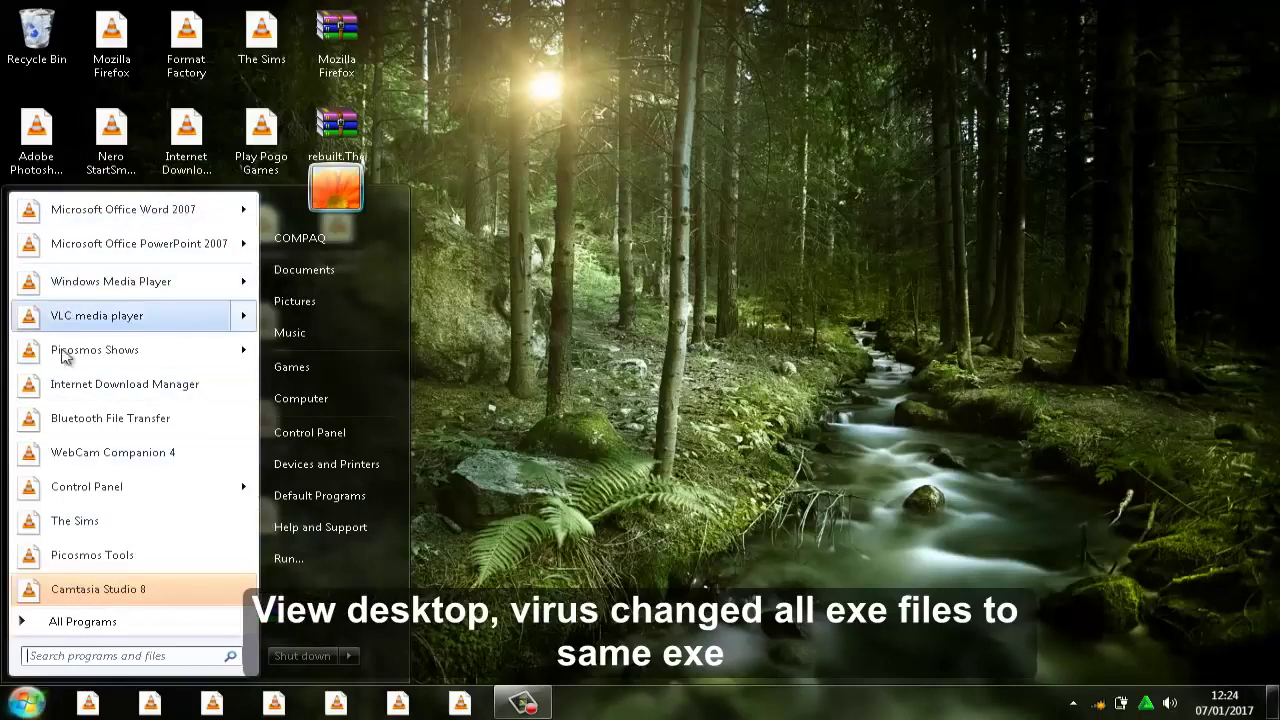
pyautogui.click(60, 624)
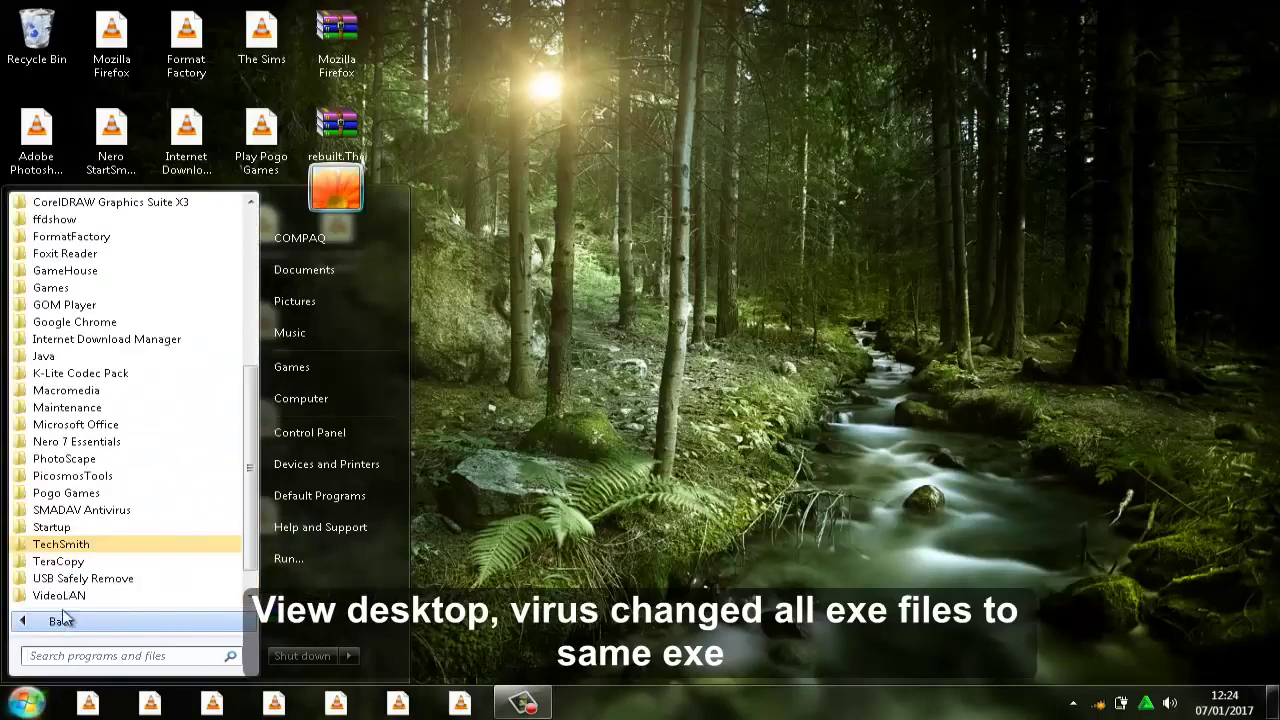
pyautogui.click(97, 442)
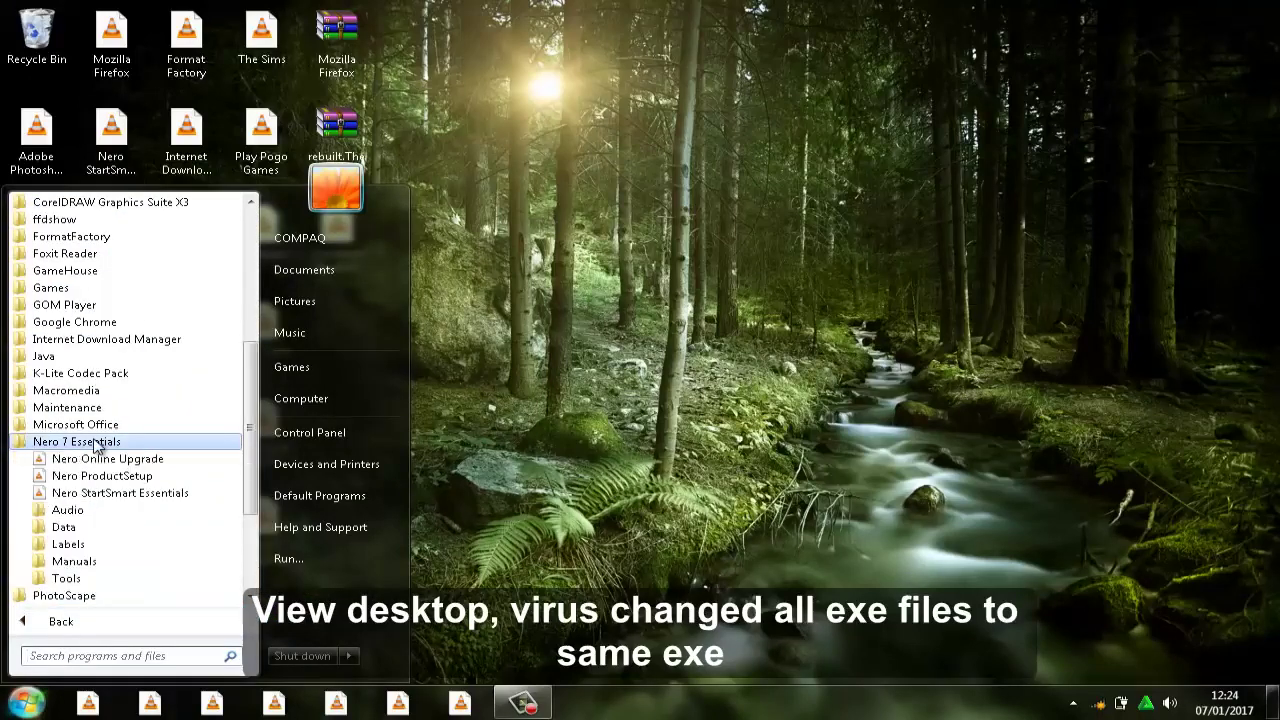
pyautogui.click(88, 426)
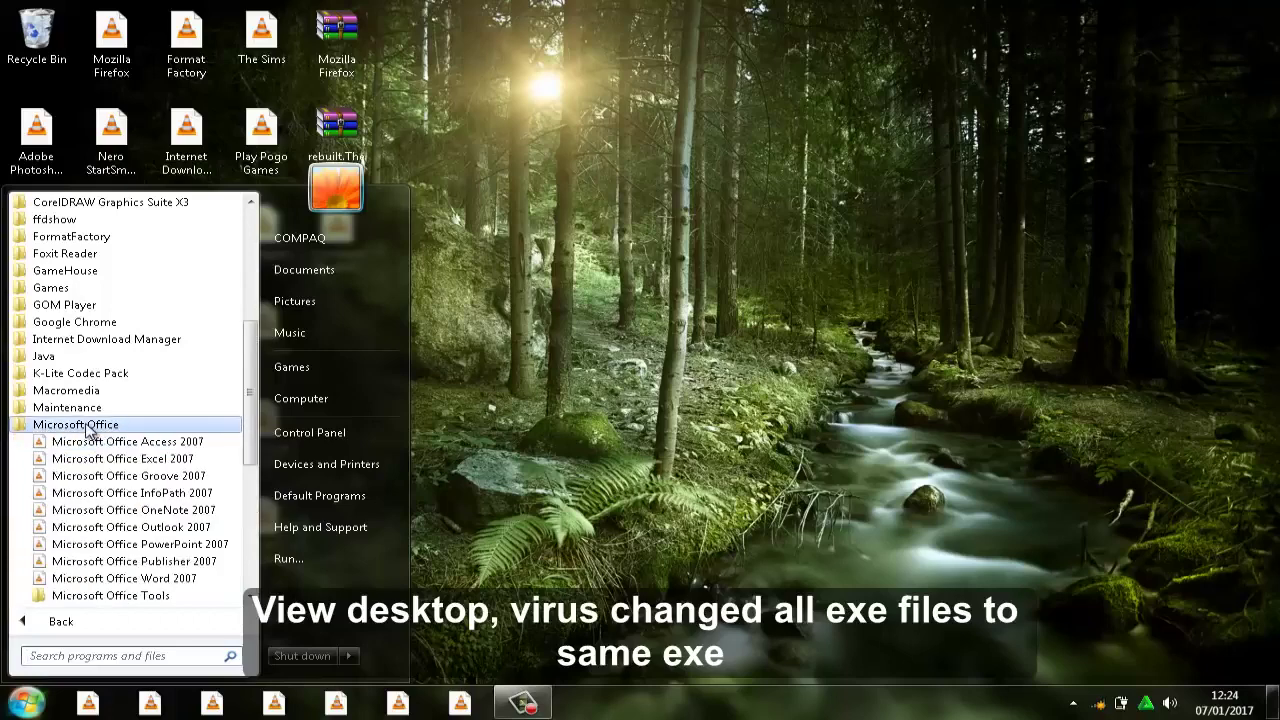
pyautogui.click(98, 375)
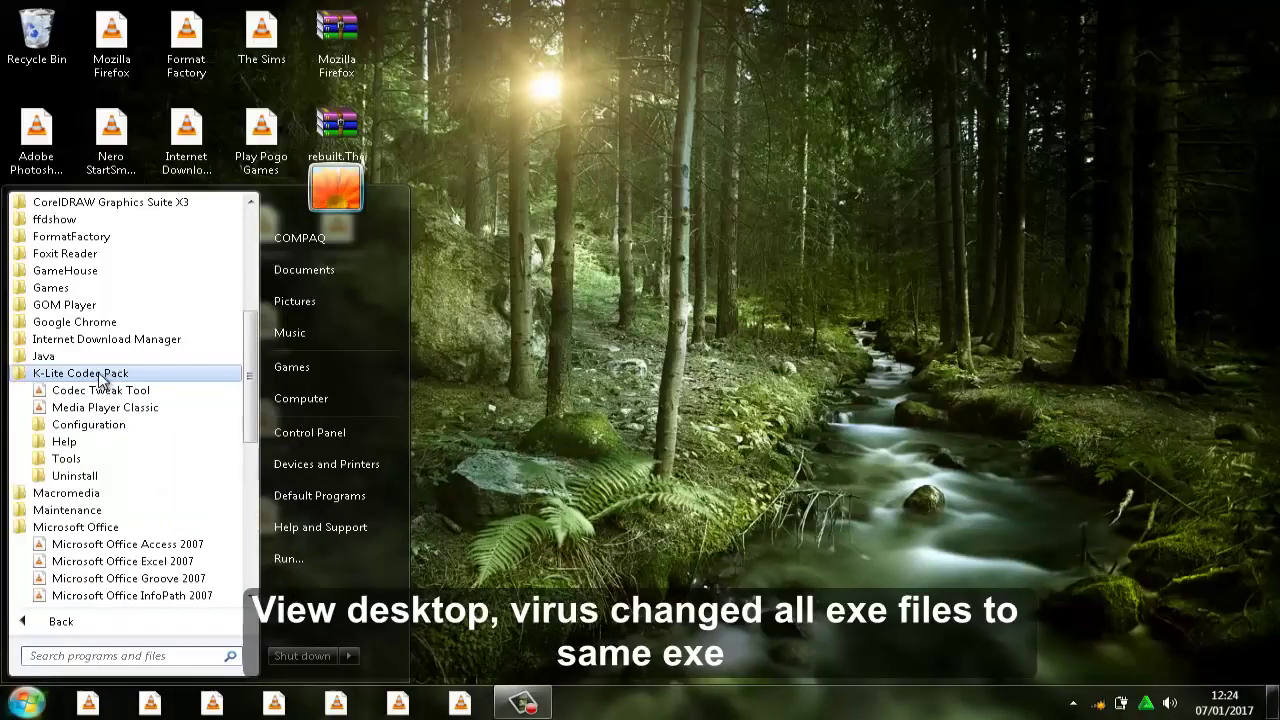
pyautogui.scroll(5, 55, 390)
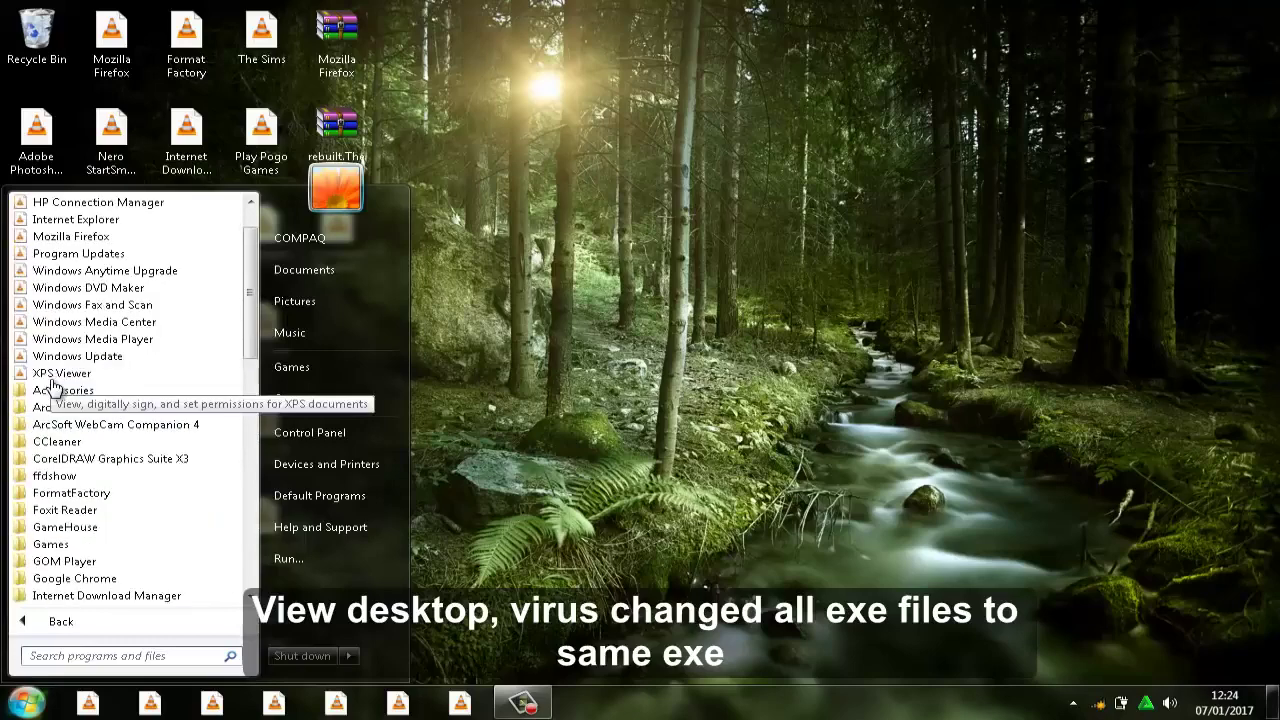
pyautogui.scroll(2, 55, 390)
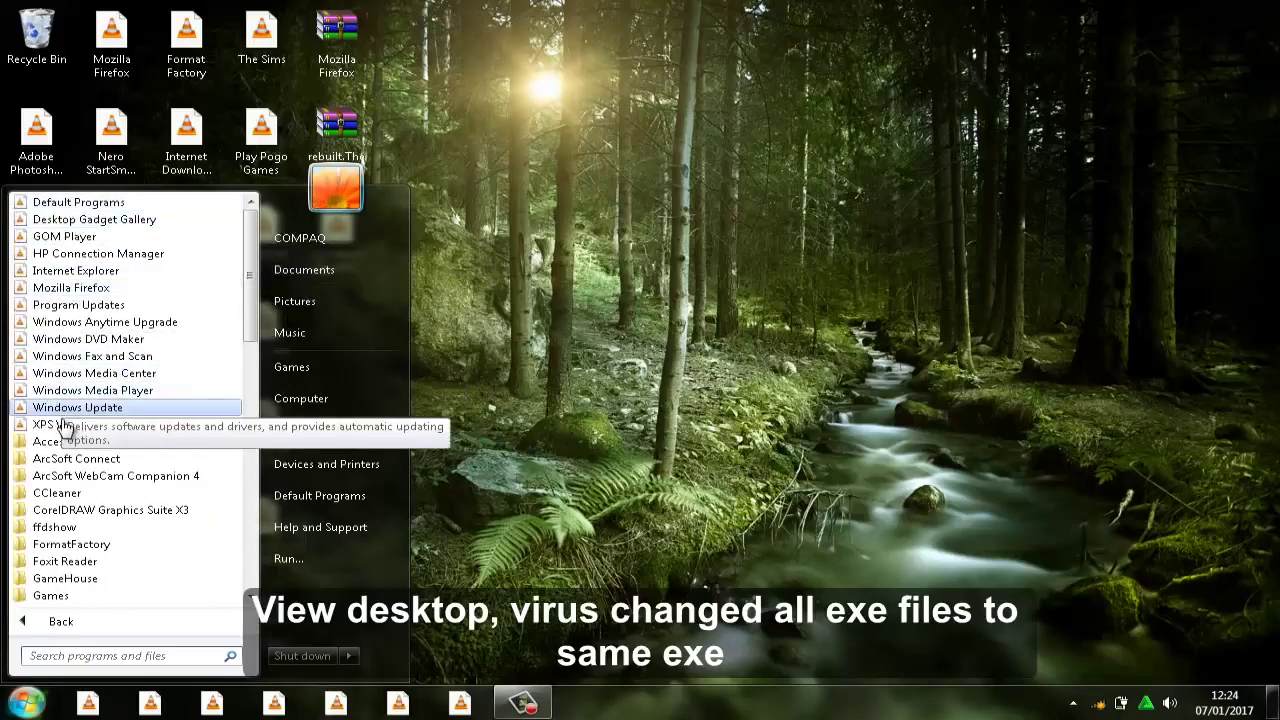
pyautogui.click(638, 384)
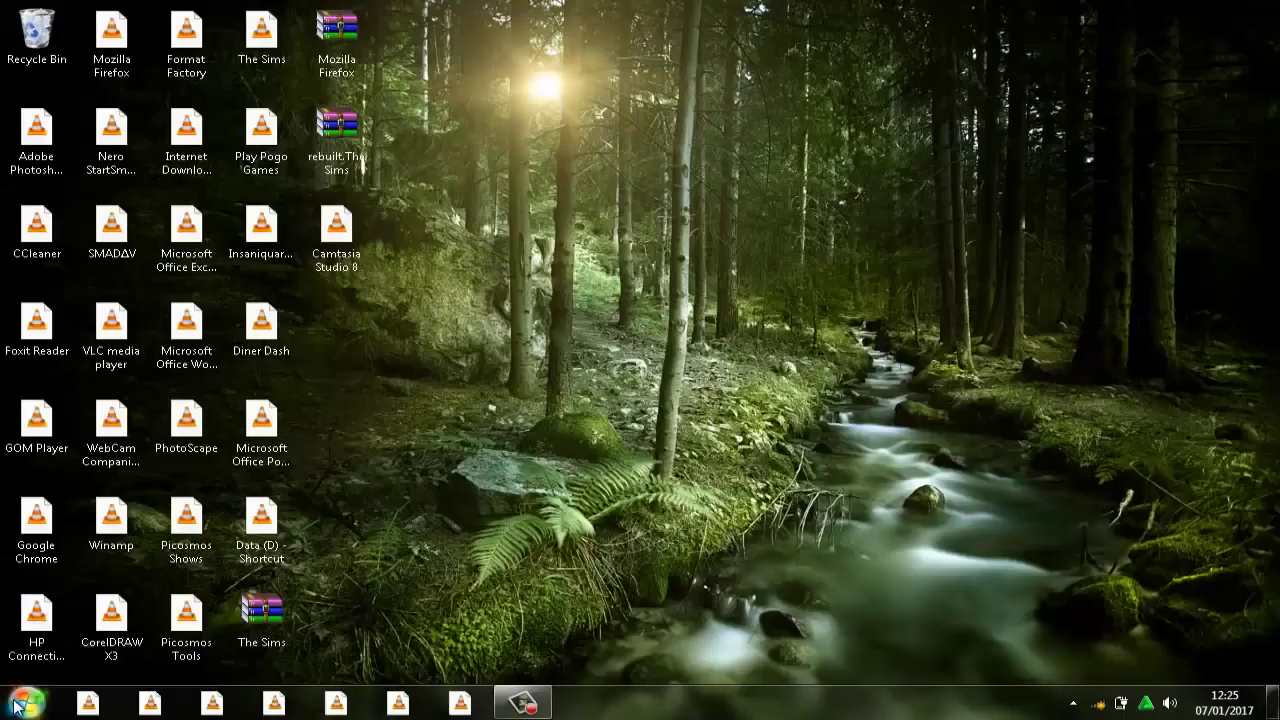
# Open Control Panel, view it by Category, and go to adding or removing user accounts.
pyautogui.click(24, 703)
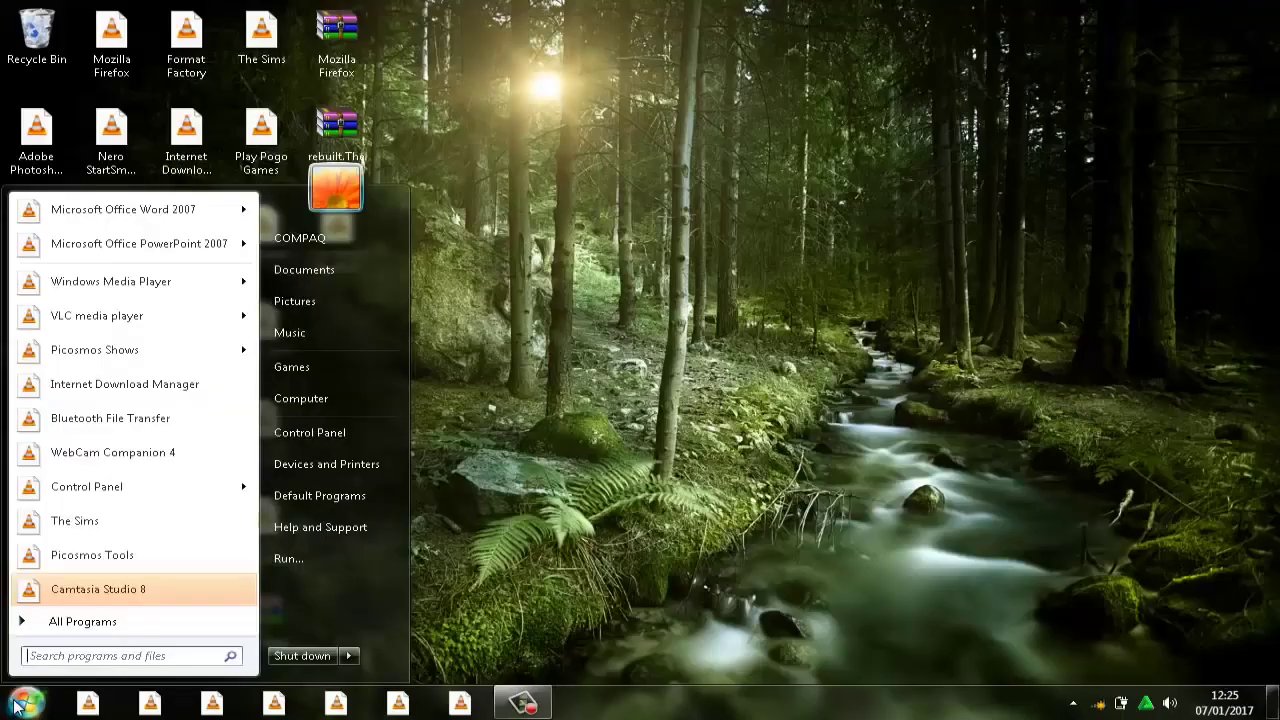
pyautogui.click(353, 433)
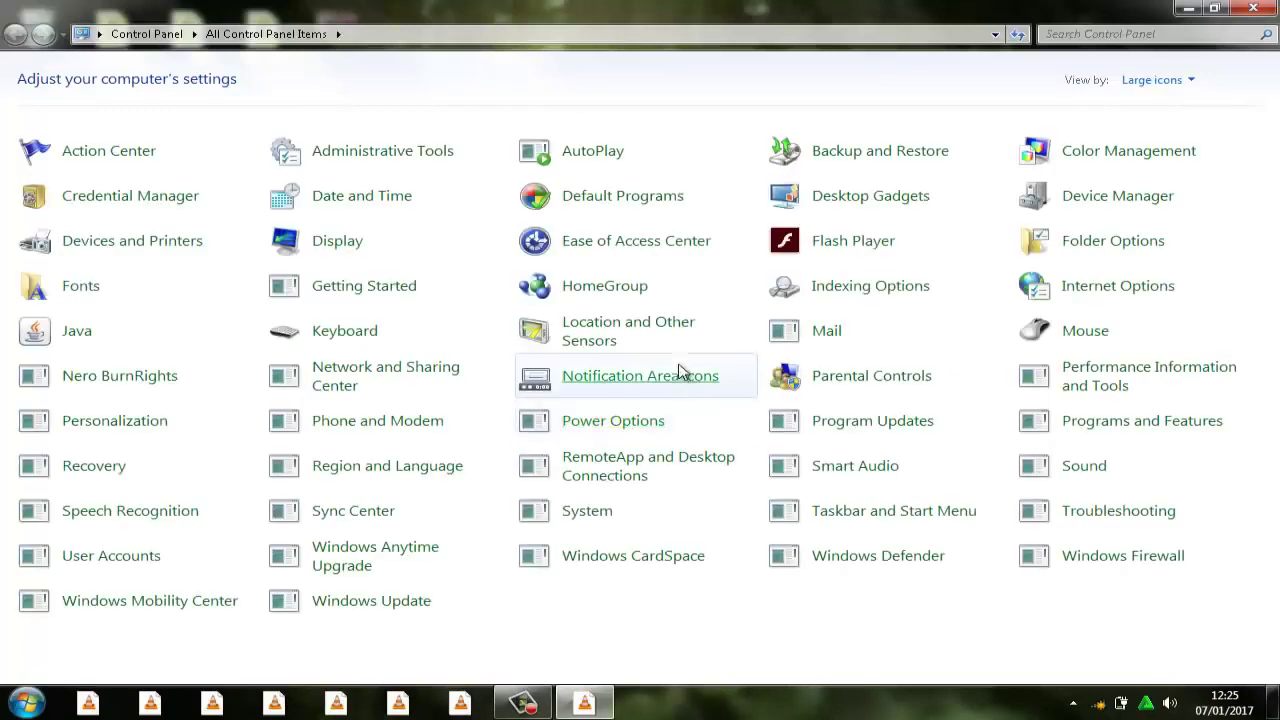
pyautogui.click(1160, 80)
pyautogui.click(1162, 102)
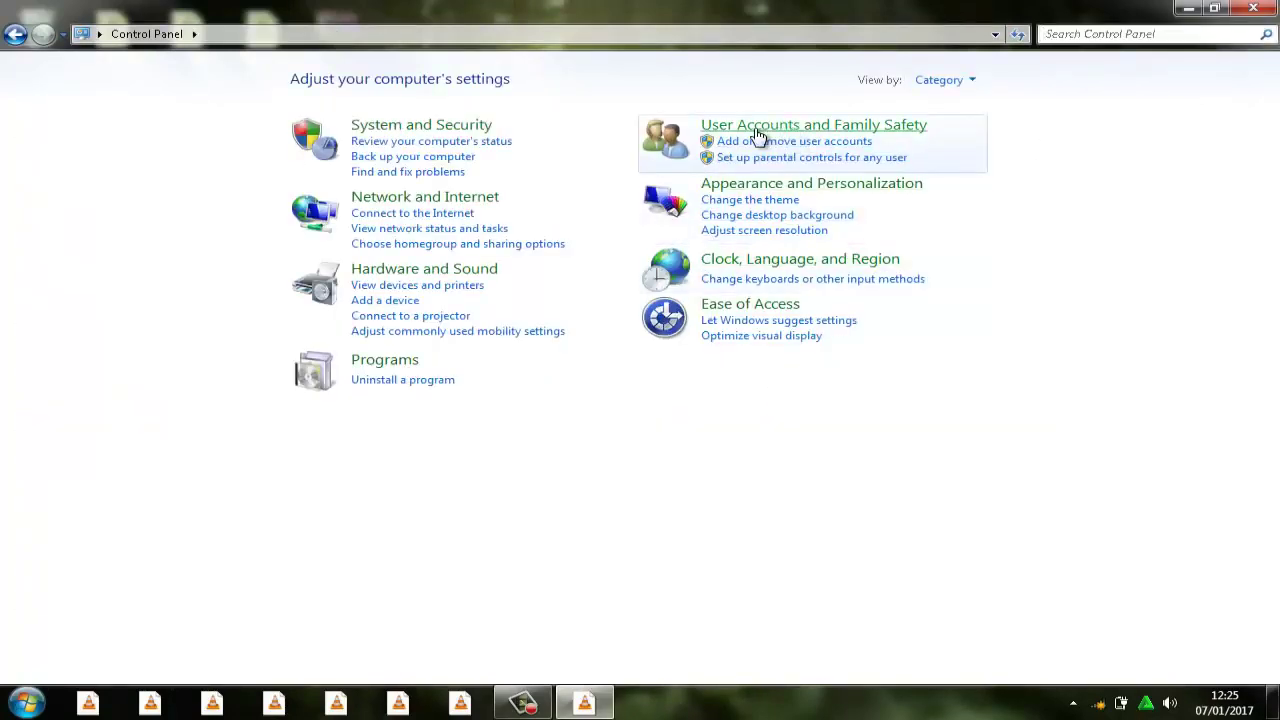
pyautogui.click(812, 126)
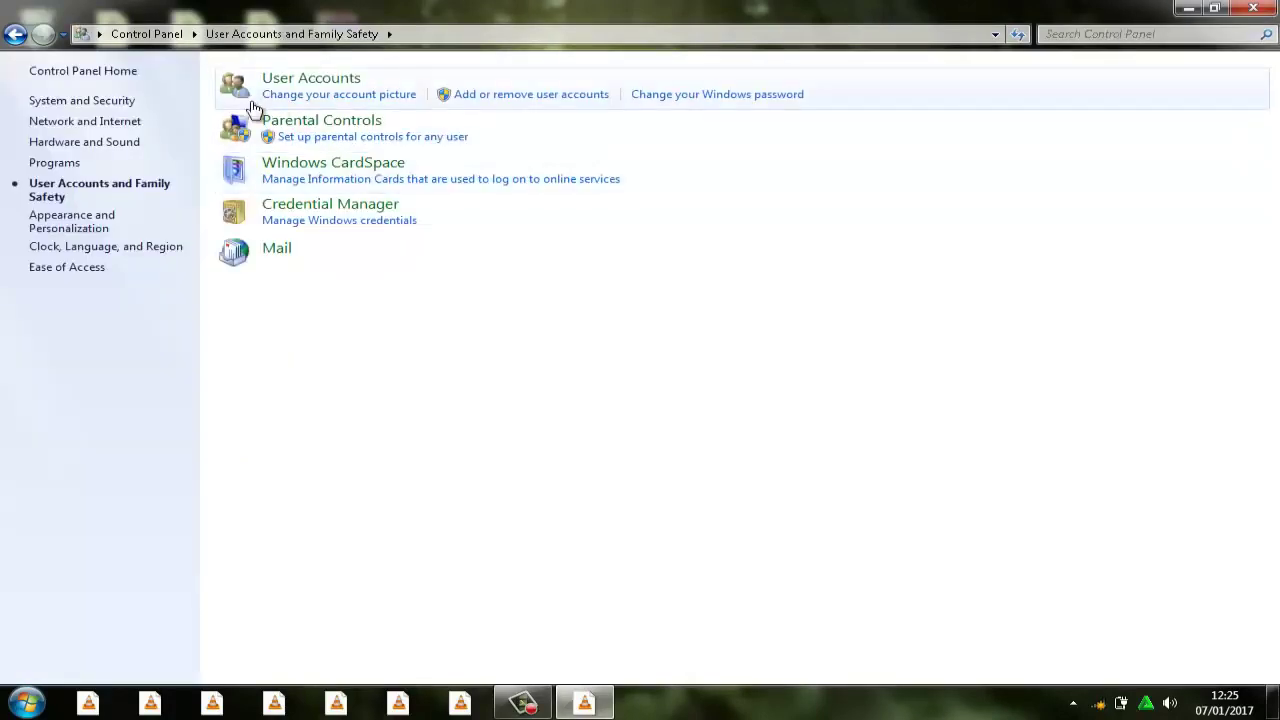
pyautogui.click(529, 95)
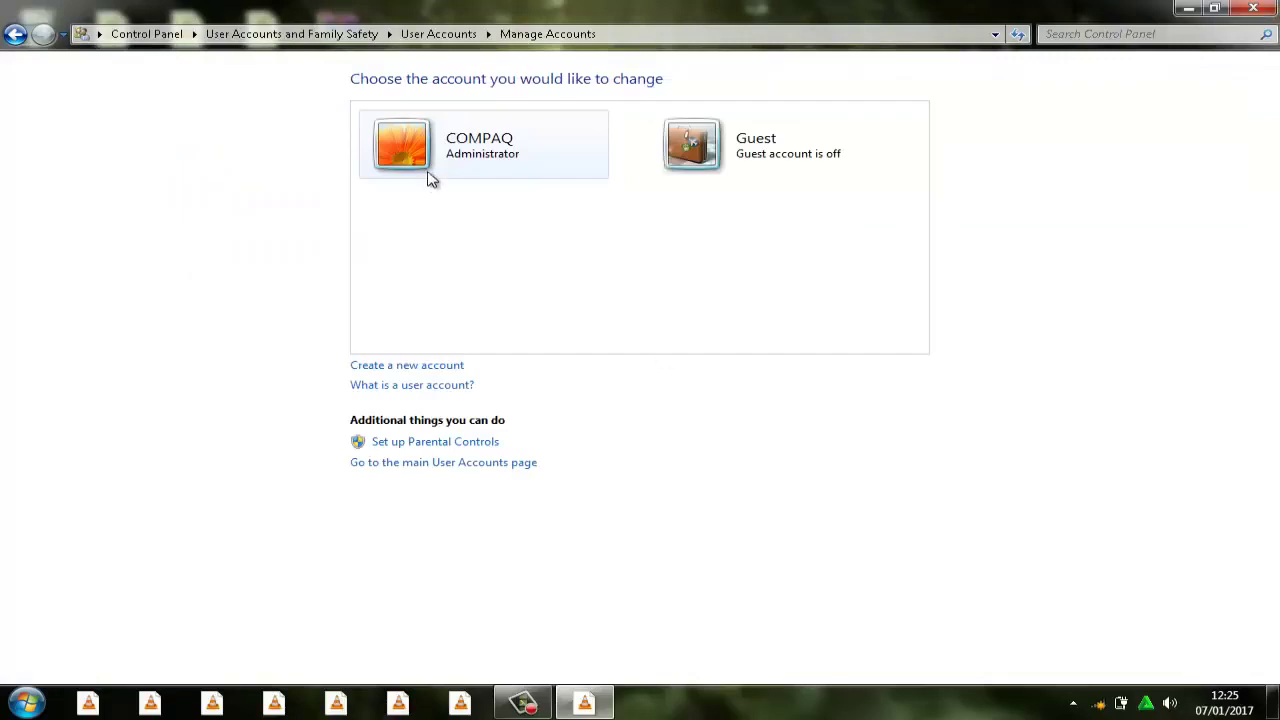
# Create a new administrator account named HP, keeping the current color scheme and suppressing its performance message.
pyautogui.click(441, 368)
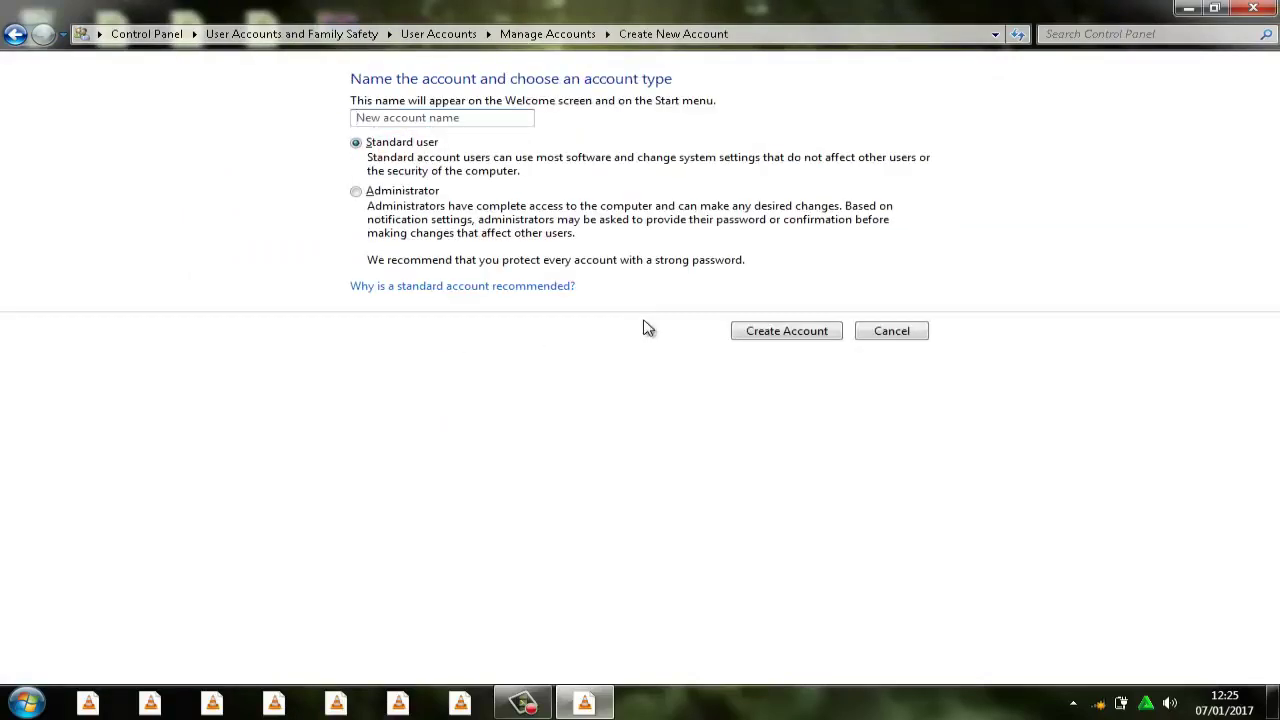
pyautogui.click(405, 192)
pyautogui.click(413, 118)
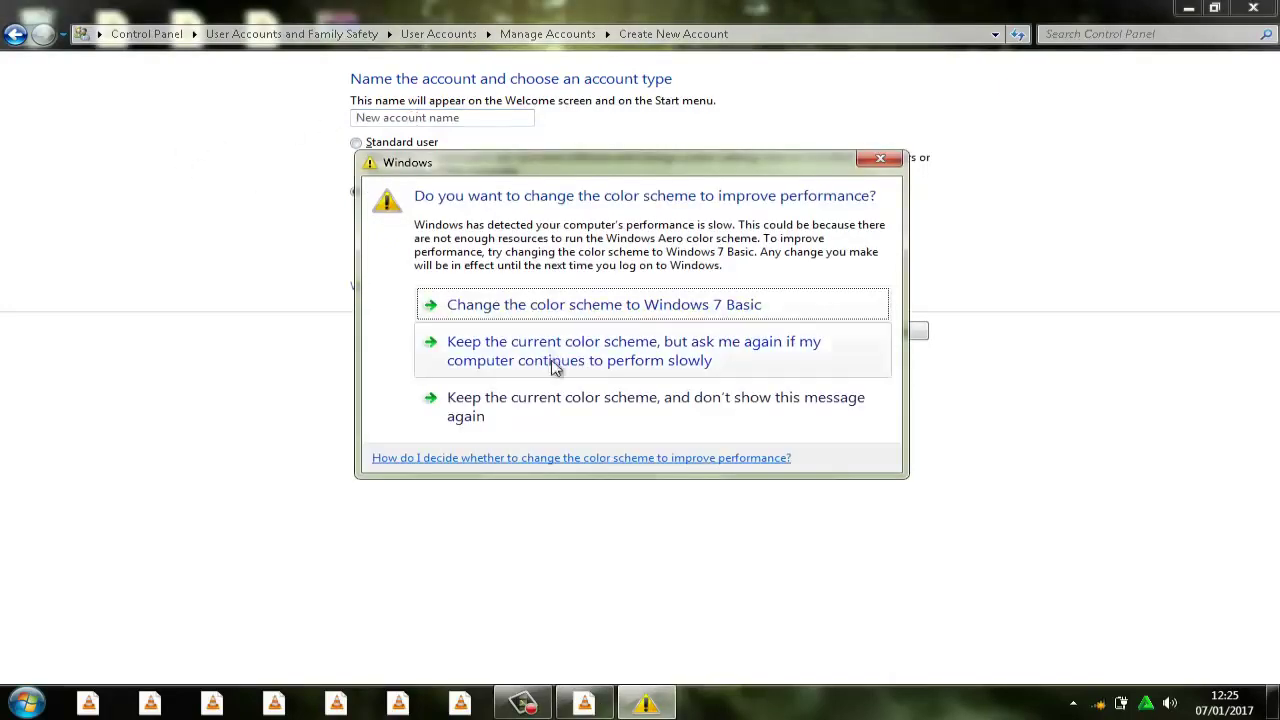
pyautogui.click(561, 421)
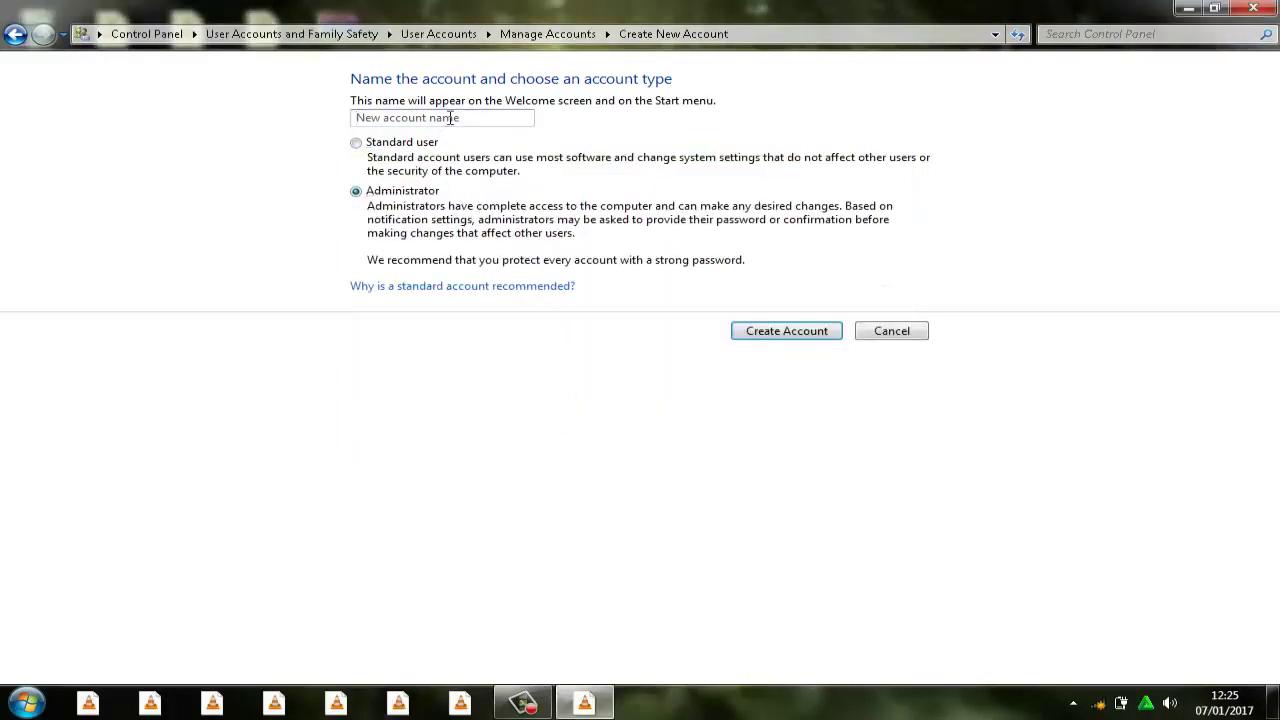
pyautogui.write('HP')
pyautogui.click(779, 333)
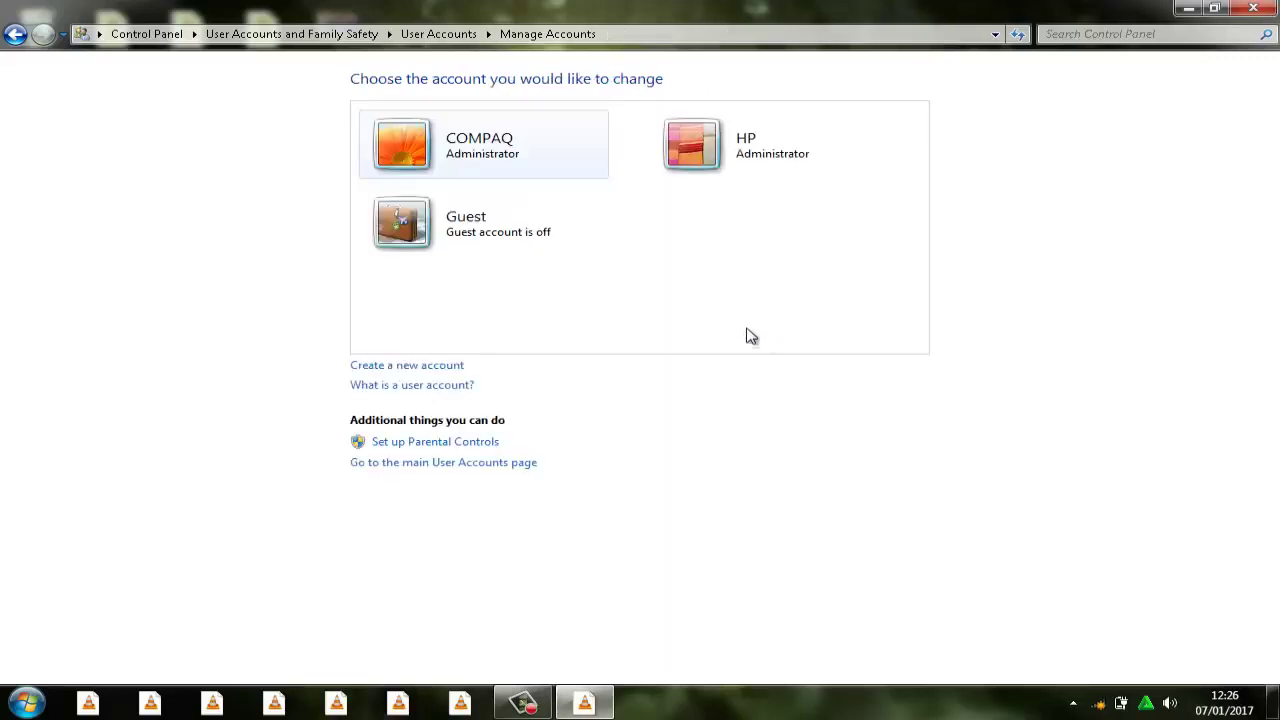
# Close Control Panel, log off, sign in to the new HP account, and check its Start menu shortcuts.
pyautogui.click(1251, 10)
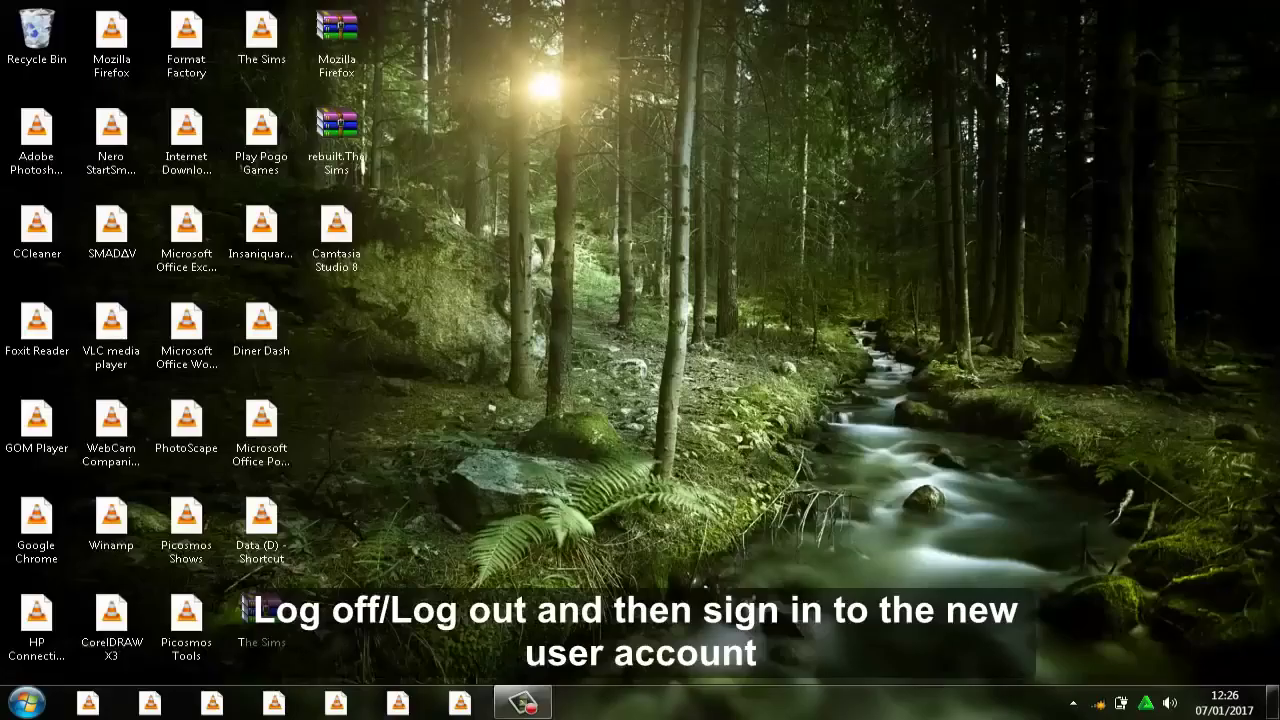
pyautogui.click(30, 704)
pyautogui.click(349, 658)
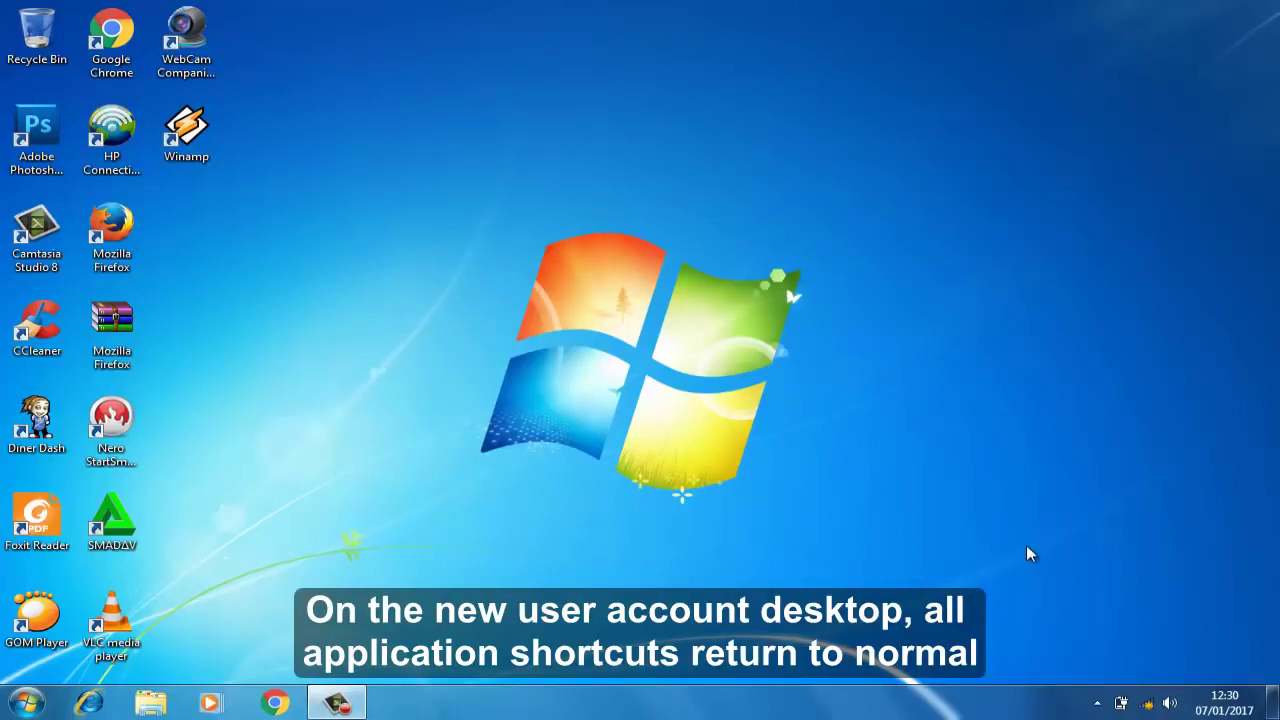
pyautogui.click(27, 704)
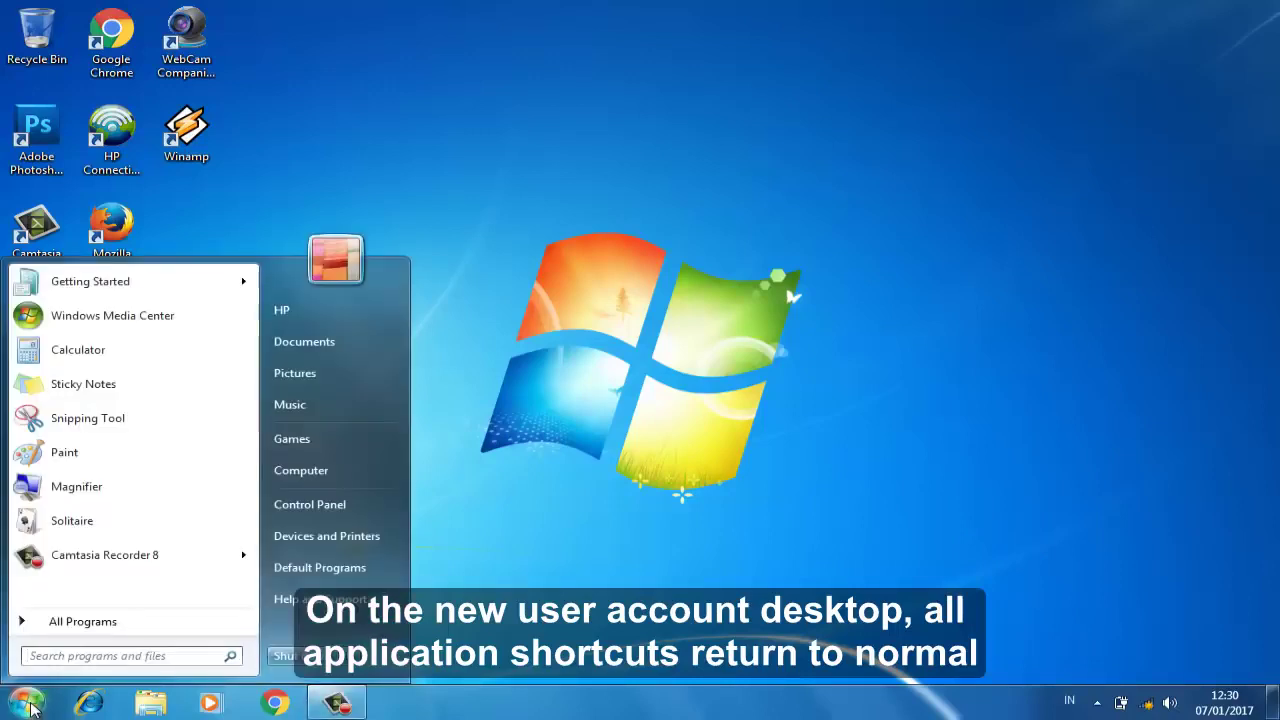
pyautogui.click(30, 705)
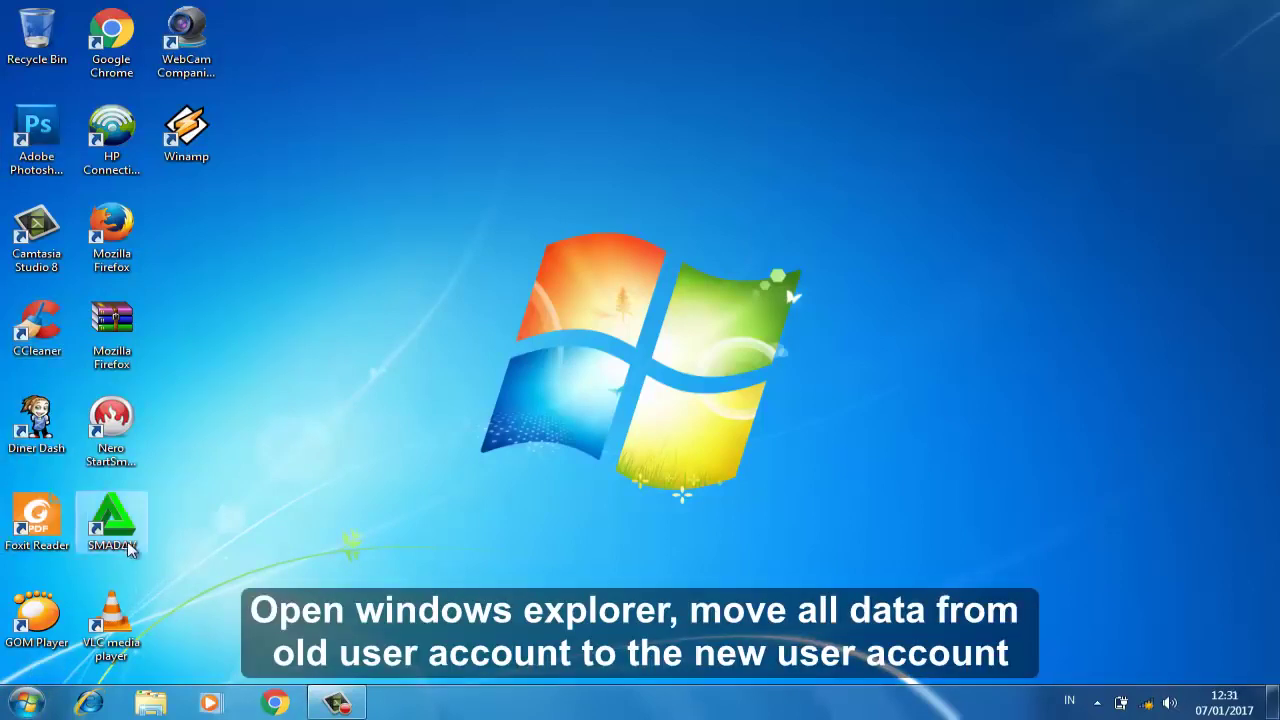
# Open a maximized Windows Explorer window and show all folders in its navigation pane.
pyautogui.click(152, 705)
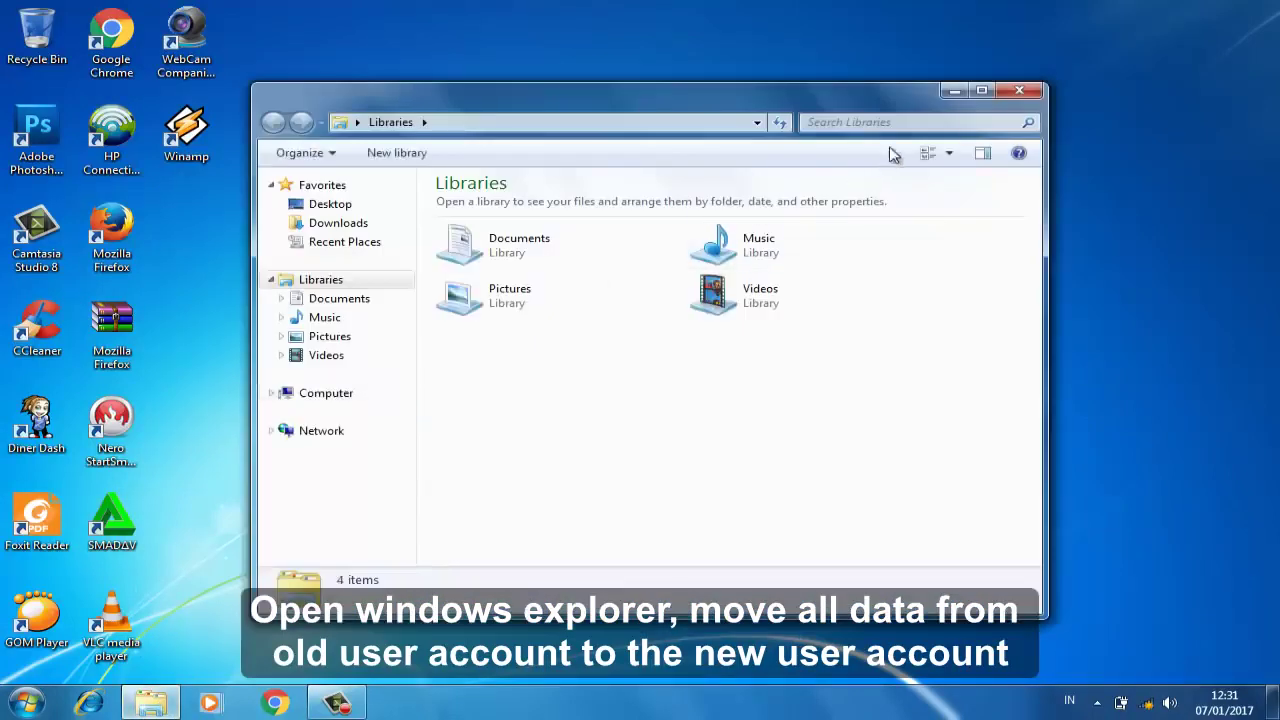
pyautogui.click(982, 91)
pyautogui.rightClick(60, 417)
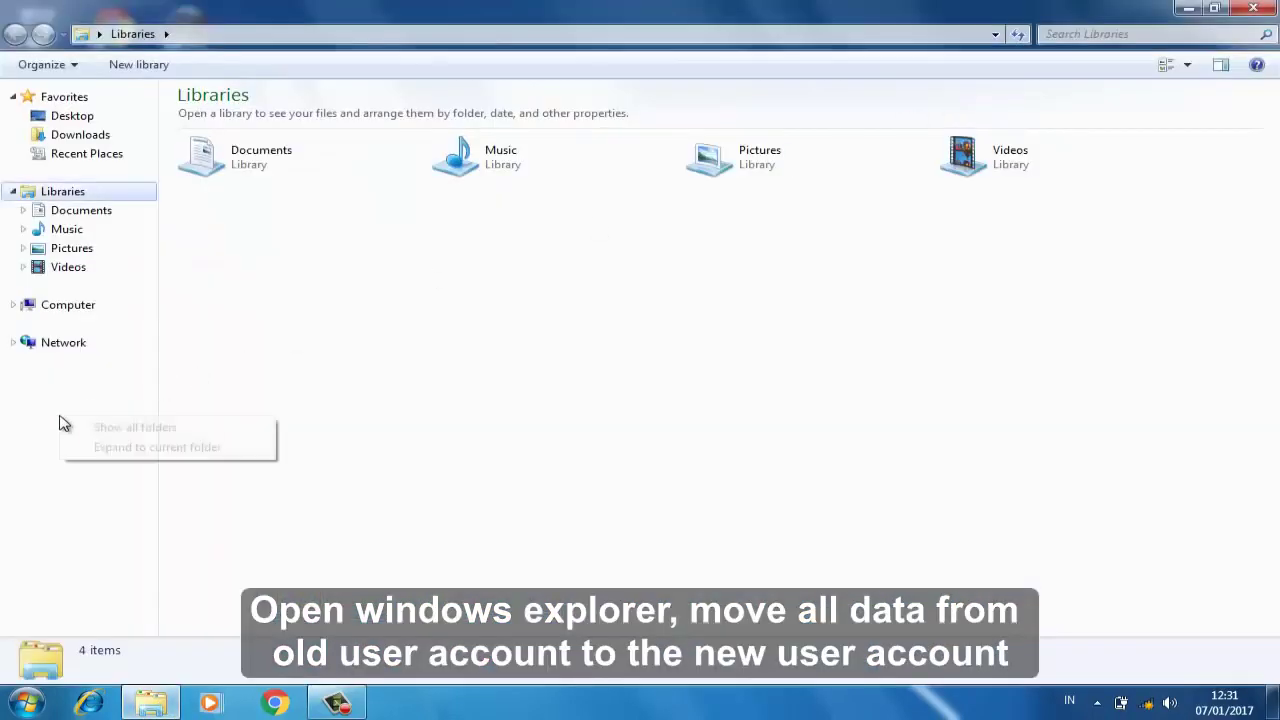
pyautogui.click(92, 430)
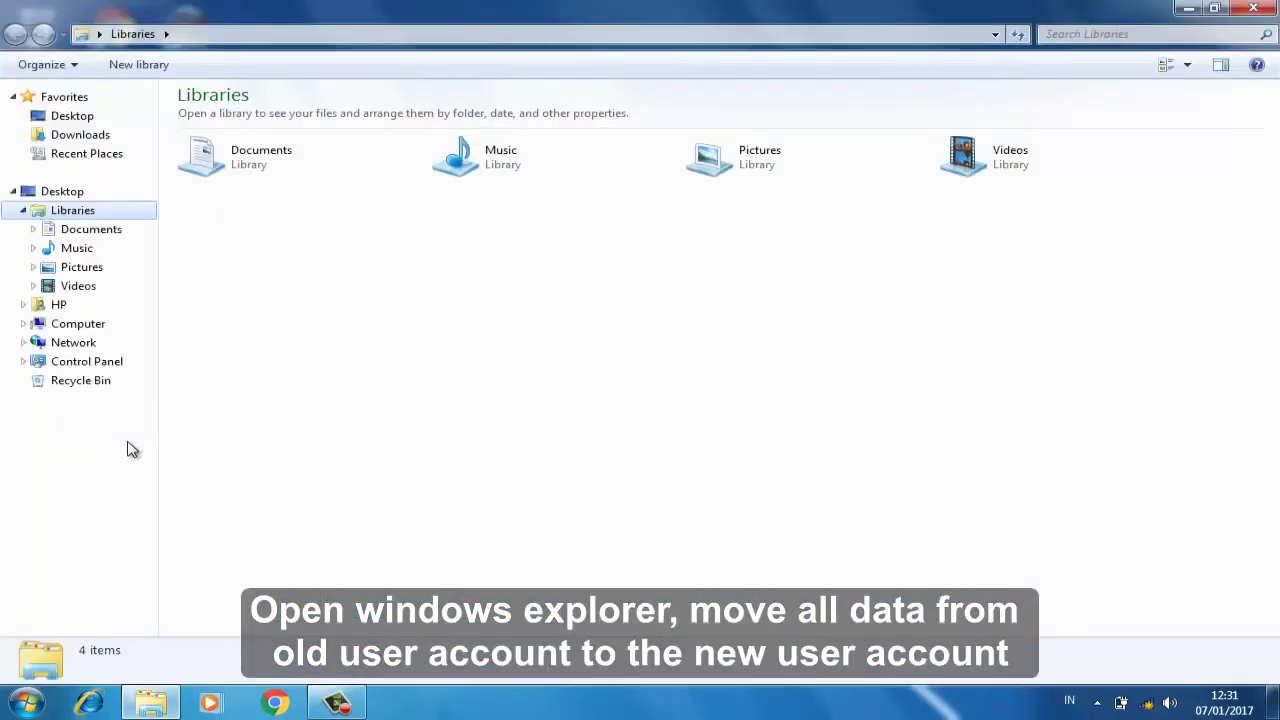
# Look through the Computer drives and the new account's Pictures, Music and Documents libraries.
pyautogui.click(68, 330)
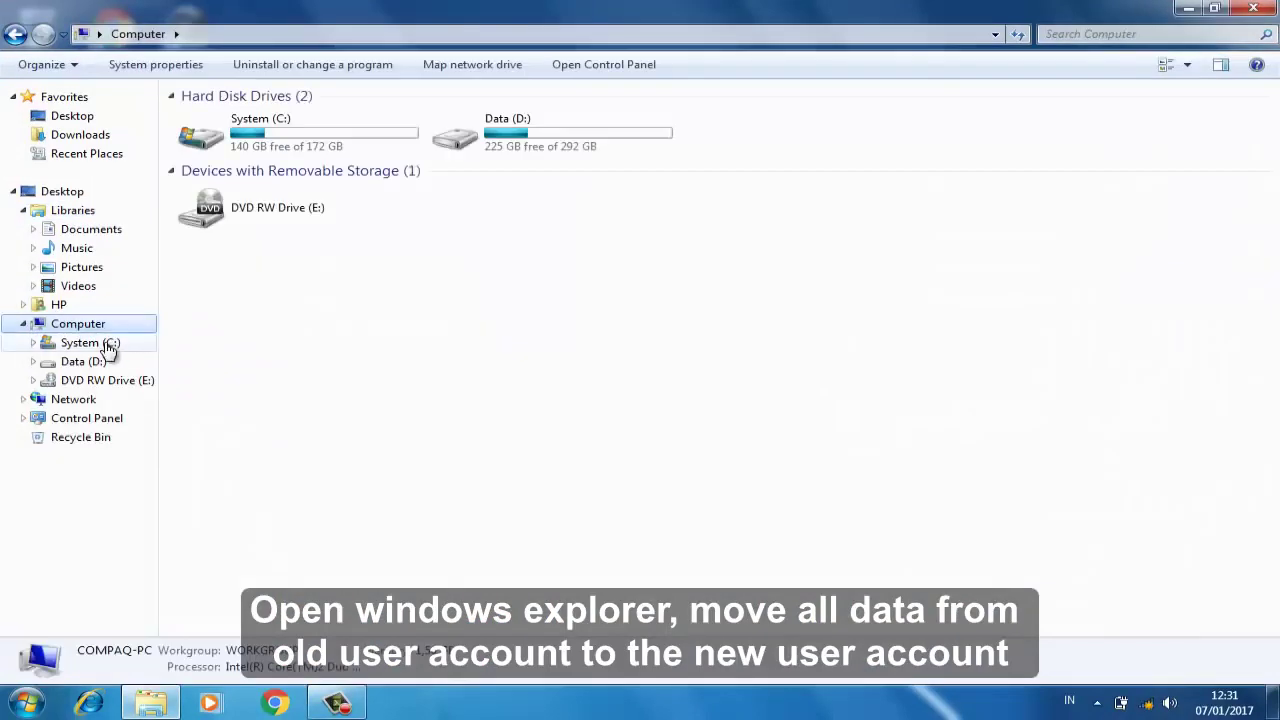
pyautogui.click(105, 343)
pyautogui.click(84, 286)
pyautogui.click(84, 266)
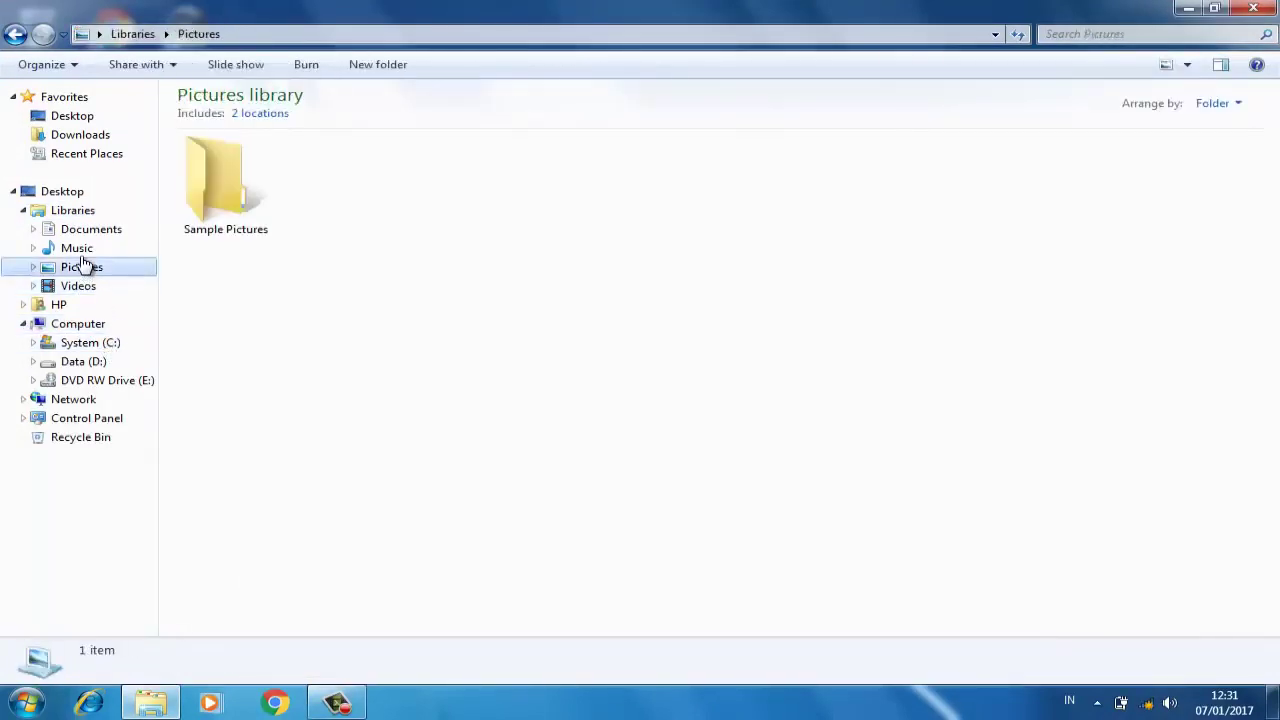
pyautogui.click(82, 251)
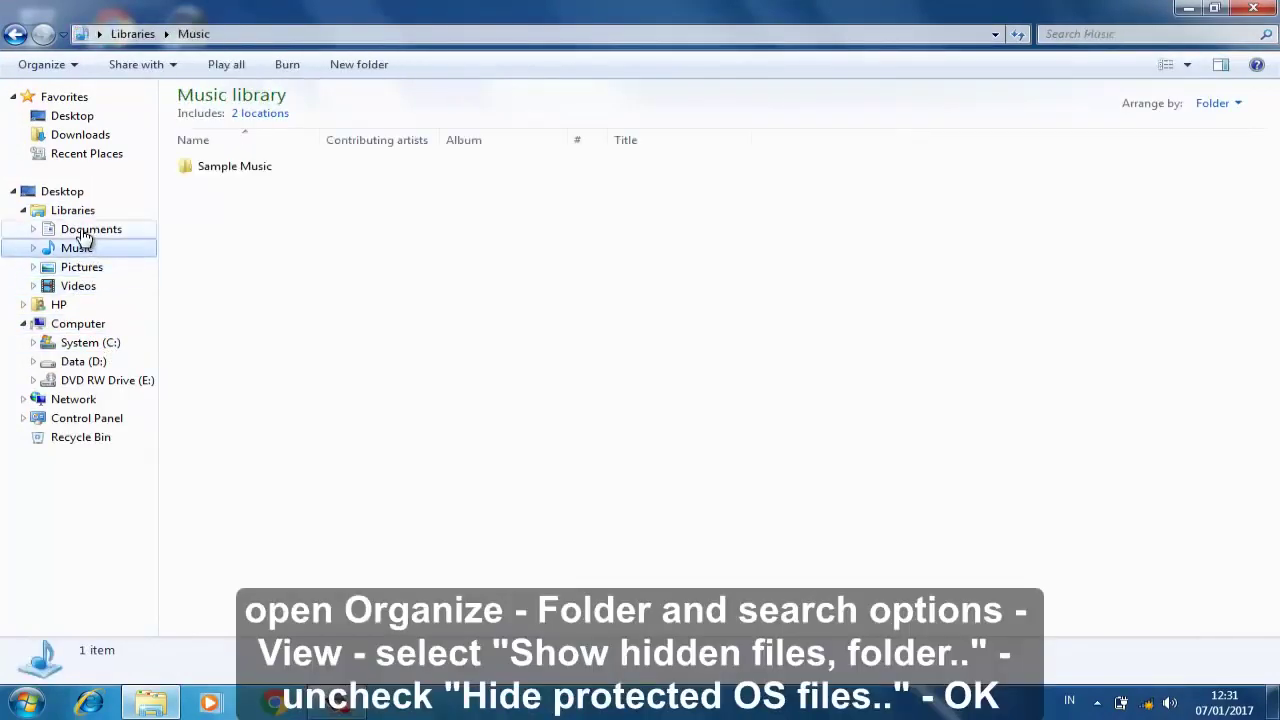
pyautogui.click(86, 231)
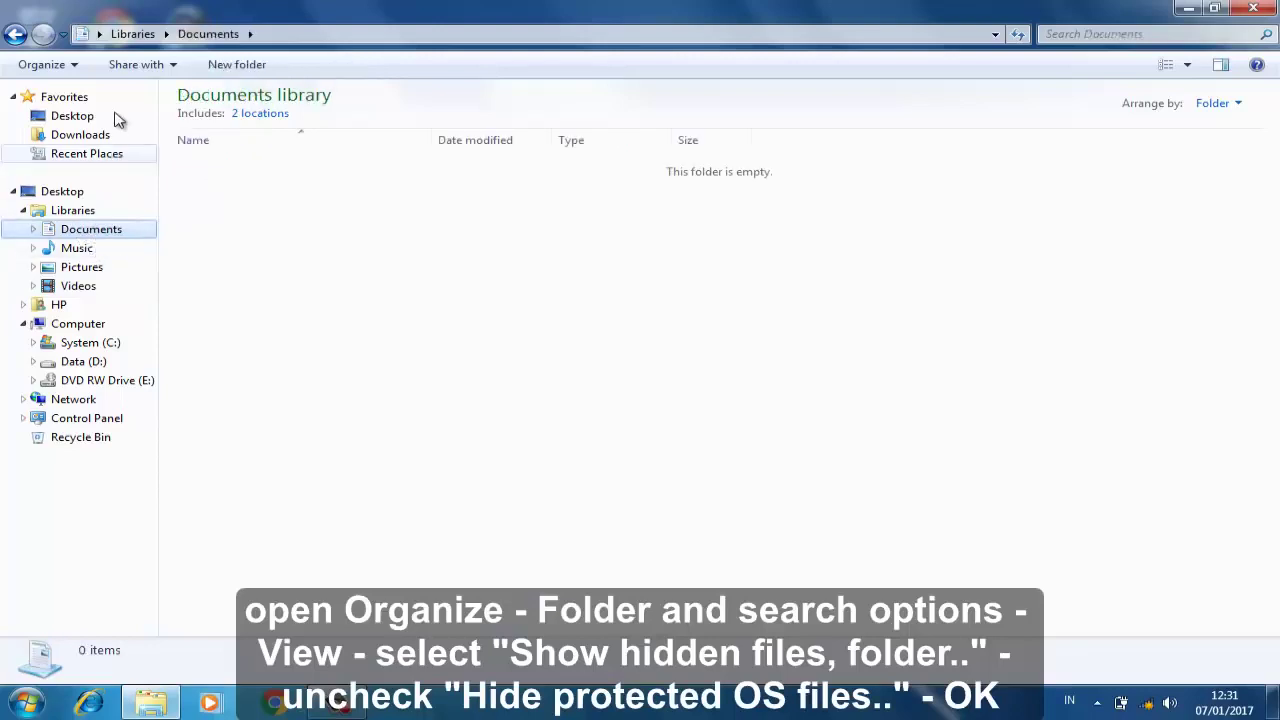
# Set the folder options to show hidden files, folders and drives and stop hiding protected operating system files, accepting the warning.
pyautogui.click(30, 68)
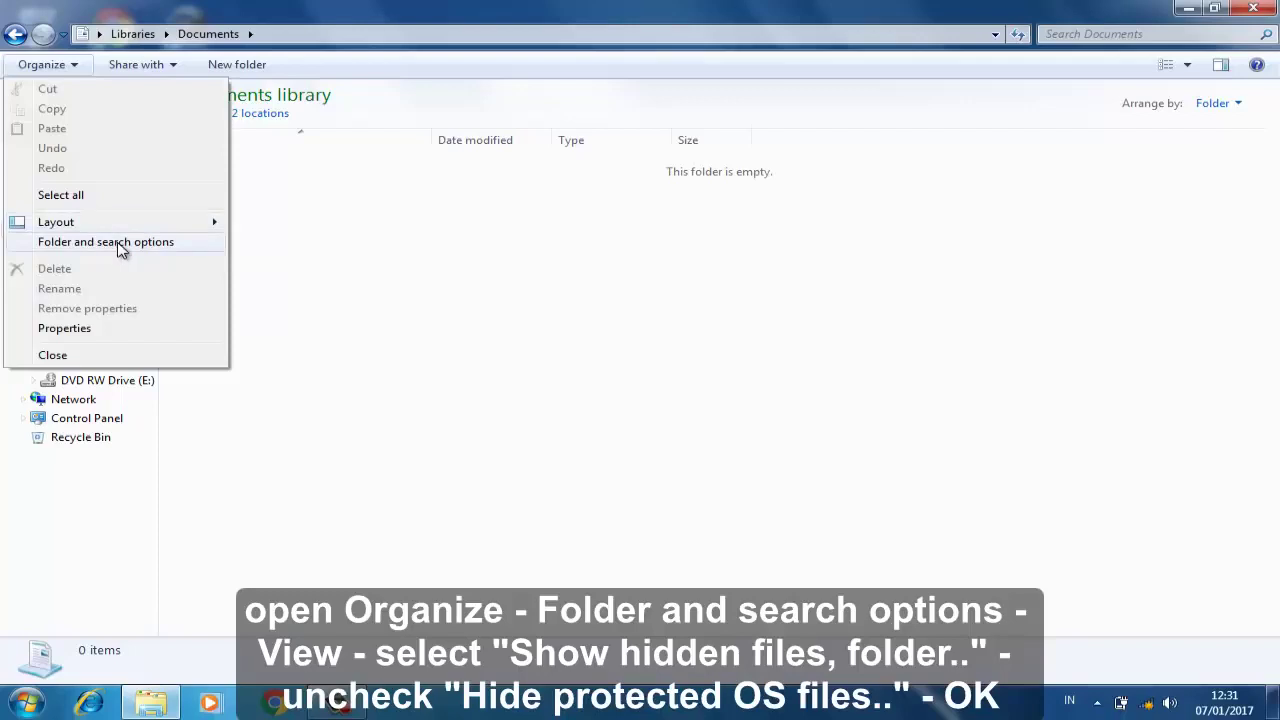
pyautogui.click(118, 245)
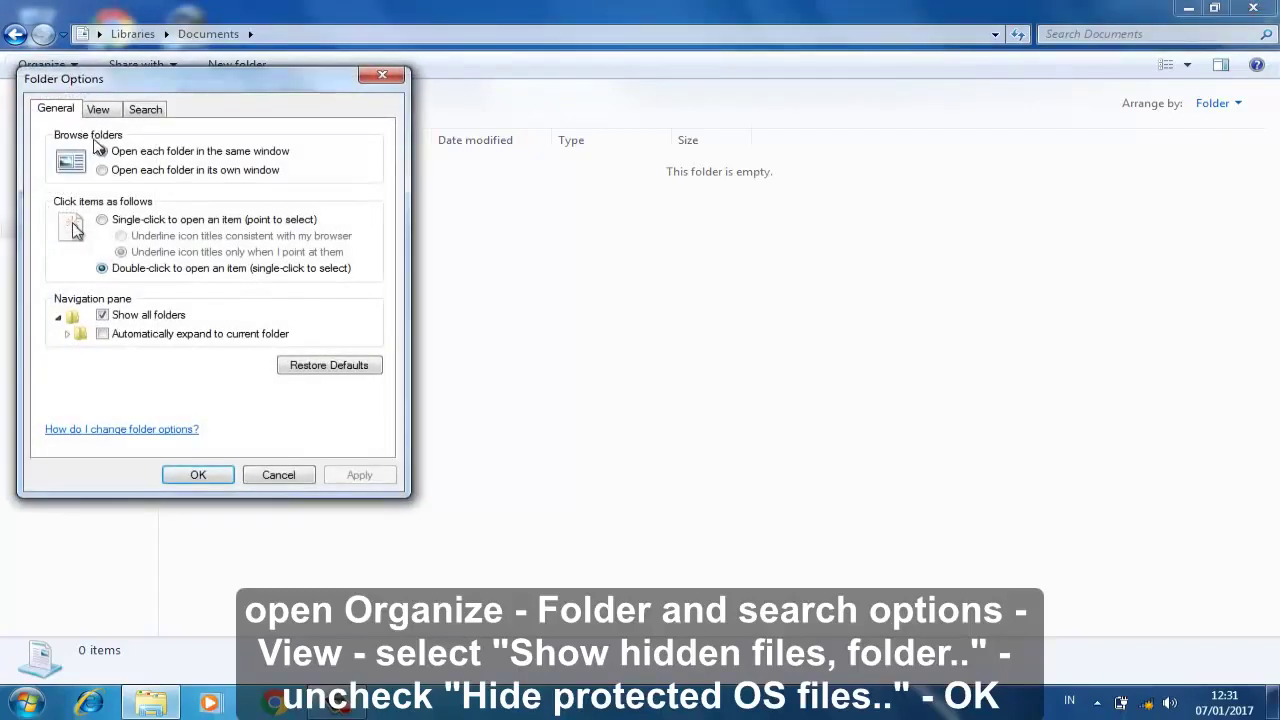
pyautogui.click(98, 109)
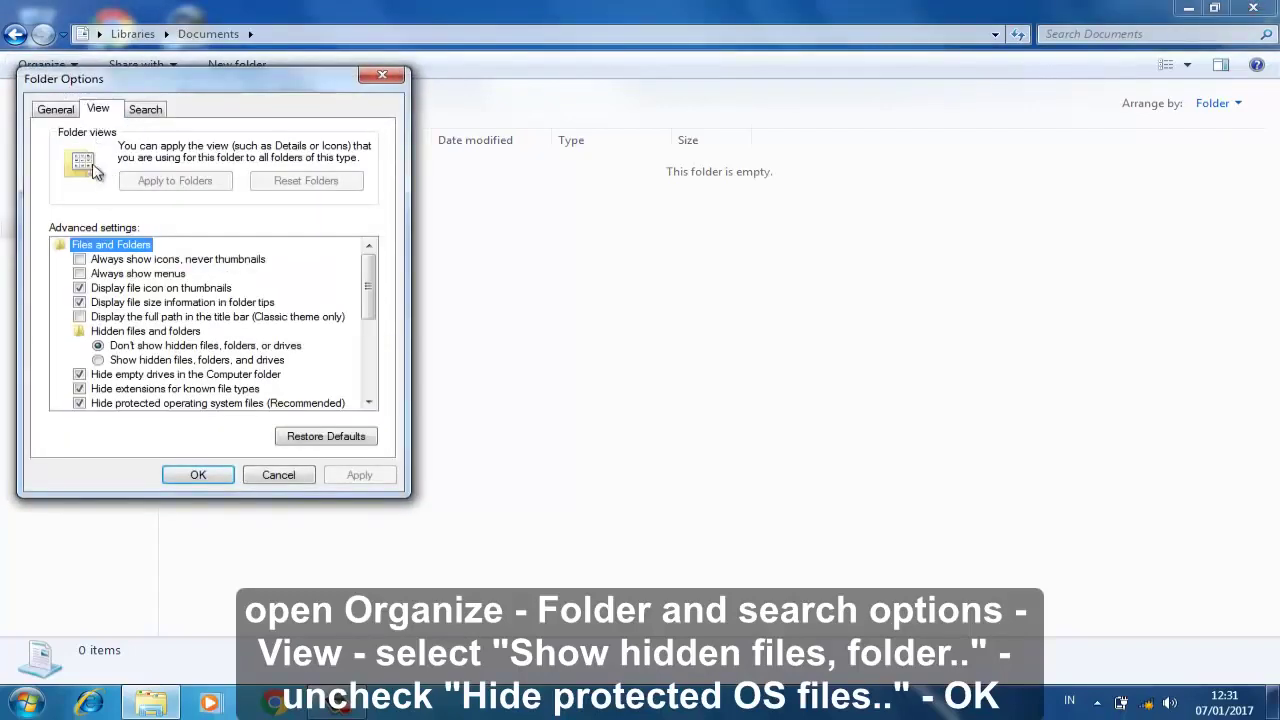
pyautogui.click(144, 362)
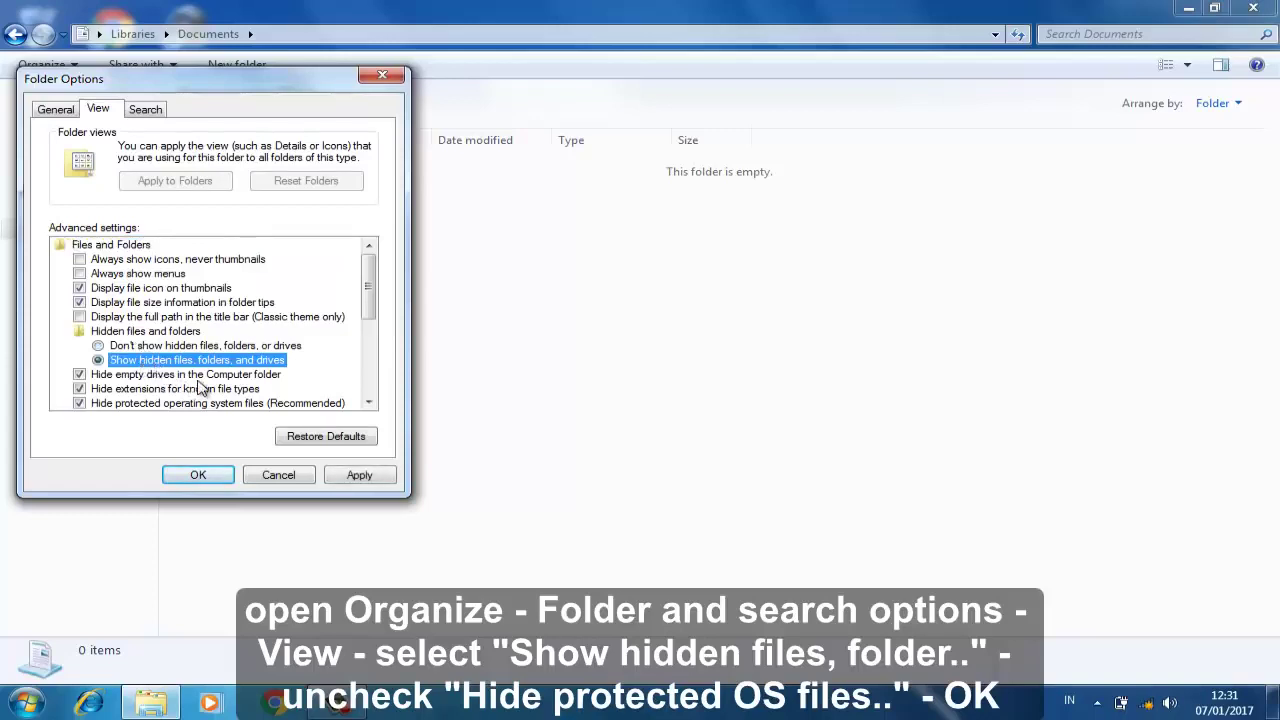
pyautogui.scroll(-1, 200, 388)
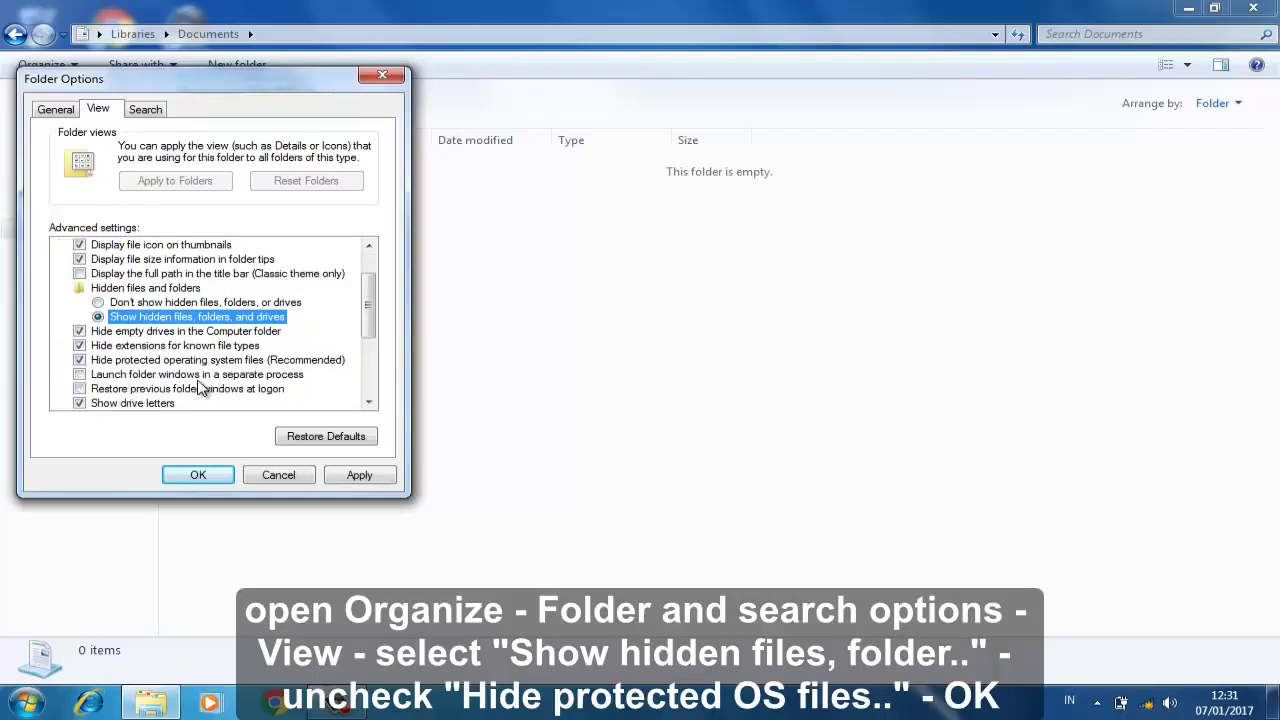
pyautogui.click(122, 362)
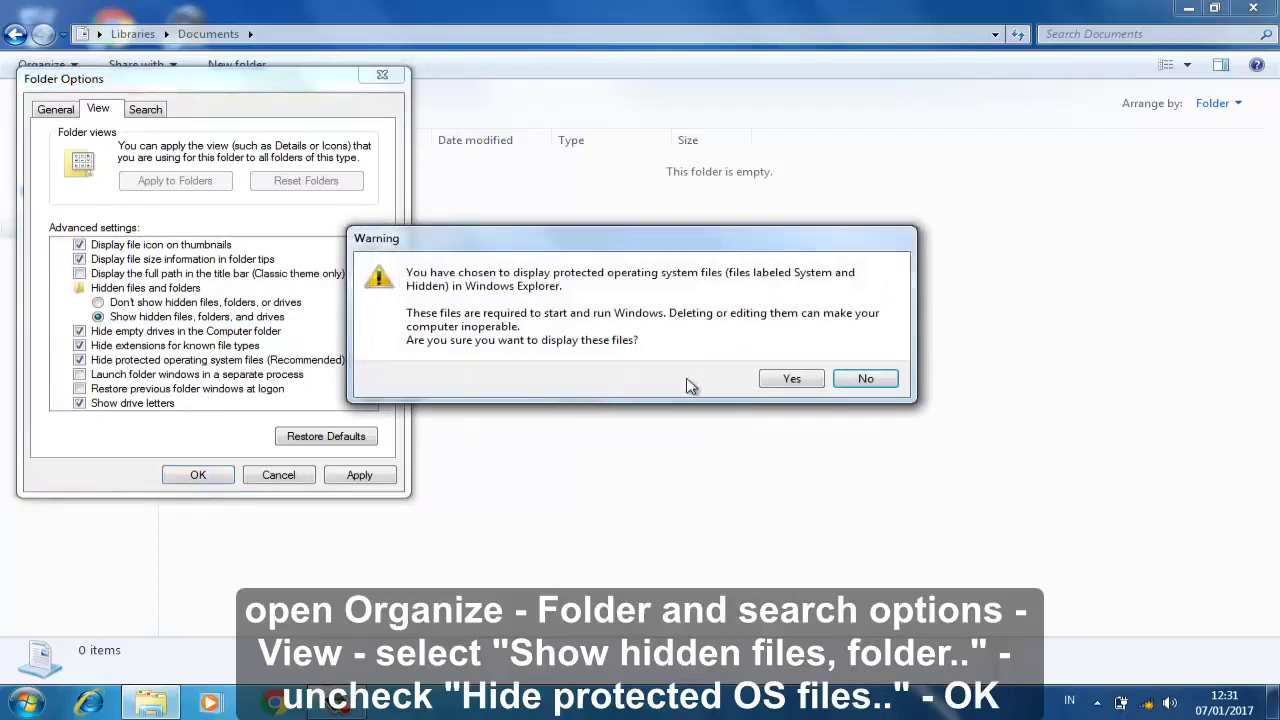
pyautogui.click(791, 380)
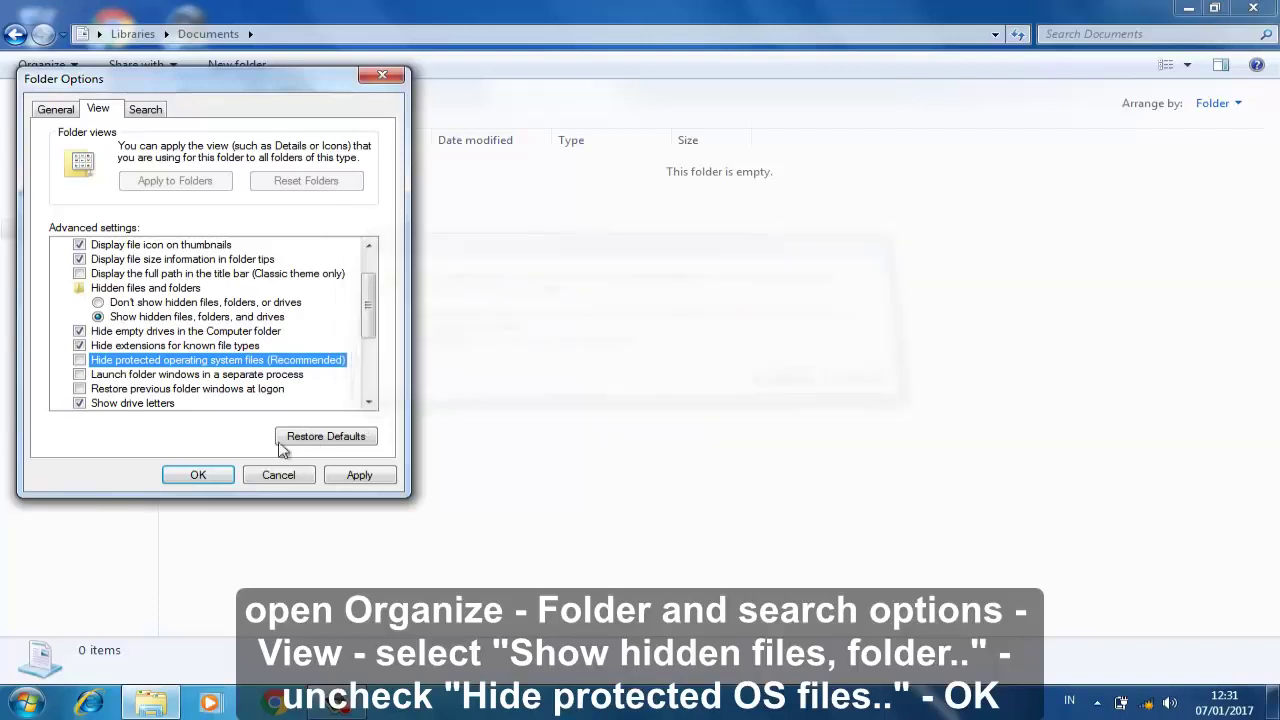
pyautogui.click(196, 476)
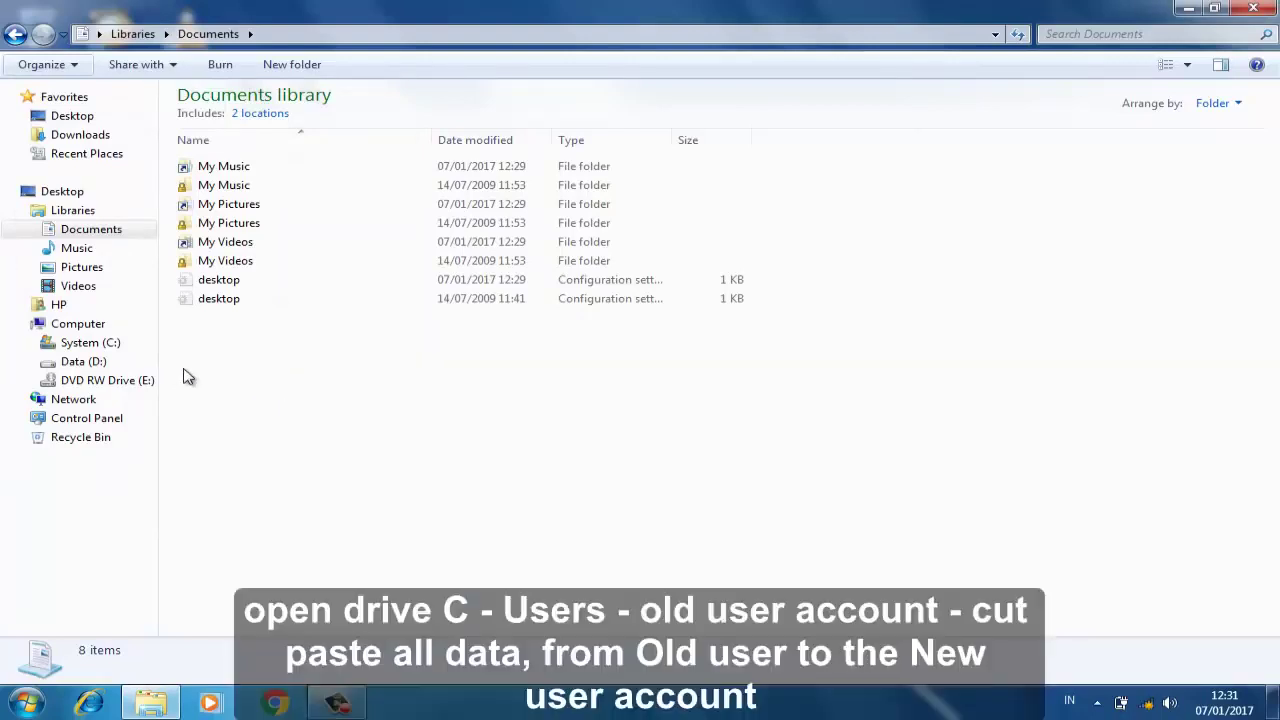
# Open the COMPAQ account folder under Users on drive C, granting permanent access, and go into its first My Documents folder.
pyautogui.click(93, 345)
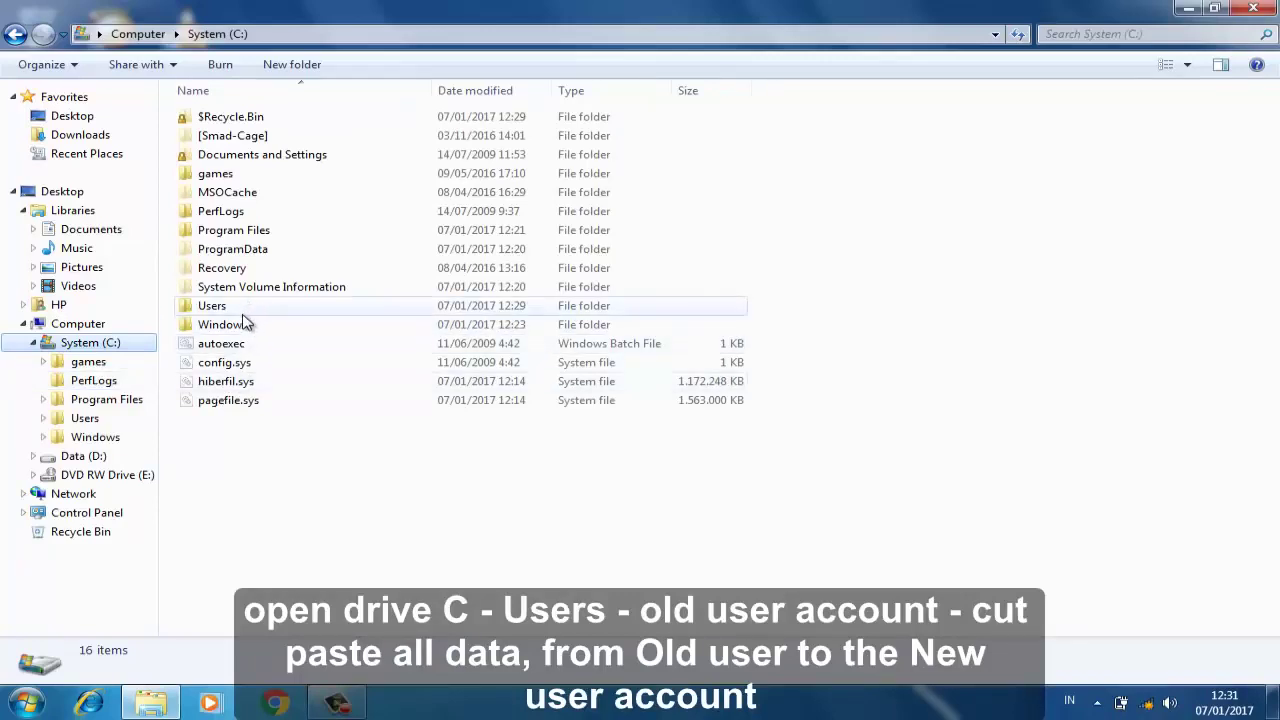
pyautogui.doubleClick(212, 306)
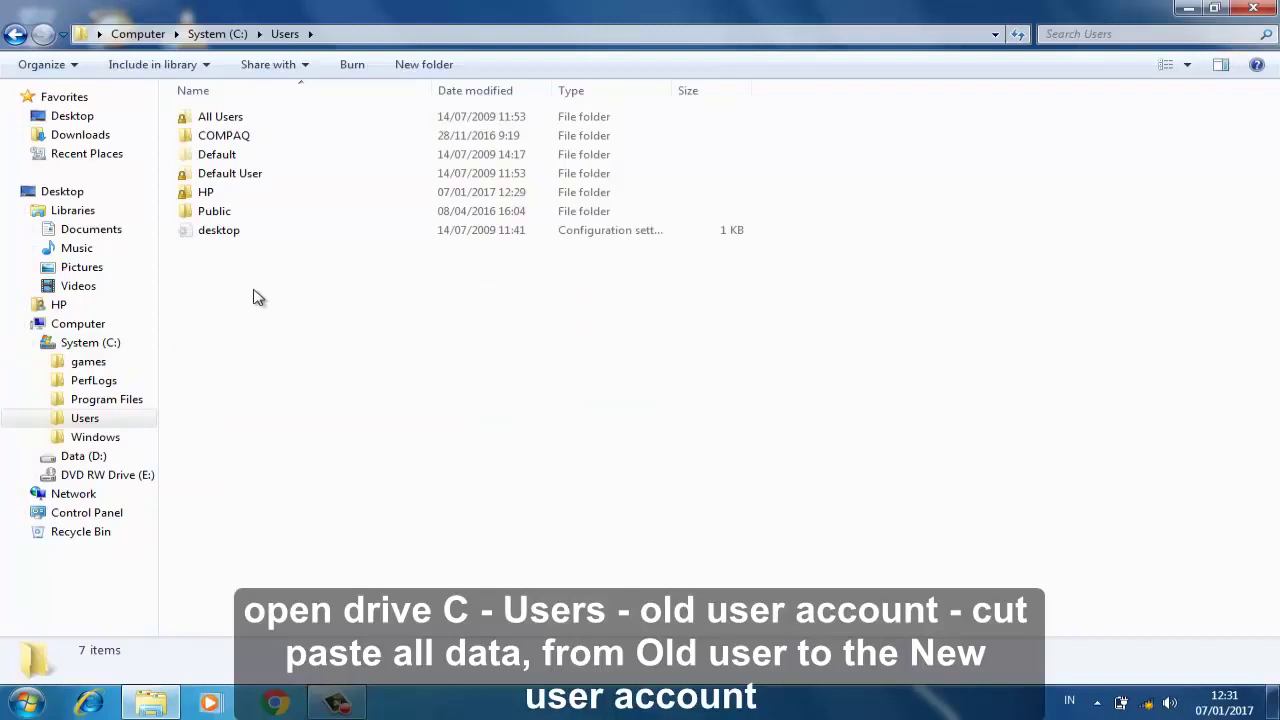
pyautogui.click(232, 138)
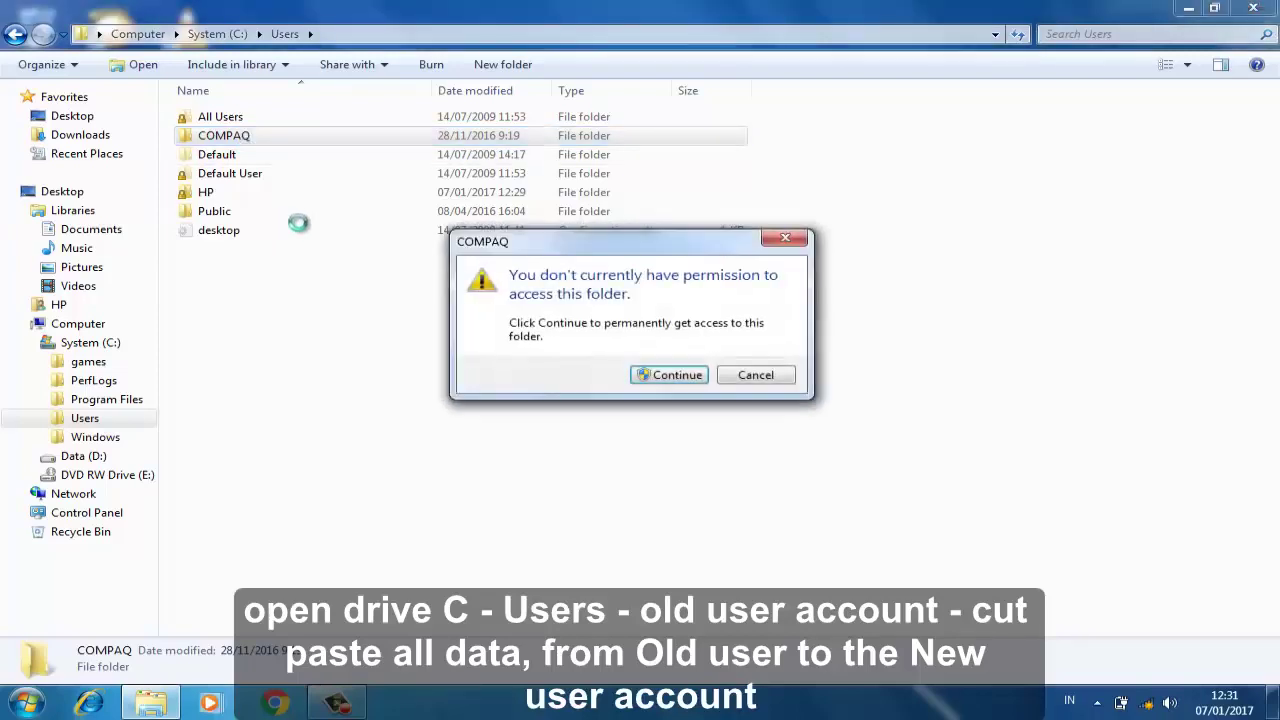
pyautogui.click(642, 381)
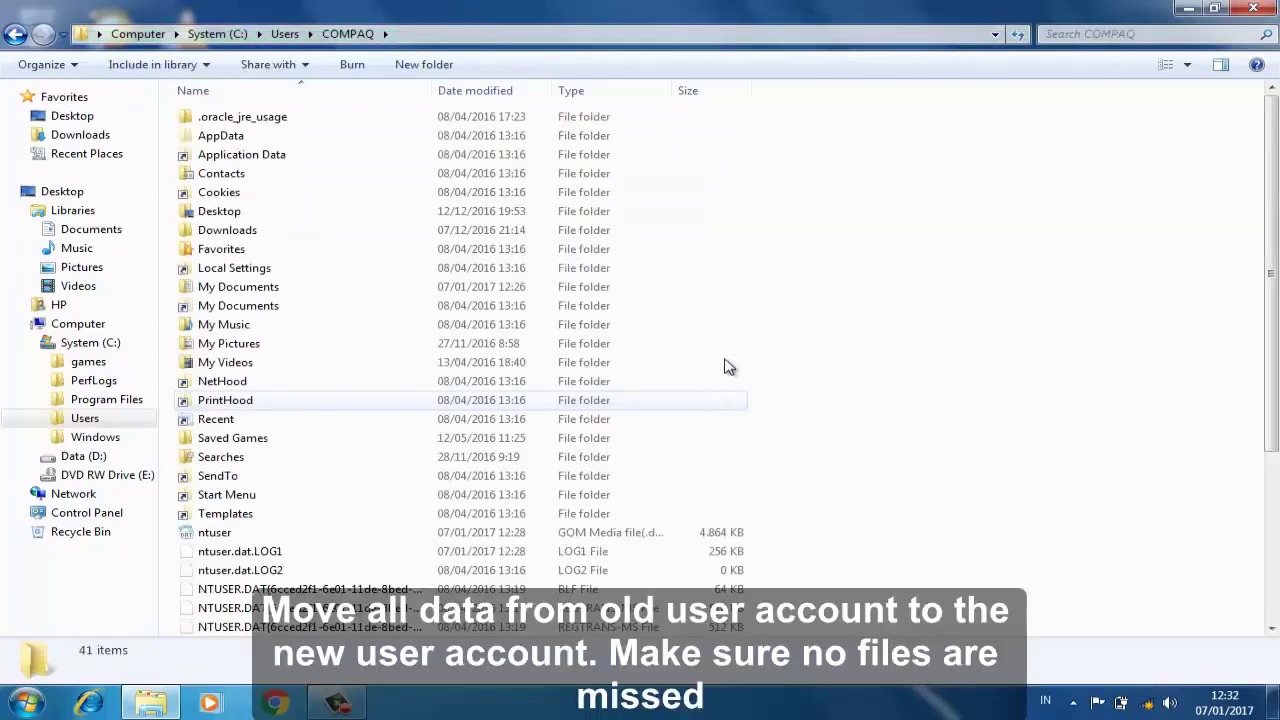
pyautogui.click(248, 289)
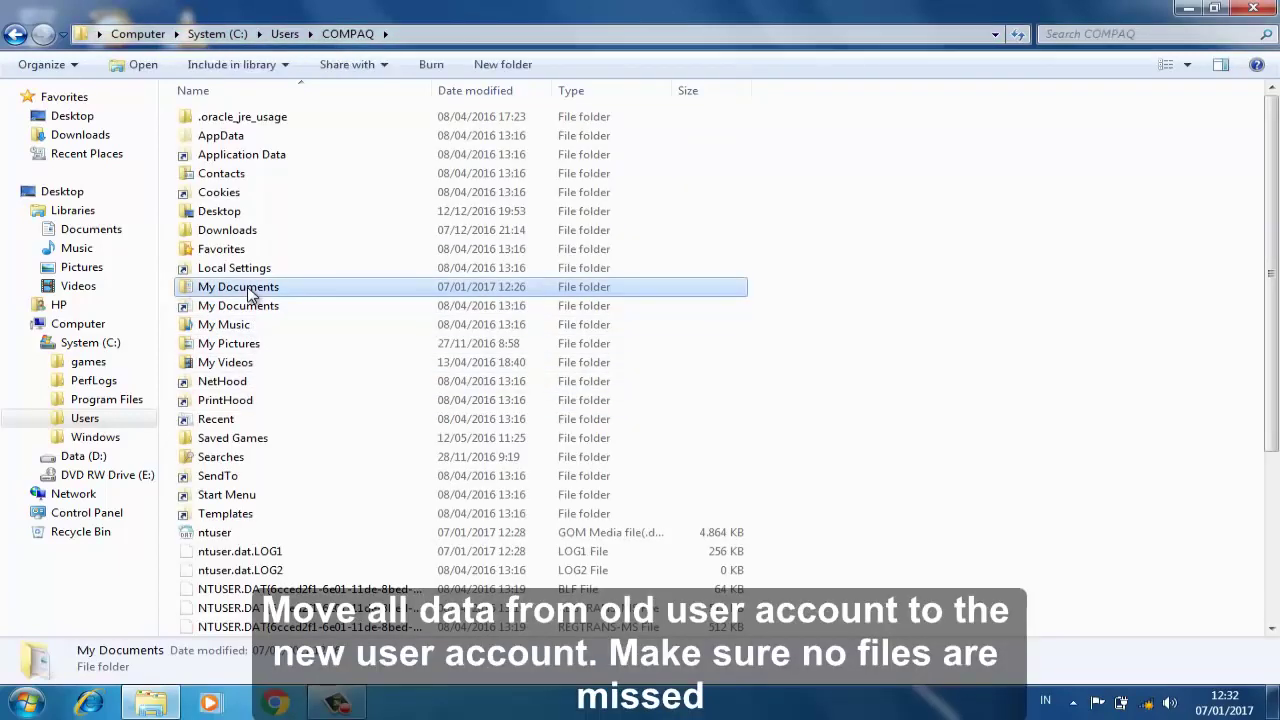
pyautogui.doubleClick(249, 290)
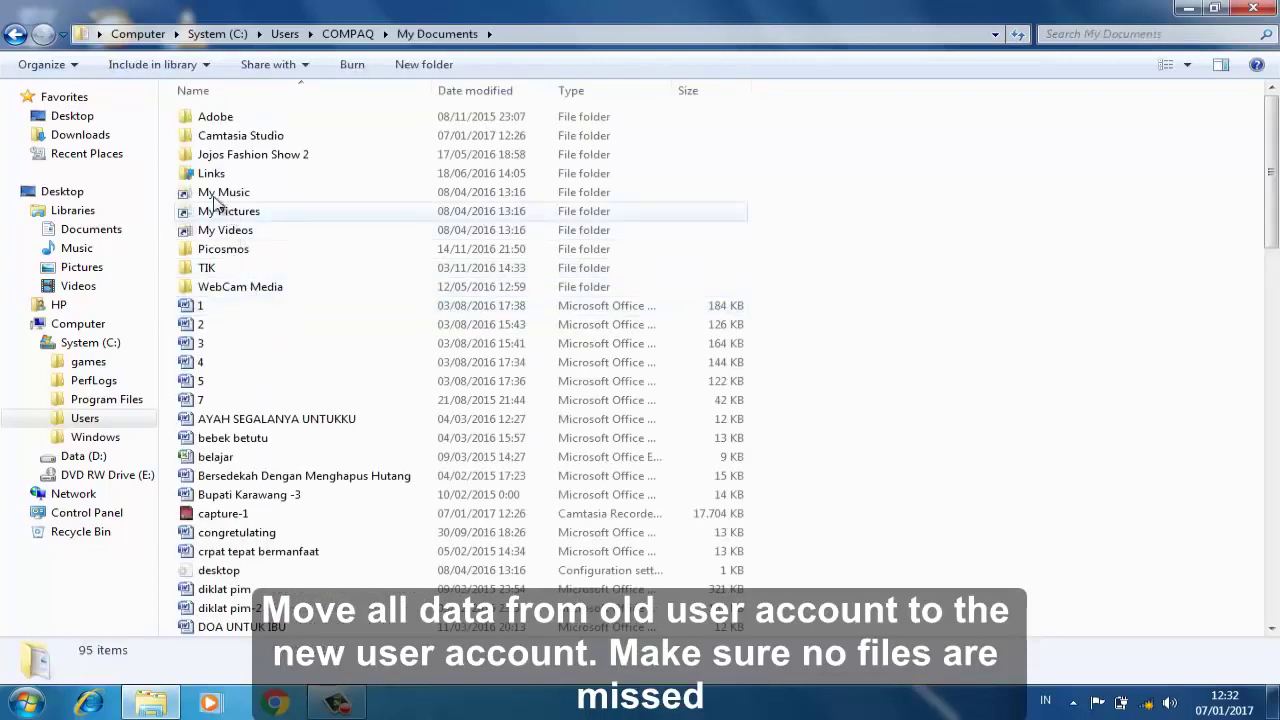
# Cut everything in the old My Documents folder except Links, My Music, My Pictures, My Videos and System (C) - Shortcut.
pyautogui.click(241, 157)
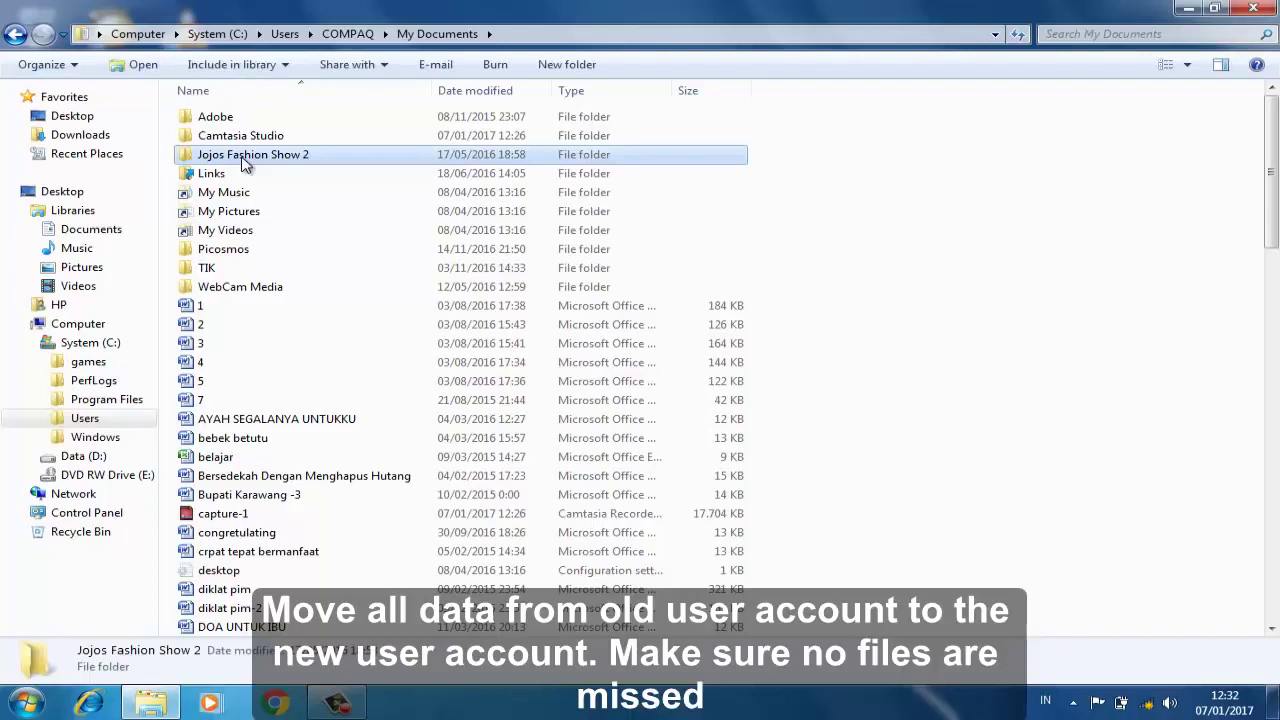
pyautogui.hotkey('ctrl', 'a')
pyautogui.keyDown('ctrl'); pyautogui.click(232, 193); pyautogui.keyUp('ctrl')
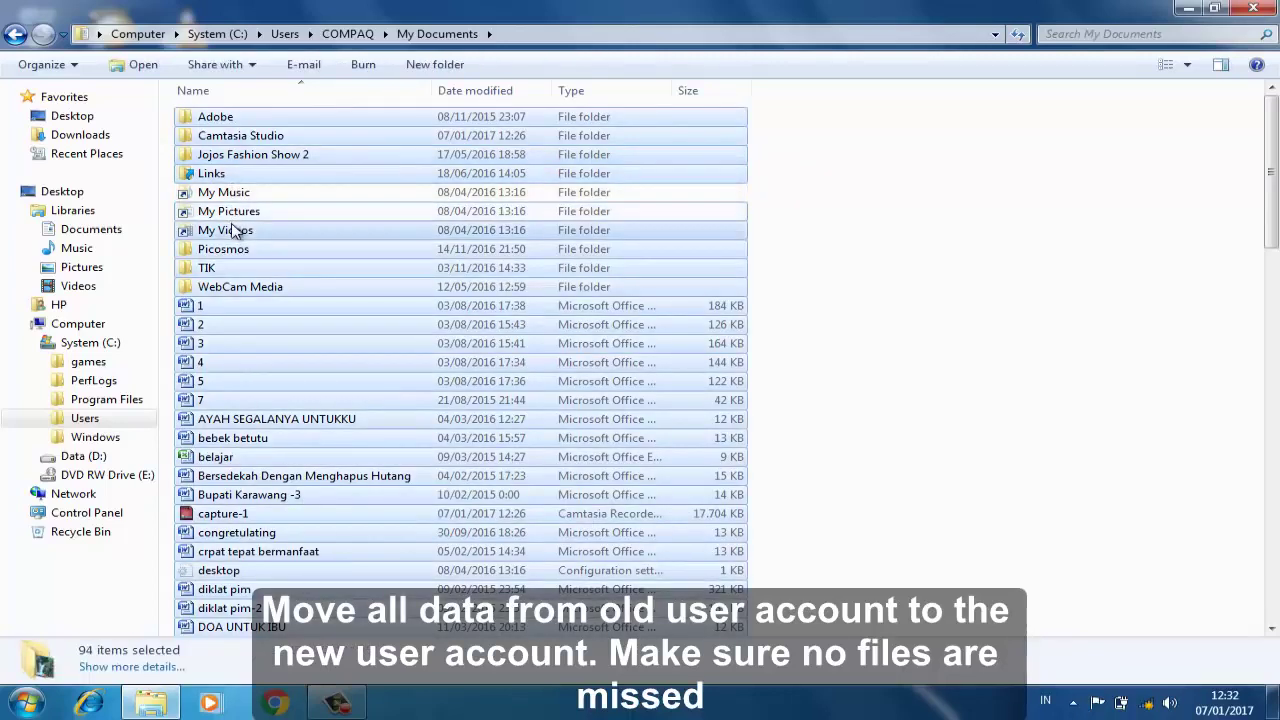
pyautogui.keyDown('ctrl'); pyautogui.click(232, 230); pyautogui.keyUp('ctrl')
pyautogui.keyDown('ctrl'); pyautogui.click(215, 173); pyautogui.keyUp('ctrl')
pyautogui.keyDown('ctrl'); pyautogui.click(250, 211); pyautogui.keyUp('ctrl')
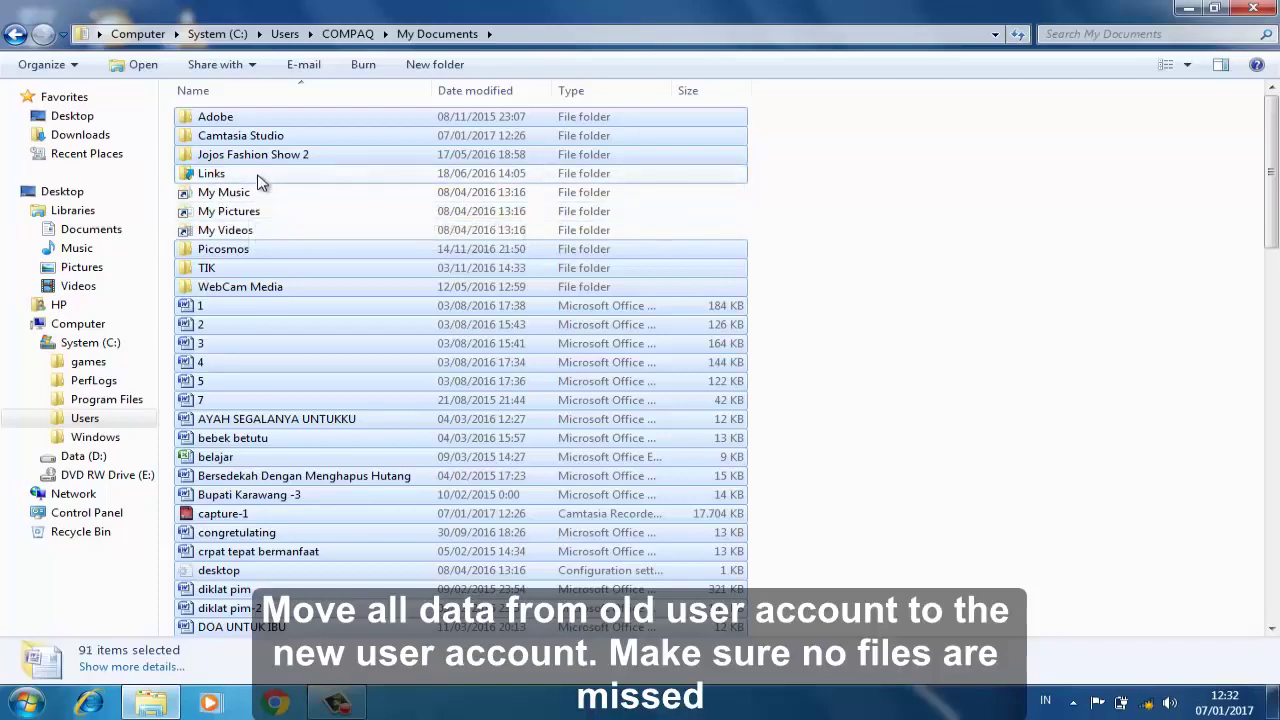
pyautogui.scroll(-8, 262, 298)
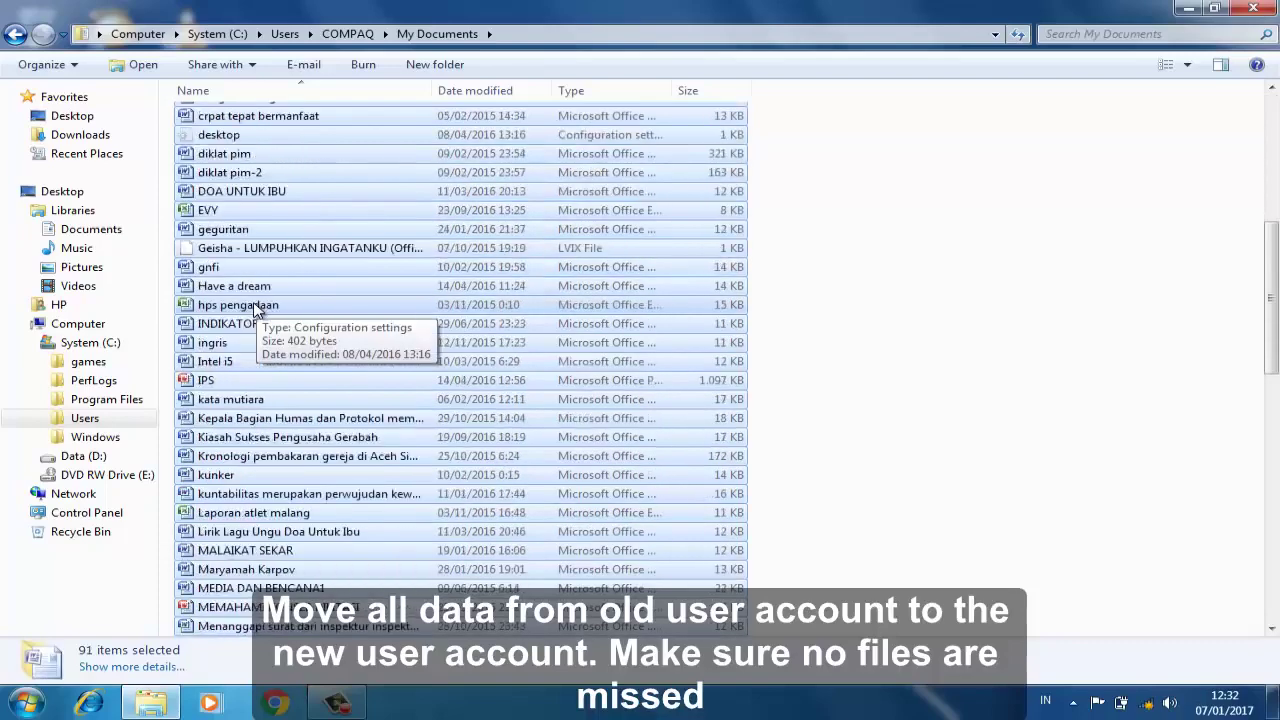
pyautogui.scroll(-11, 255, 311)
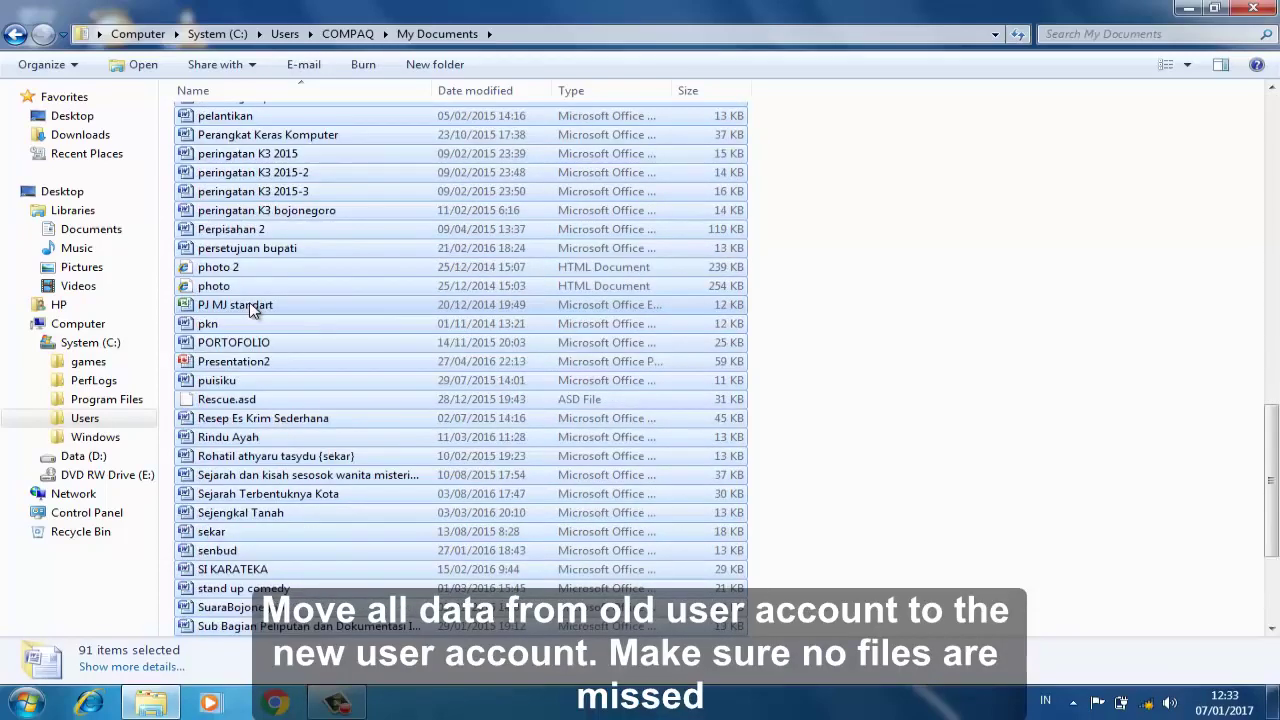
pyautogui.scroll(-4, 253, 310)
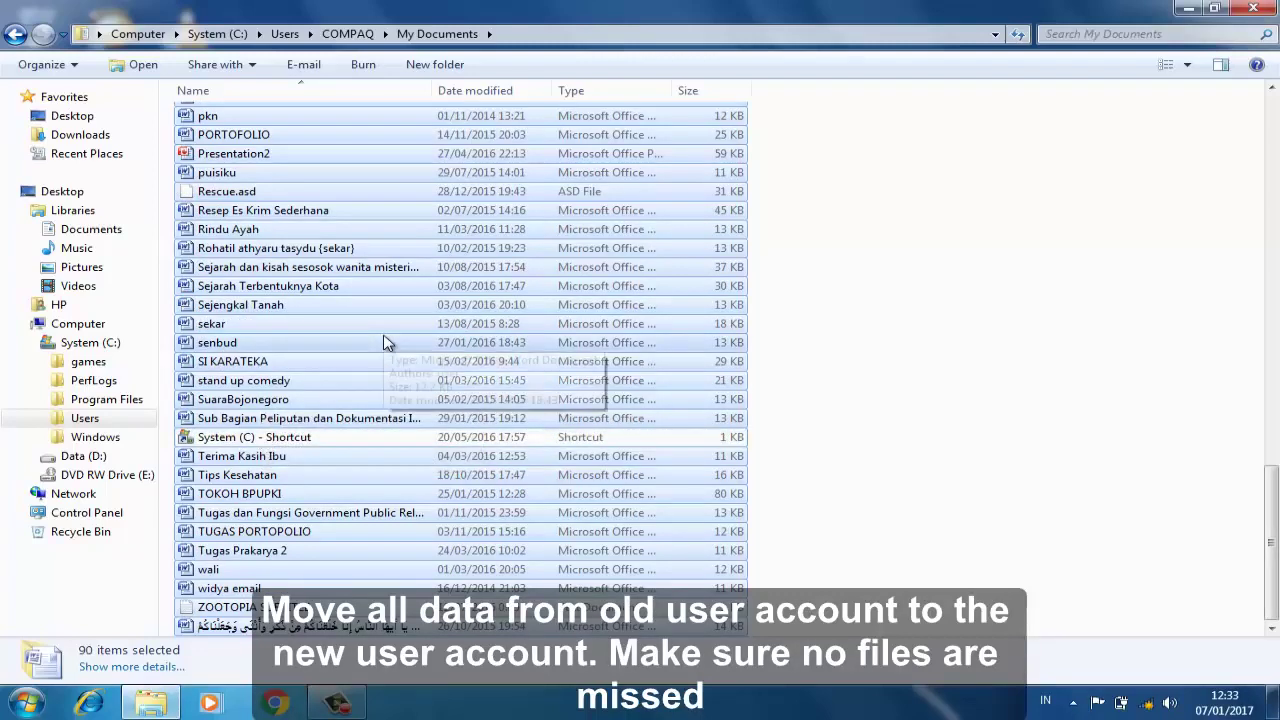
# Paste the cut items into the new account's Documents library with TeraCopy, skipping all existing files, and close the TeraCopy window.
pyautogui.click(90, 231)
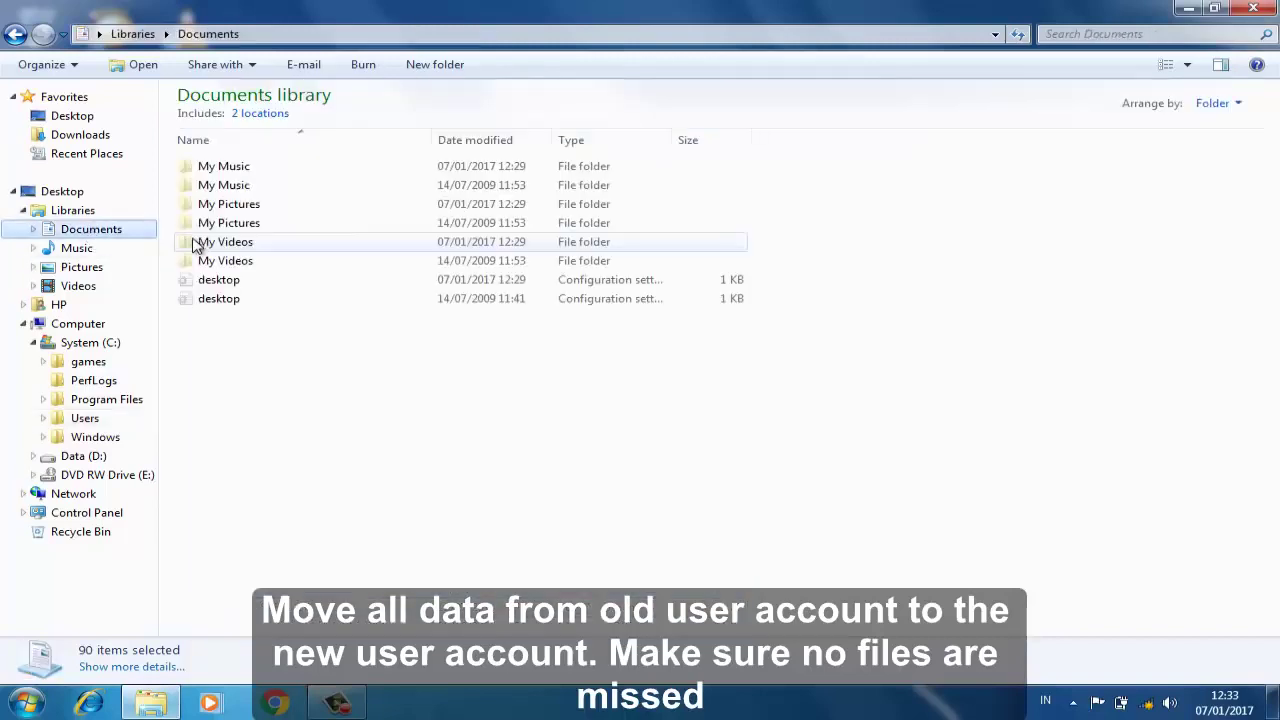
pyautogui.rightClick(267, 402)
pyautogui.click(314, 527)
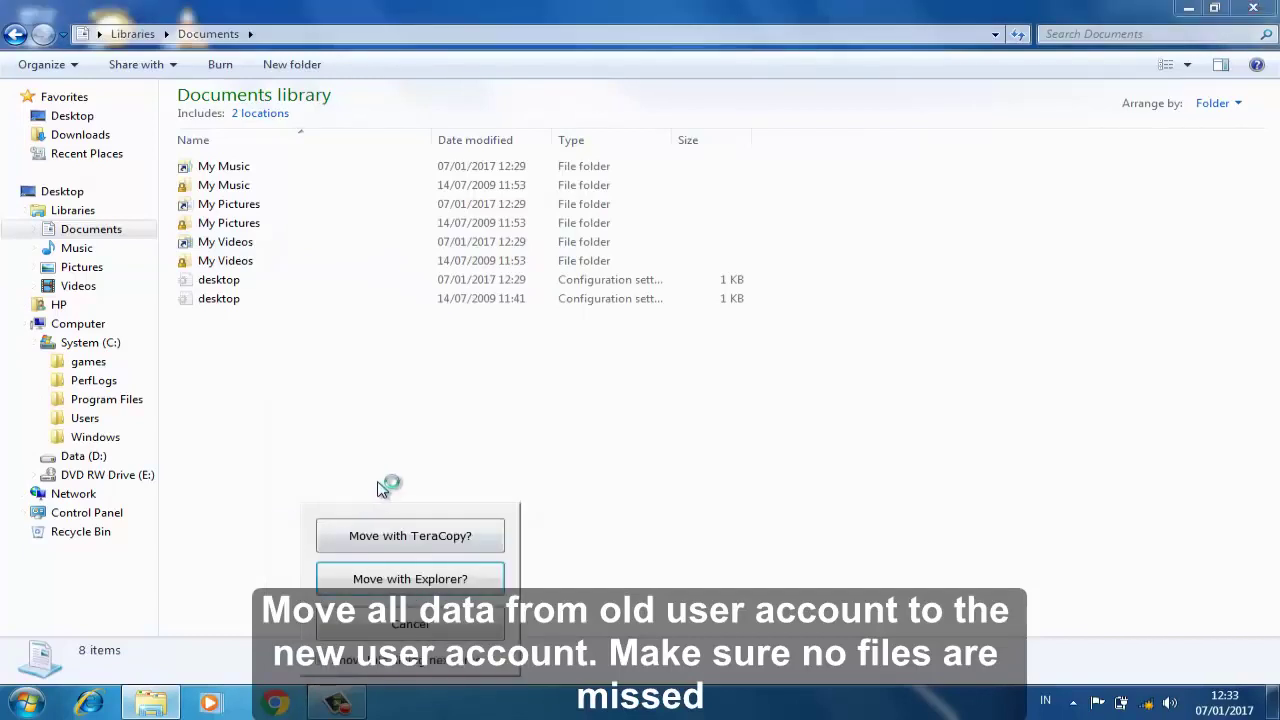
pyautogui.click(373, 545)
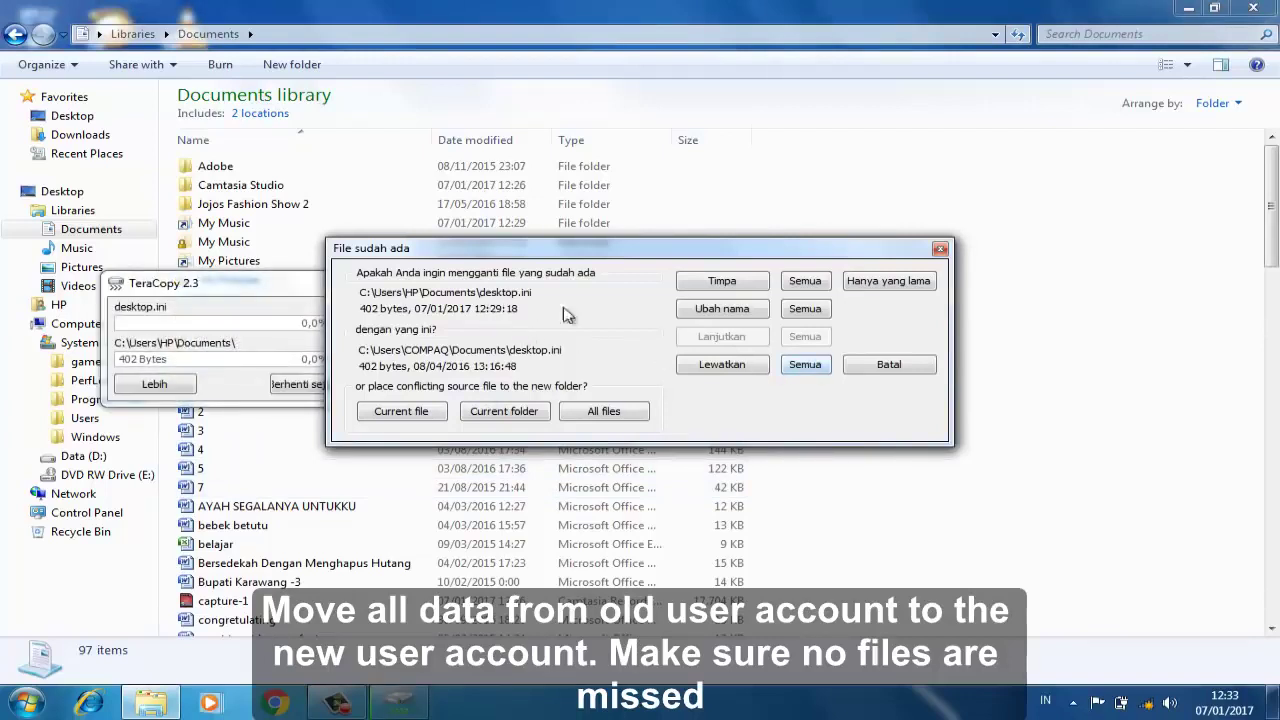
pyautogui.click(804, 364)
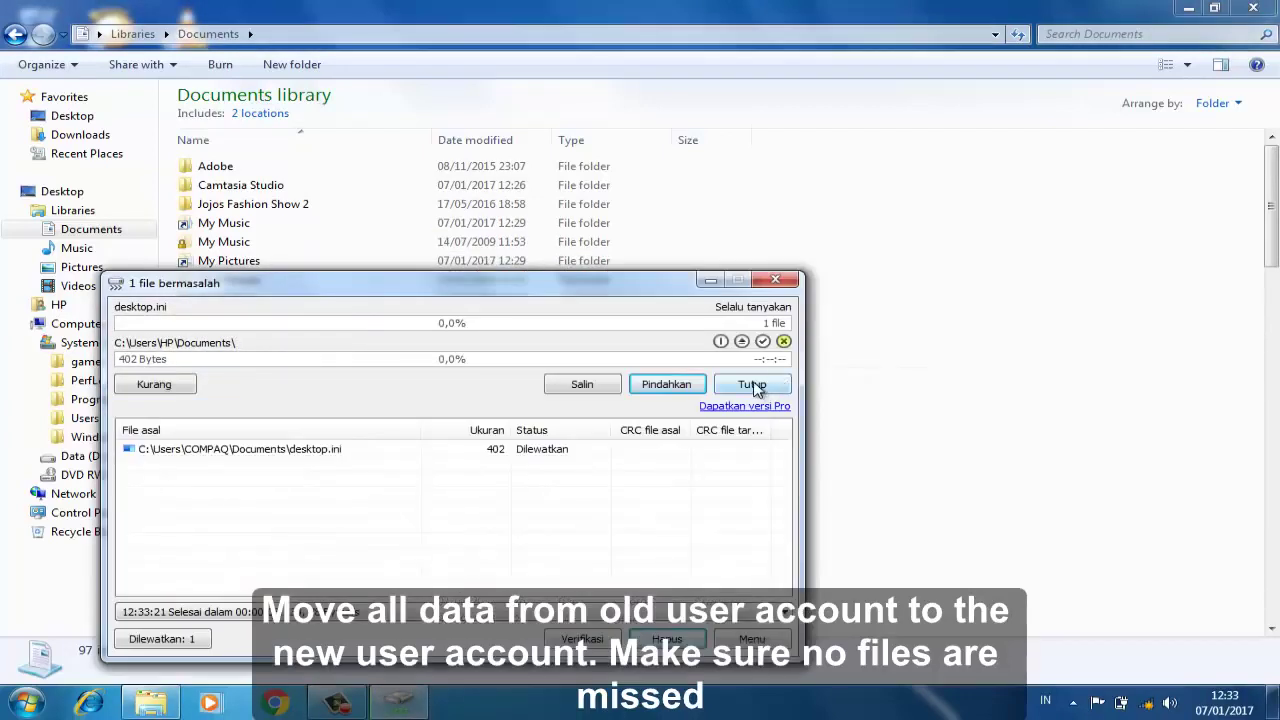
pyautogui.click(753, 385)
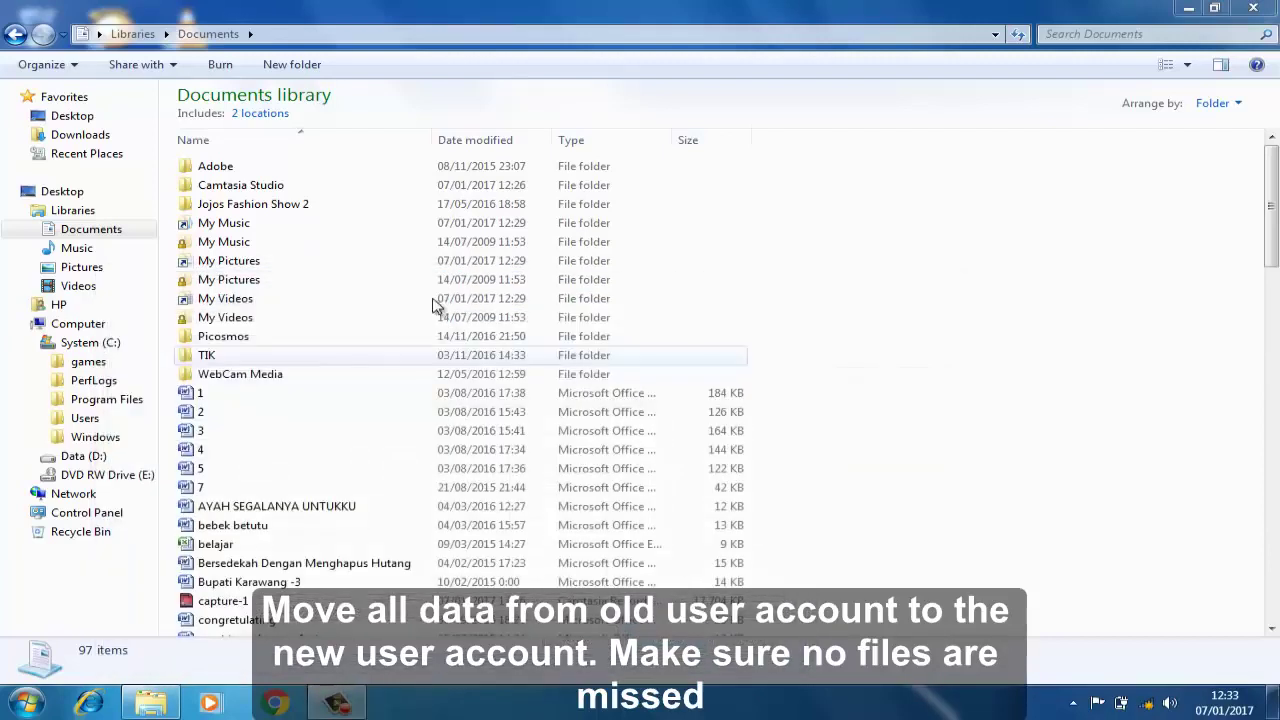
# Return to the COMPAQ folder and check My Music and the Picosmos Capture folder inside My Pictures for data.
pyautogui.click(14, 36)
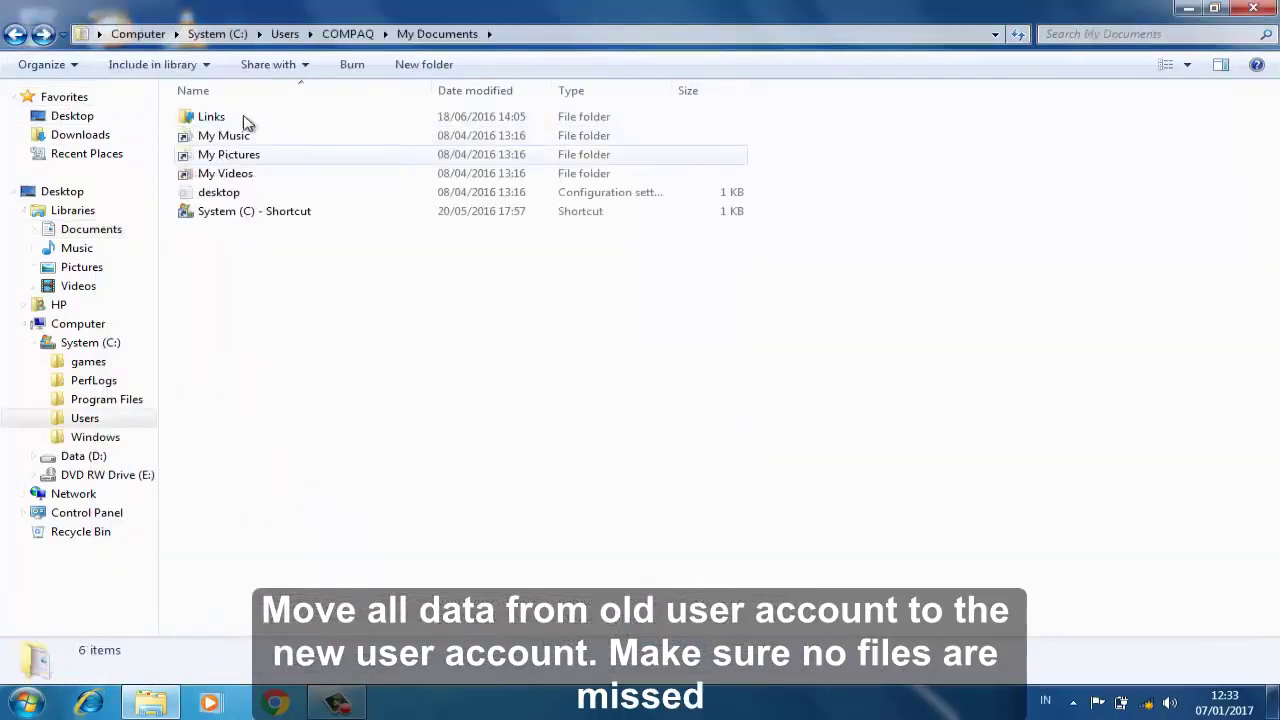
pyautogui.click(350, 34)
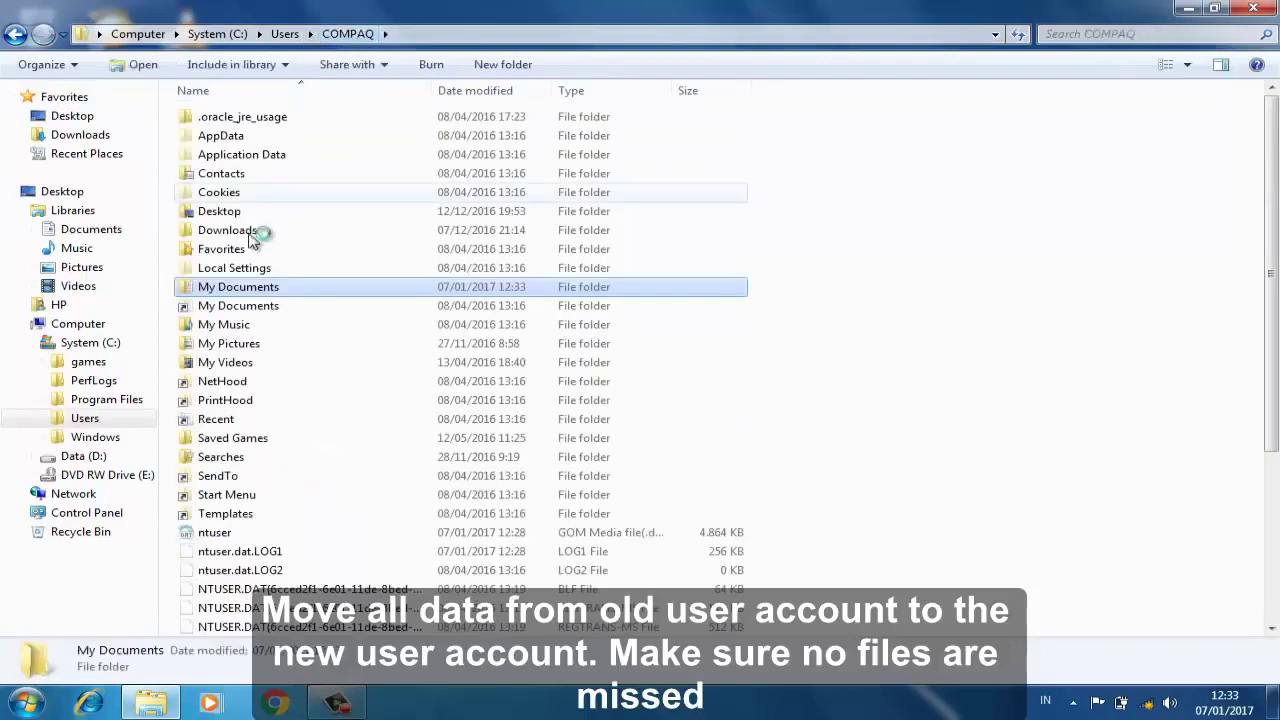
pyautogui.doubleClick(252, 326)
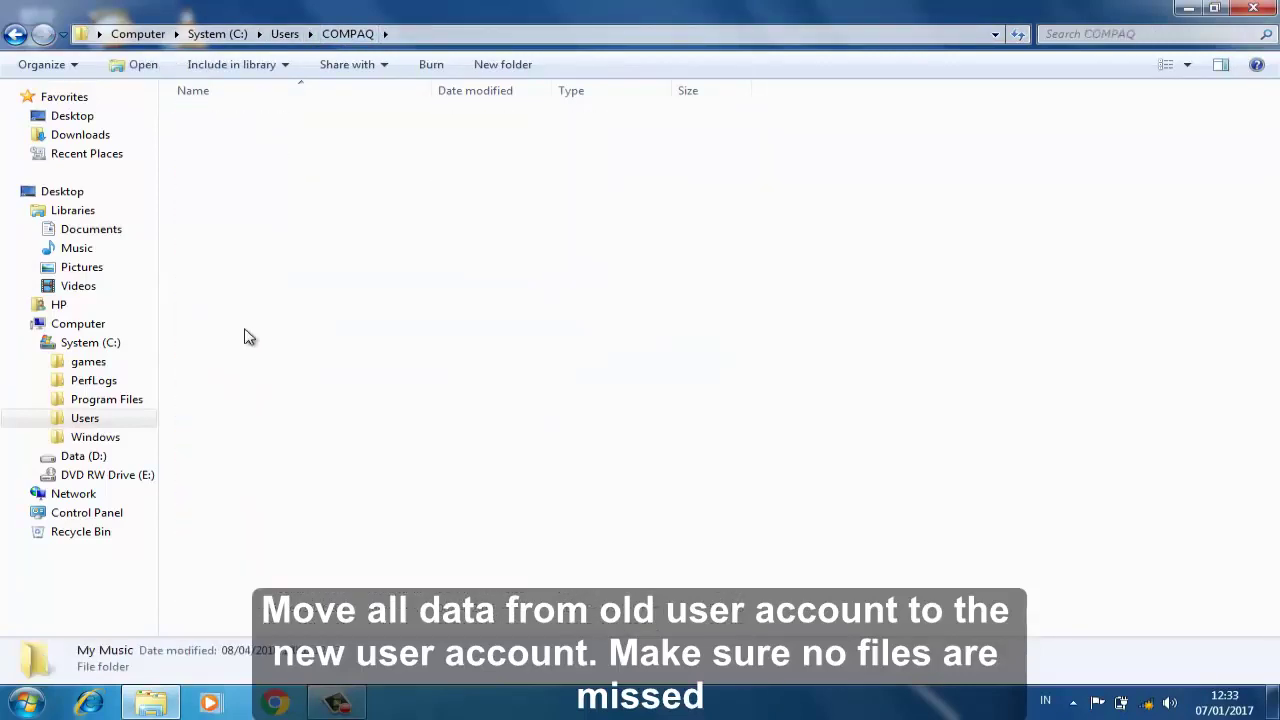
pyautogui.click(340, 34)
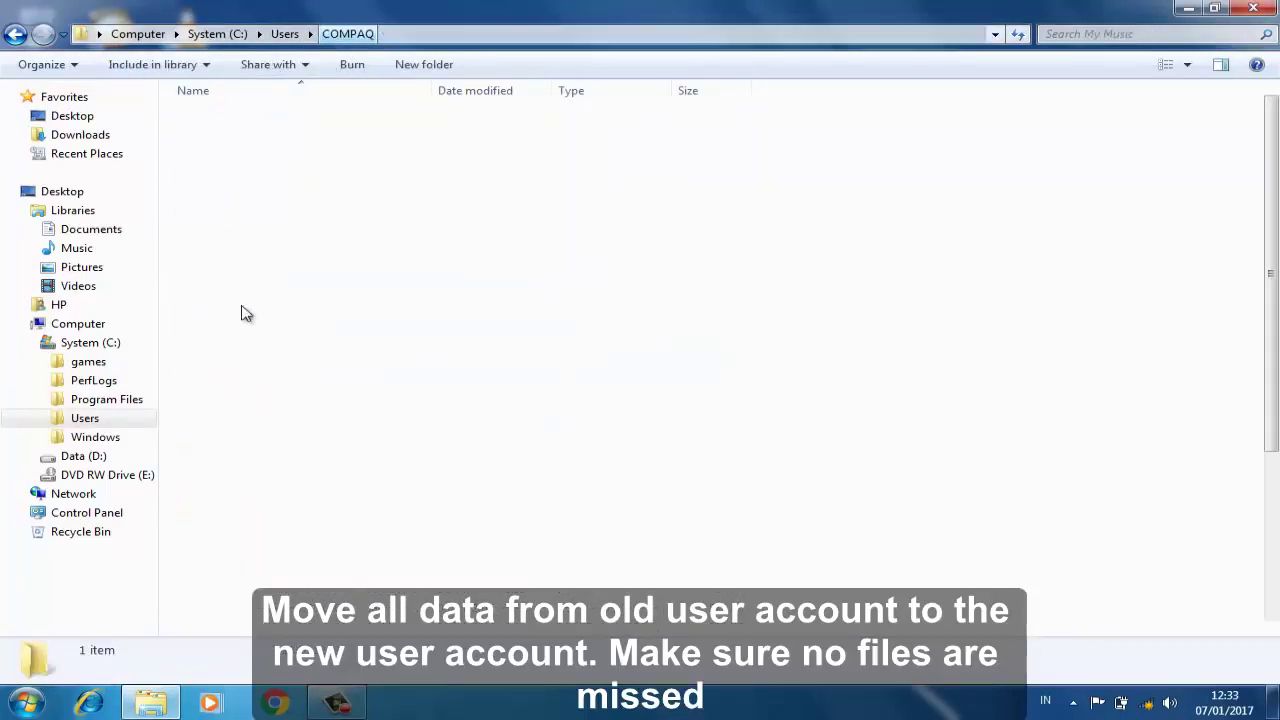
pyautogui.doubleClick(238, 346)
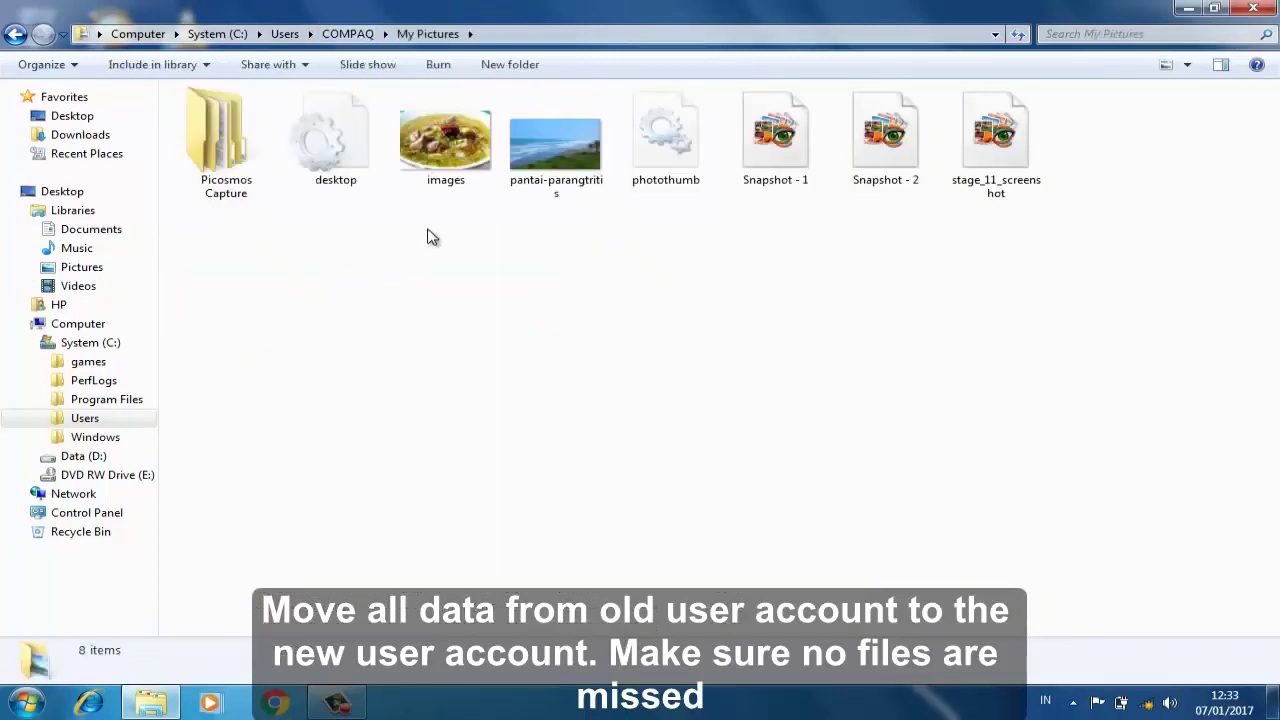
pyautogui.doubleClick(240, 146)
pyautogui.doubleClick(232, 117)
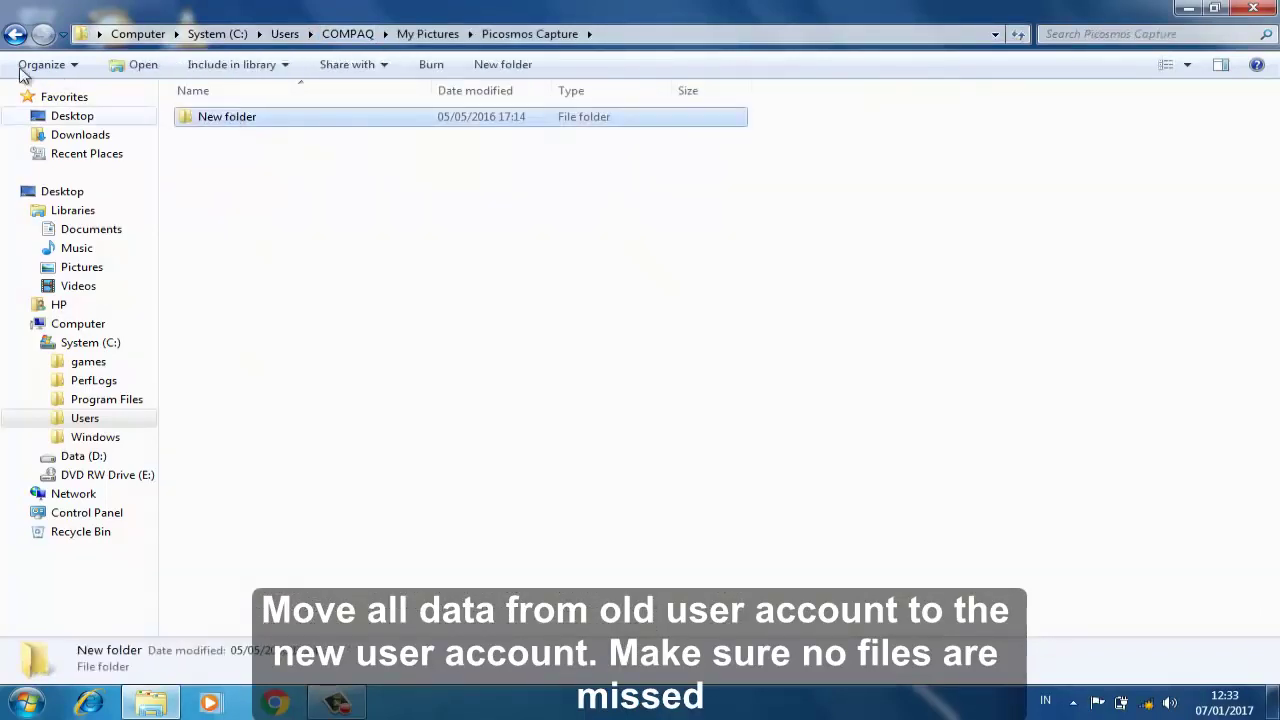
pyautogui.click(14, 36)
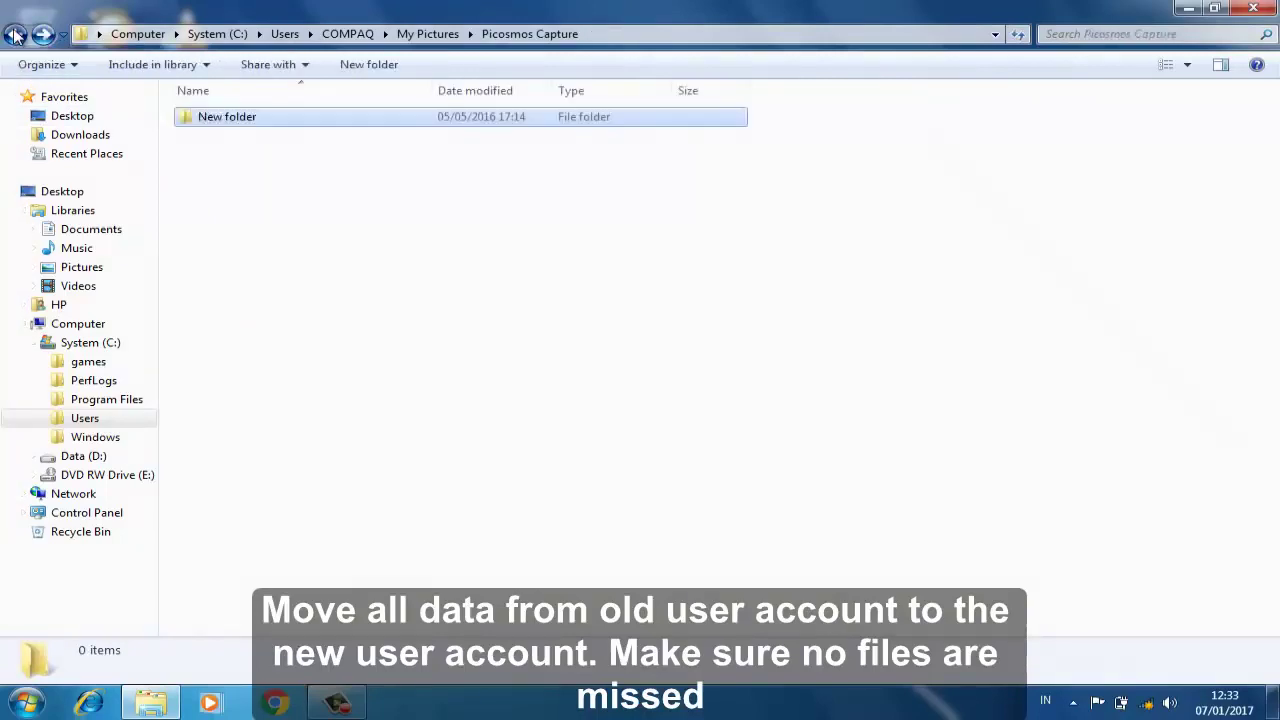
pyautogui.click(14, 36)
# Move images, pantai-parangtritis, Snapshot - 1, Snapshot - 2 and stage_11_screenshot from COMPAQ's My Pictures into the new account's Pictures library.
pyautogui.moveTo(420, 216); pyautogui.dragTo(1008, 92)
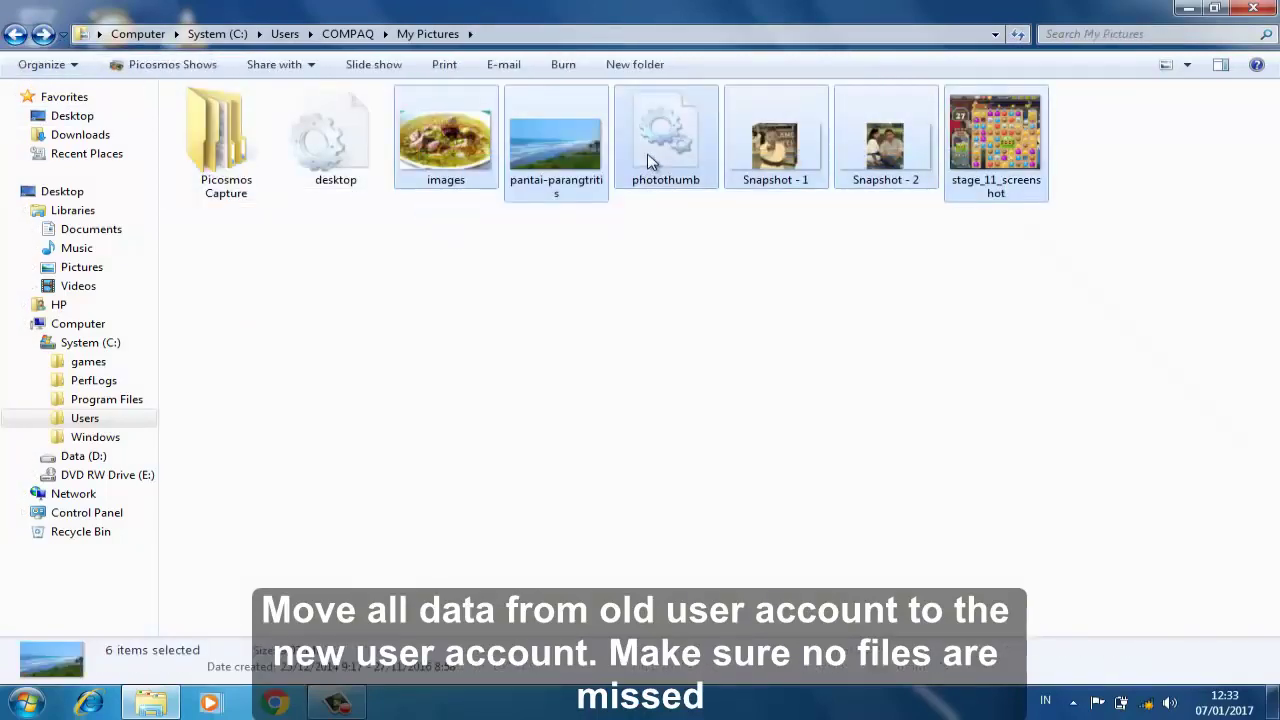
pyautogui.rightClick(815, 152)
pyautogui.click(843, 482)
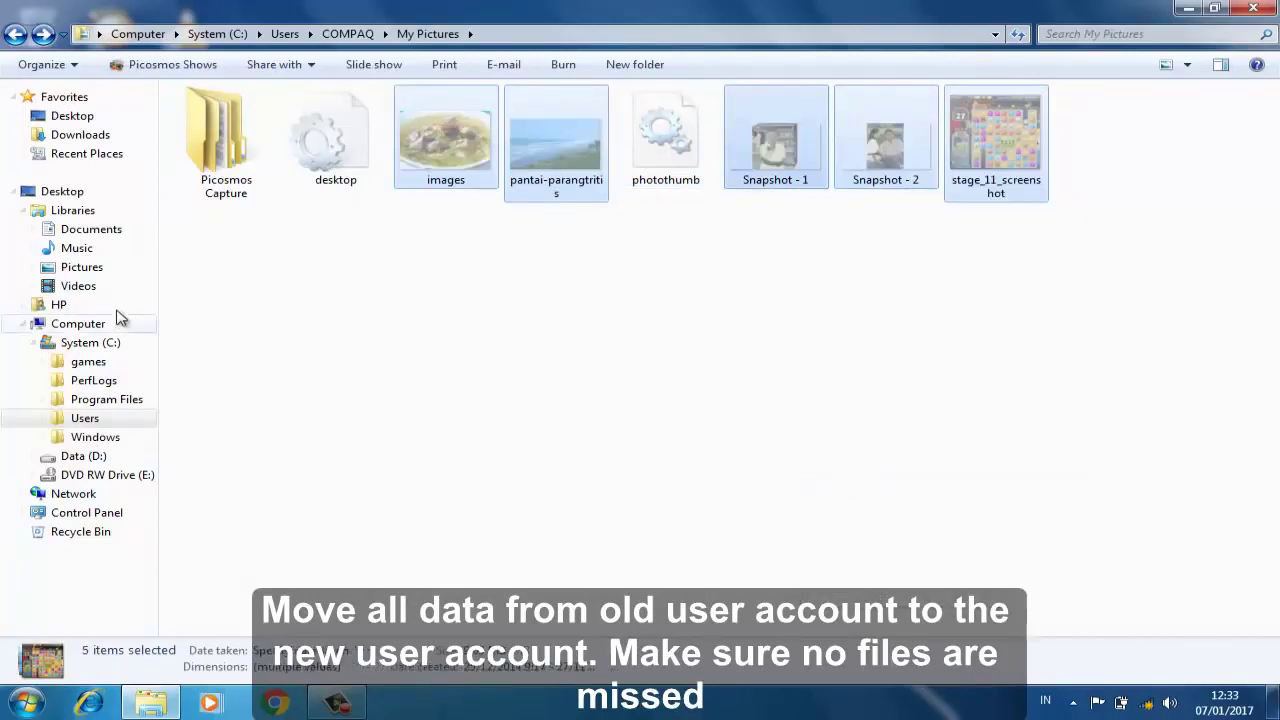
pyautogui.click(95, 270)
pyautogui.rightClick(312, 320)
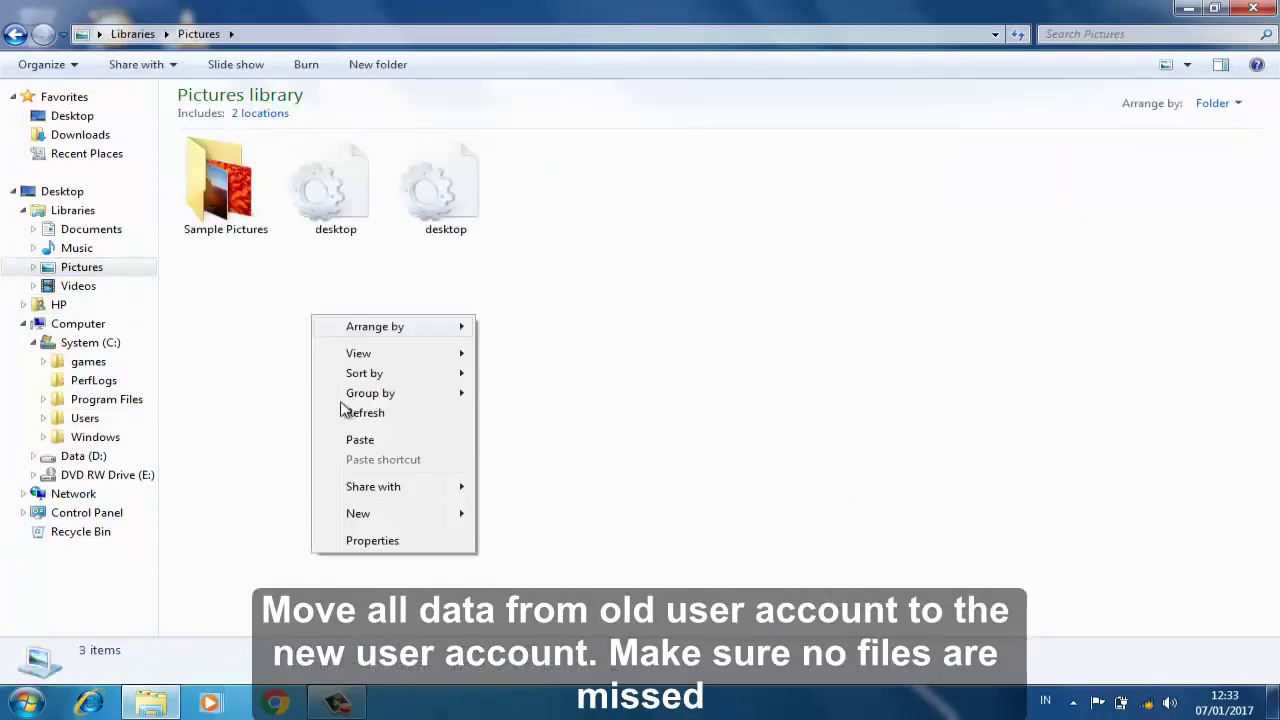
pyautogui.click(352, 440)
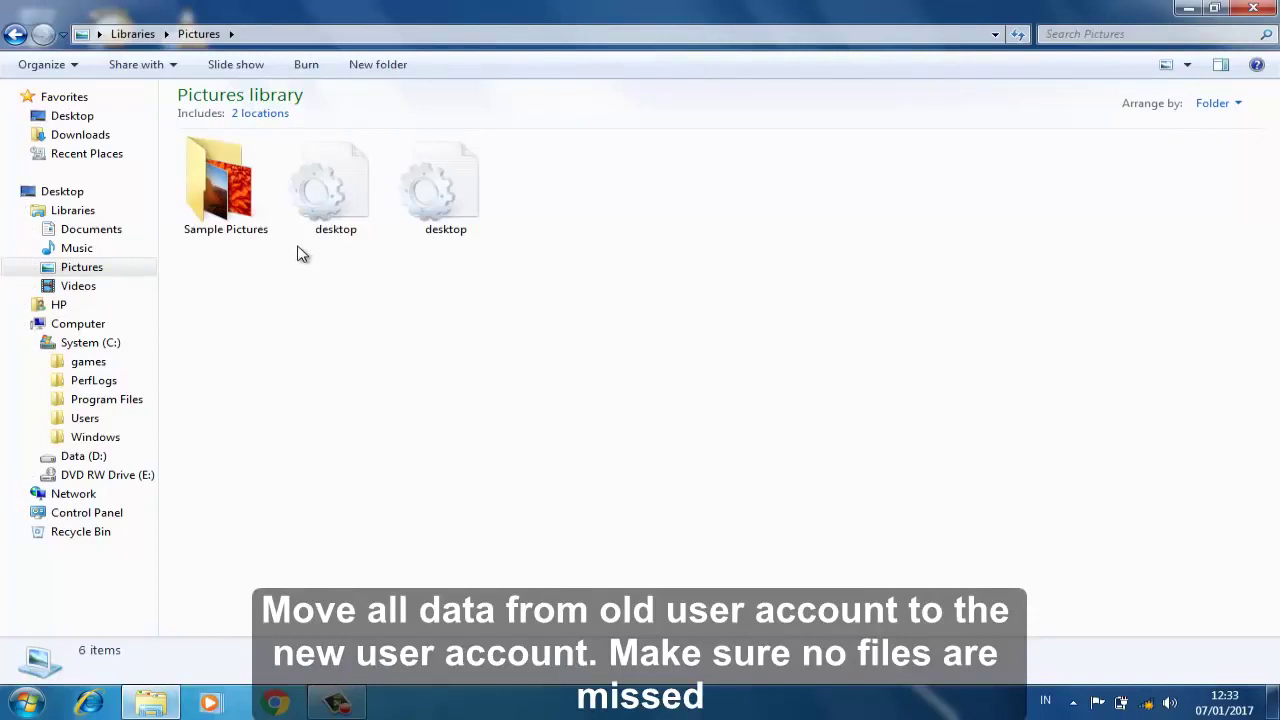
# Return to the COMPAQ folder under Users and check My Videos and its Saved Games folder for data.
pyautogui.click(112, 424)
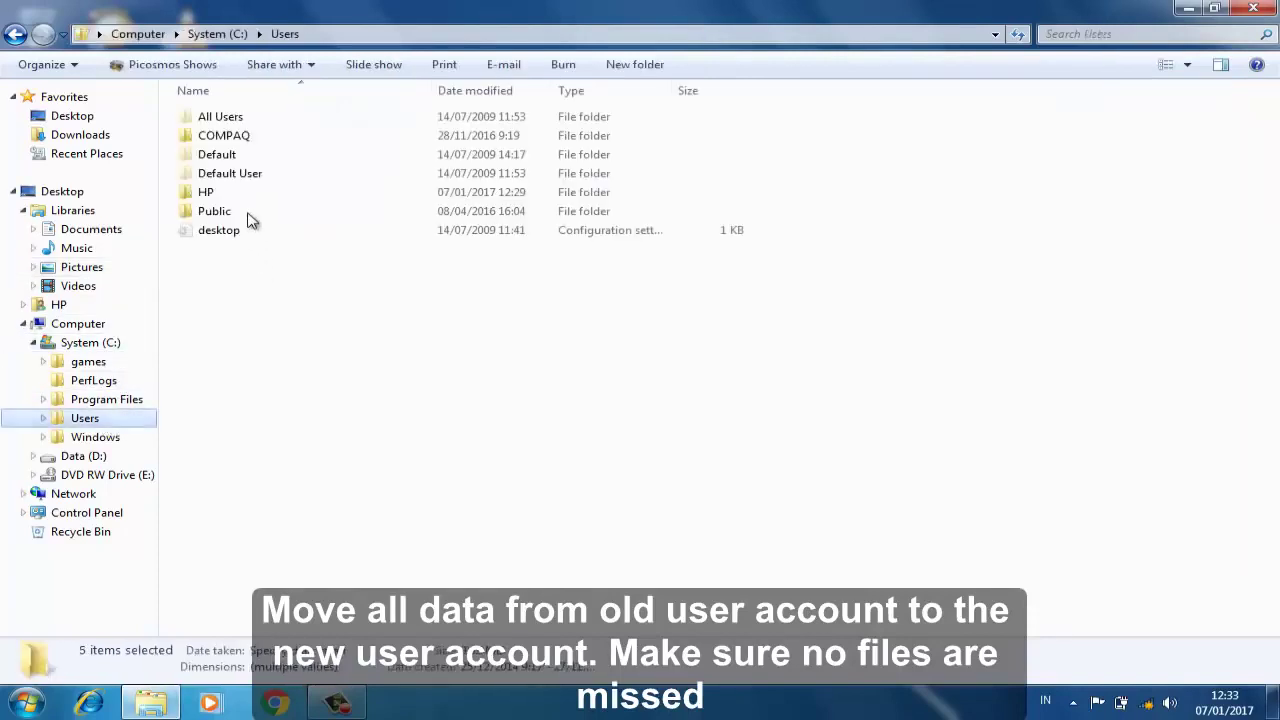
pyautogui.doubleClick(228, 137)
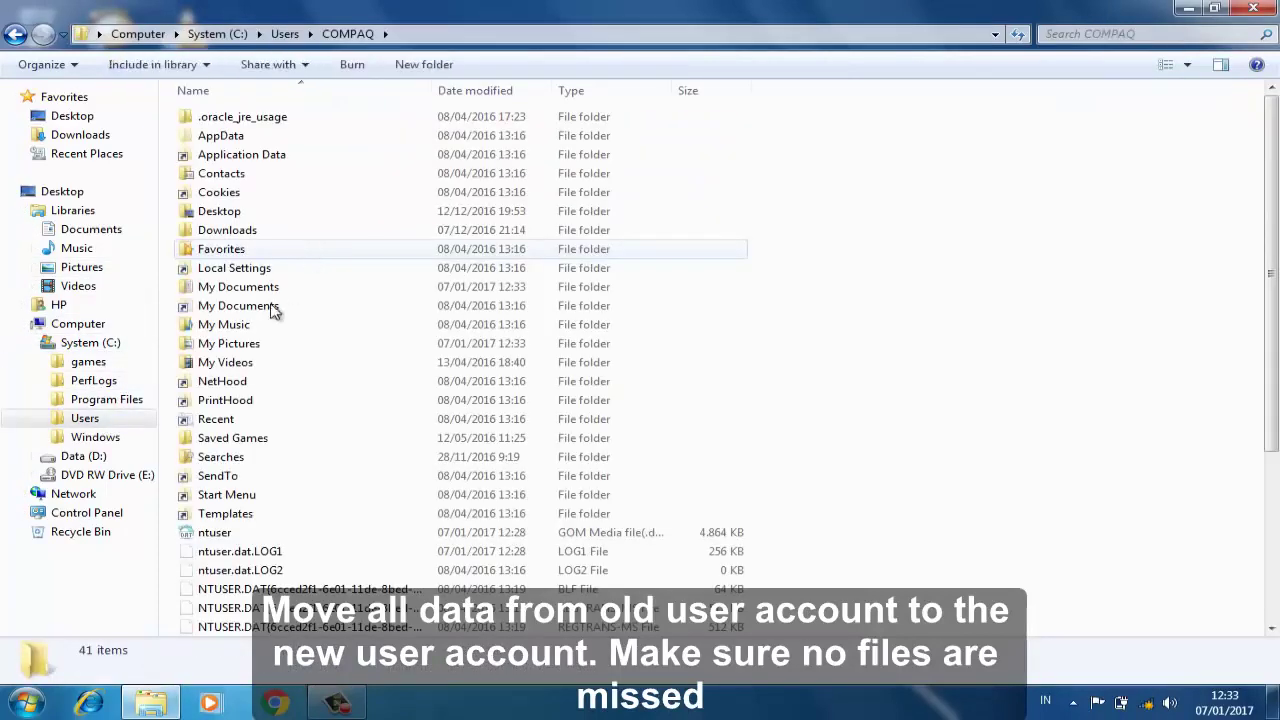
pyautogui.doubleClick(240, 364)
pyautogui.doubleClick(240, 120)
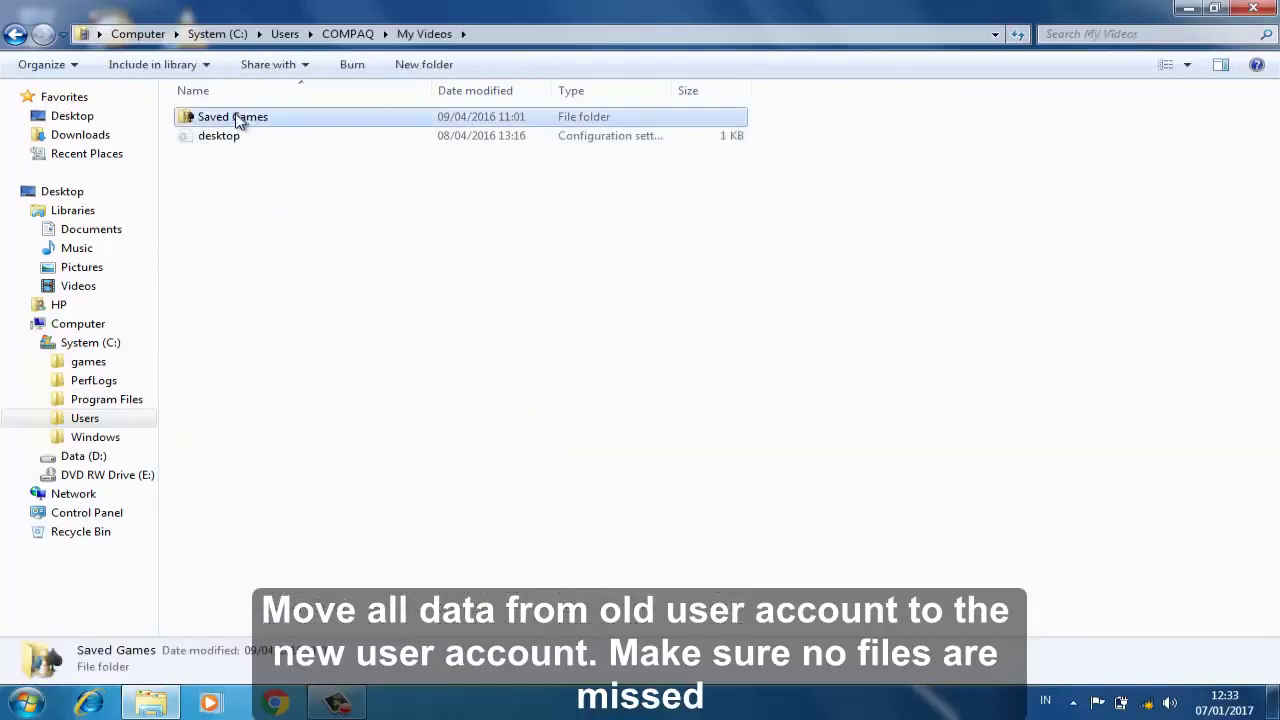
pyautogui.click(14, 37)
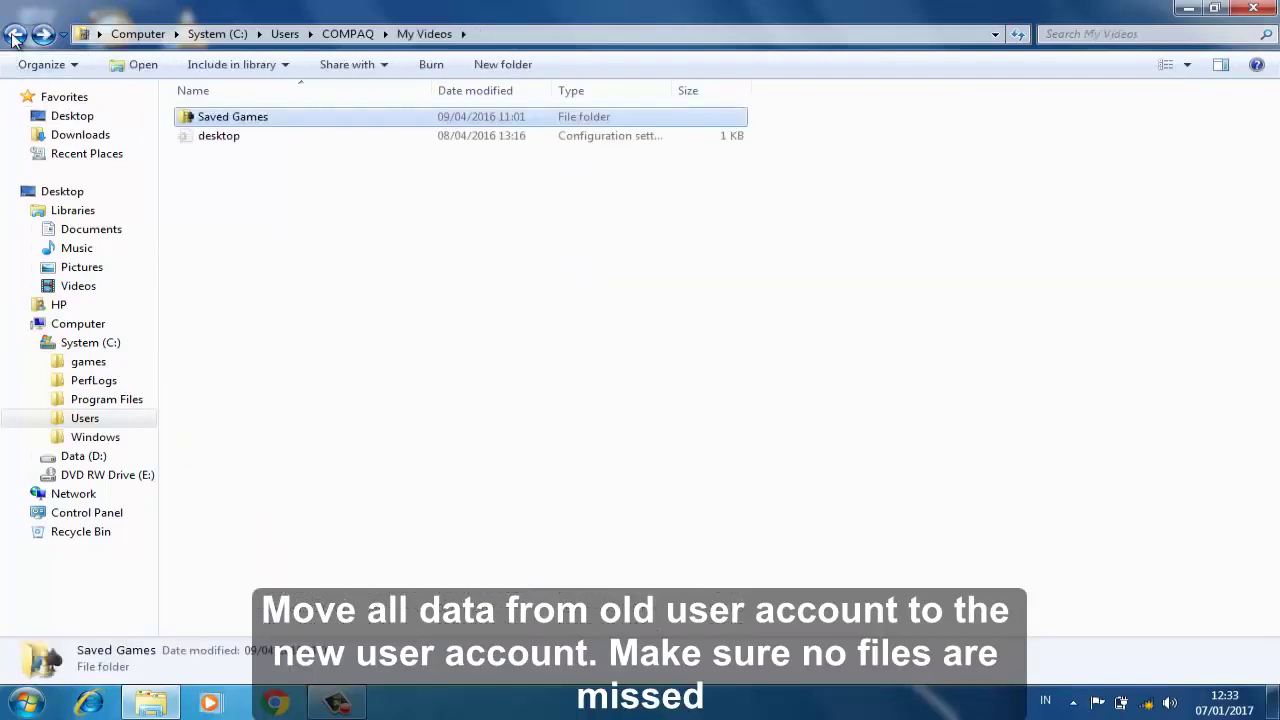
pyautogui.click(14, 37)
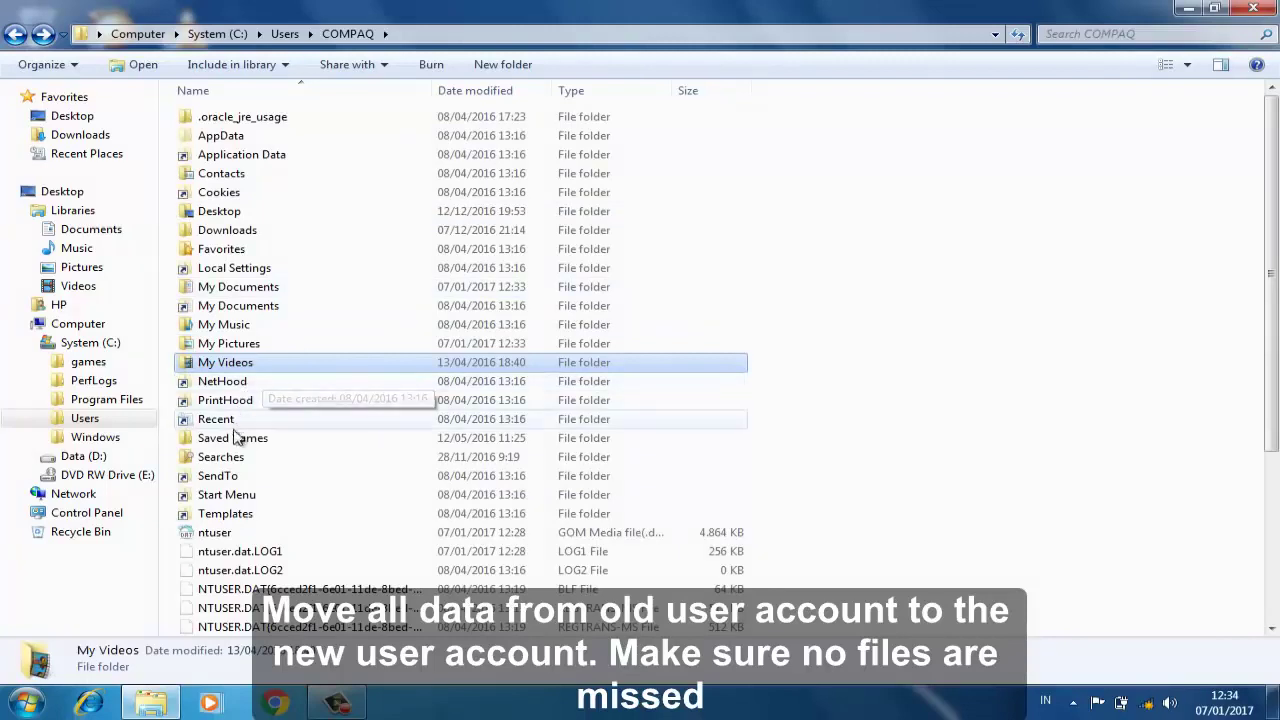
# Move everything in COMPAQ's Downloads folder into the HP account's Downloads folder.
pyautogui.doubleClick(227, 237)
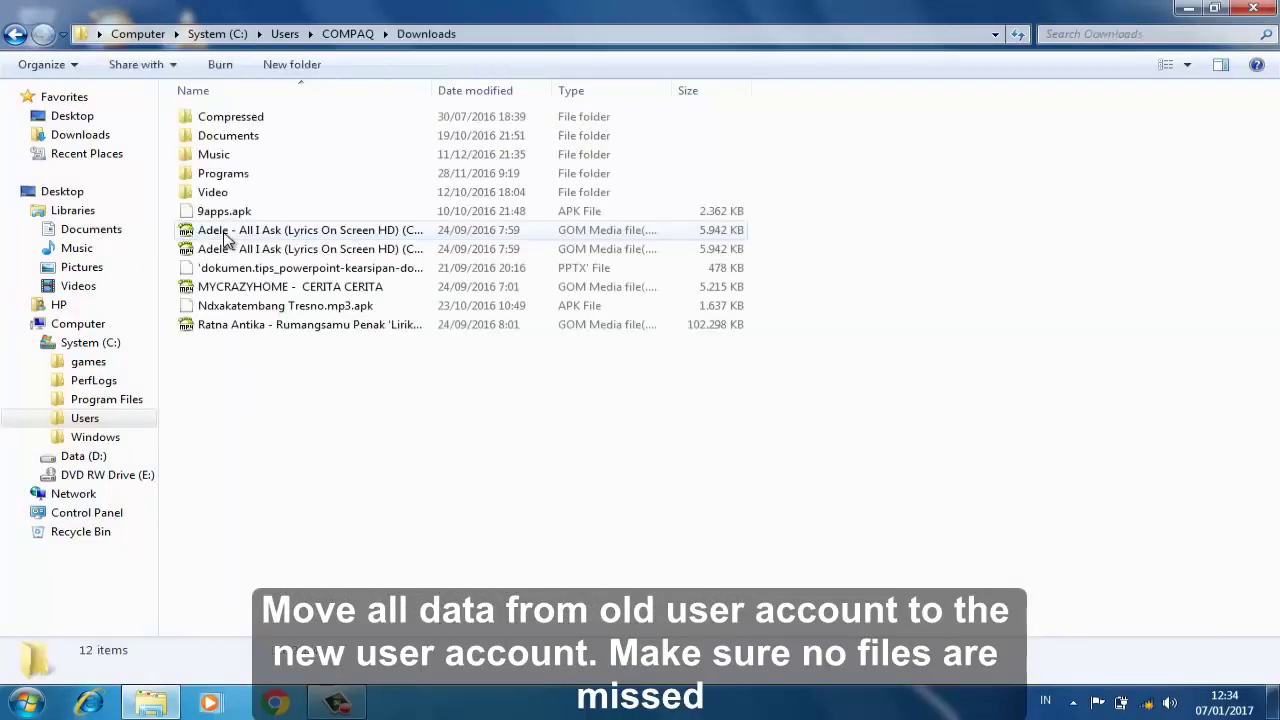
pyautogui.click(231, 218)
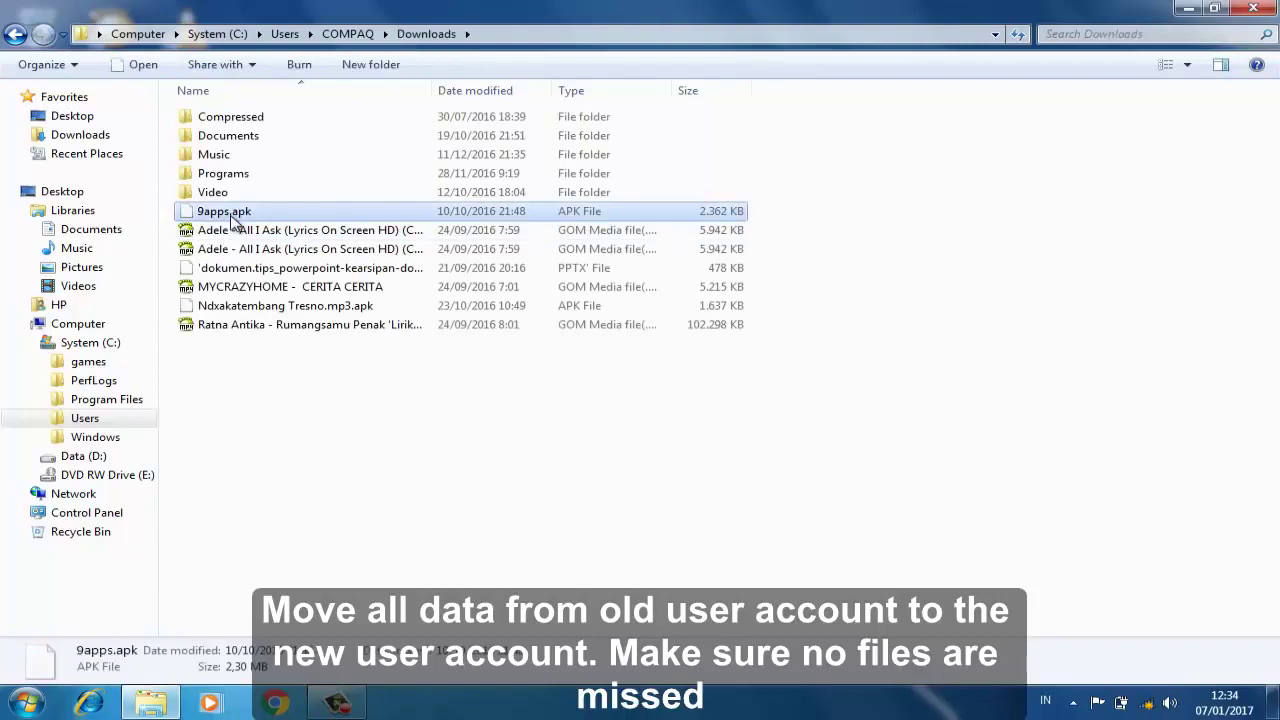
pyautogui.hotkey('ctrl', 'a')
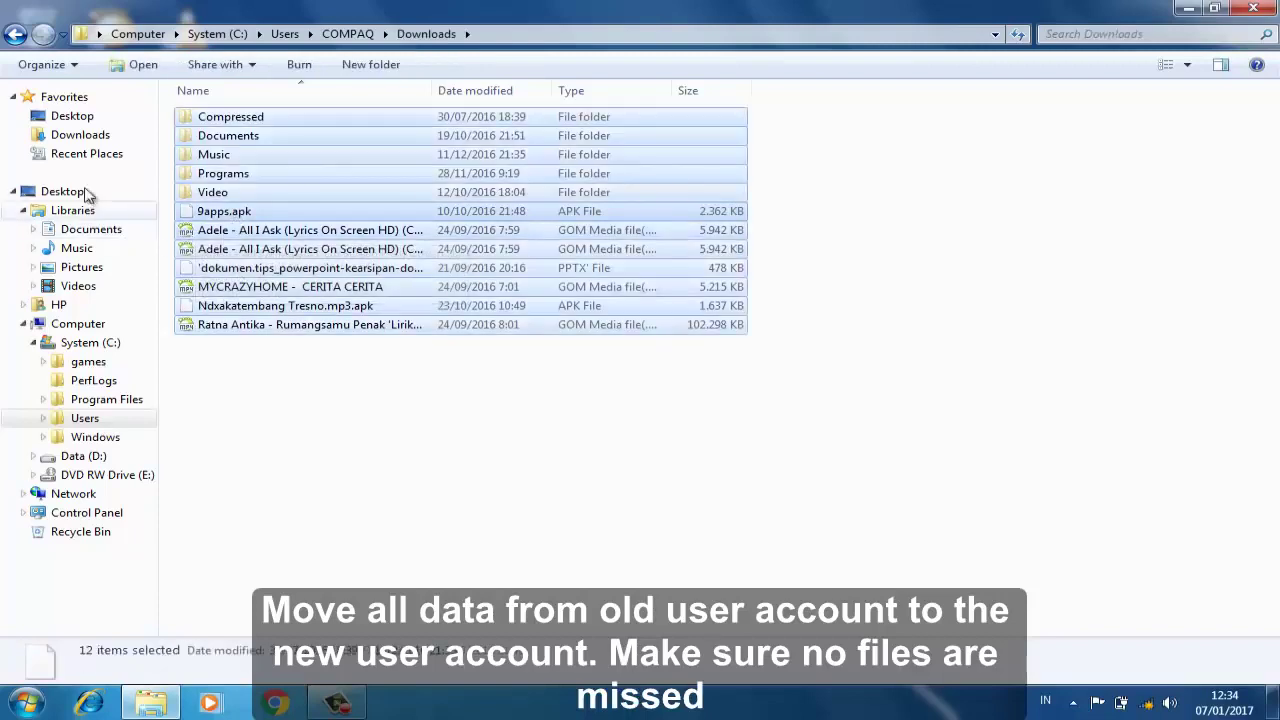
pyautogui.click(80, 134)
pyautogui.rightClick(272, 316)
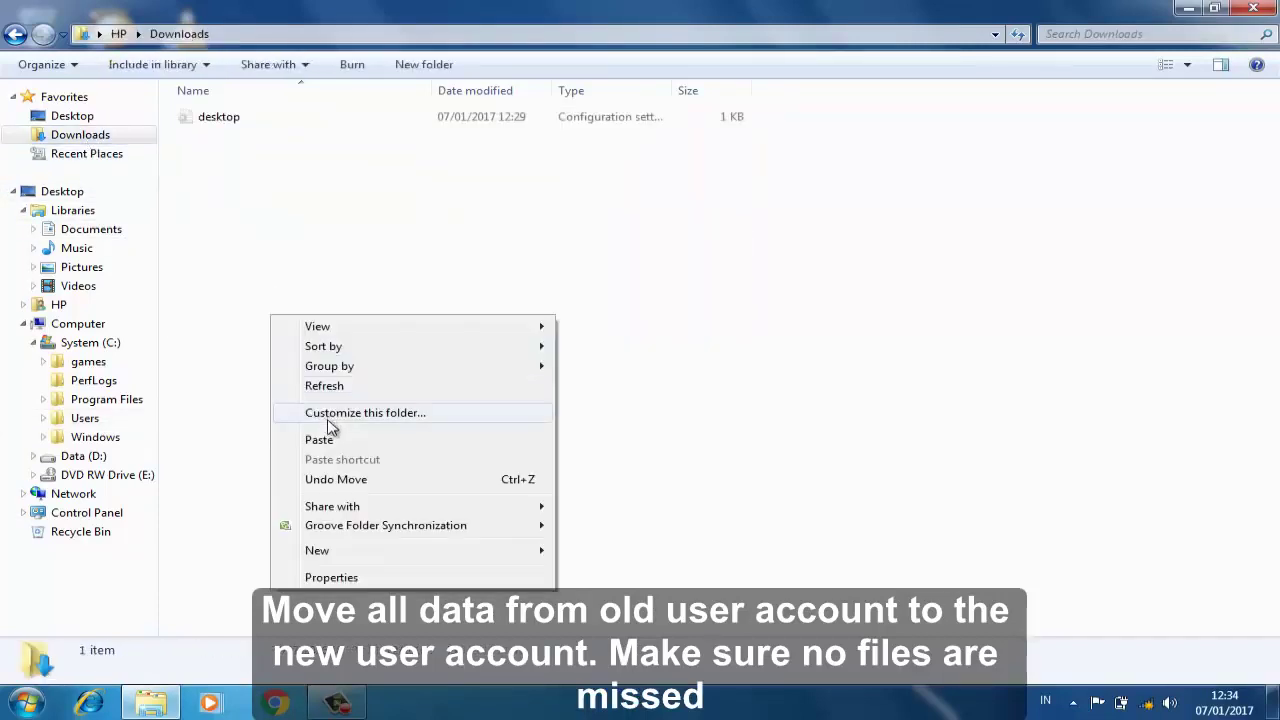
pyautogui.click(360, 448)
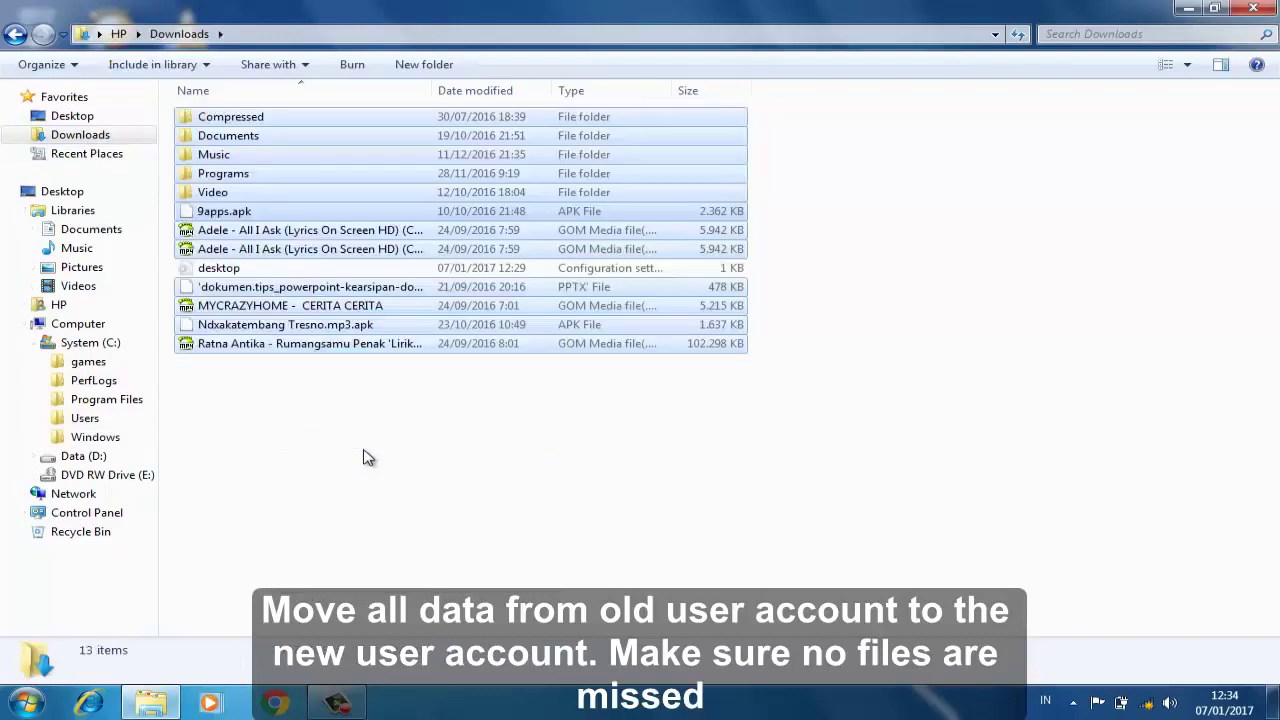
pyautogui.click(366, 506)
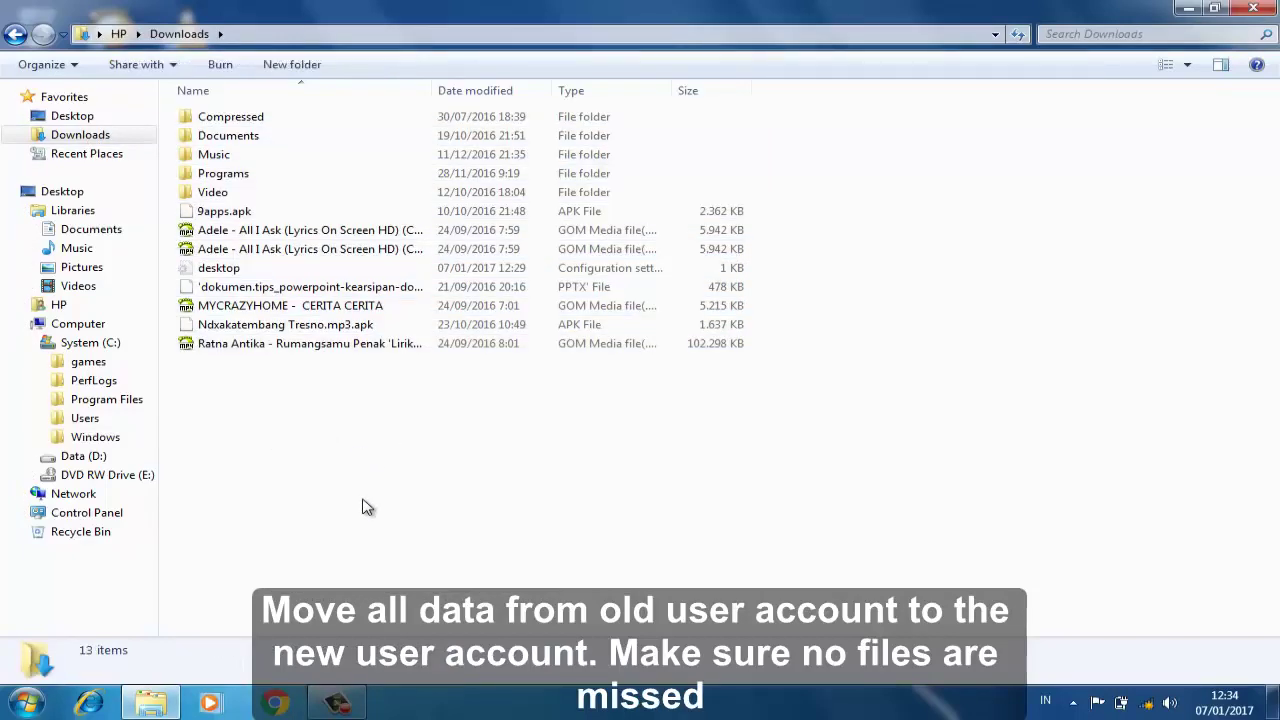
# Copy all items in the COMPAQ account's Desktop folder except the desktop configuration file.
pyautogui.click(85, 418)
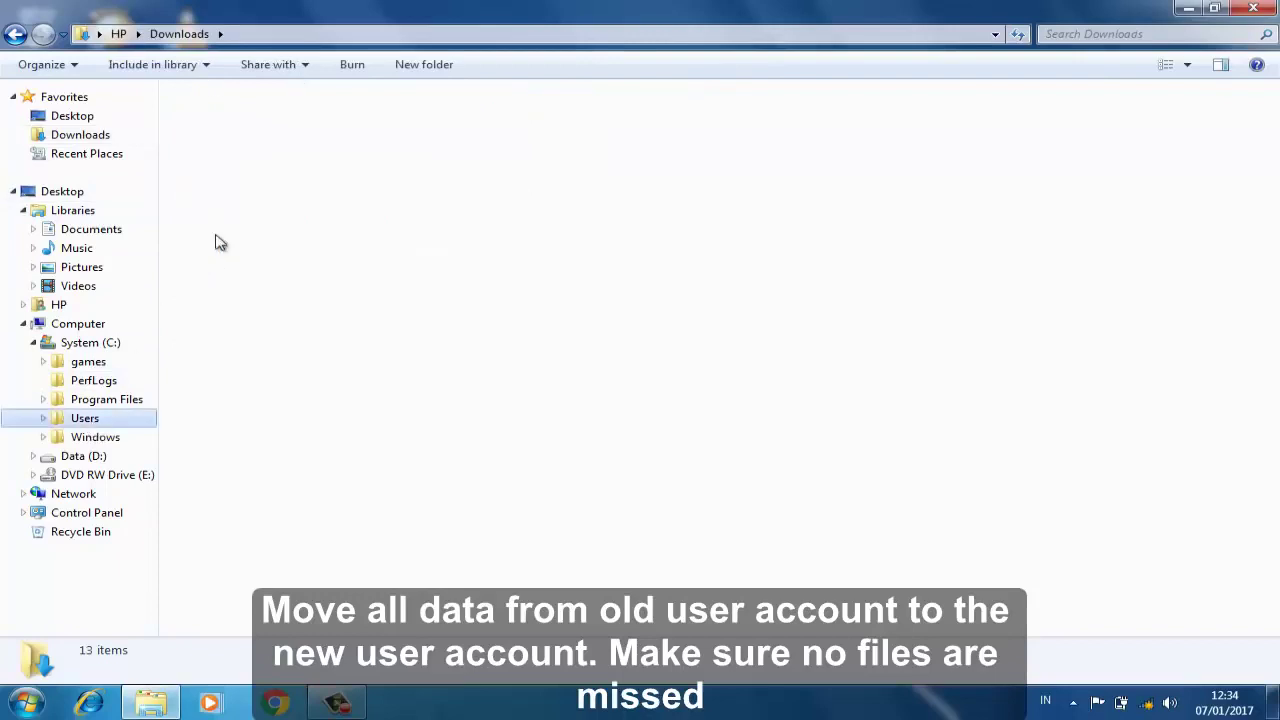
pyautogui.doubleClick(237, 140)
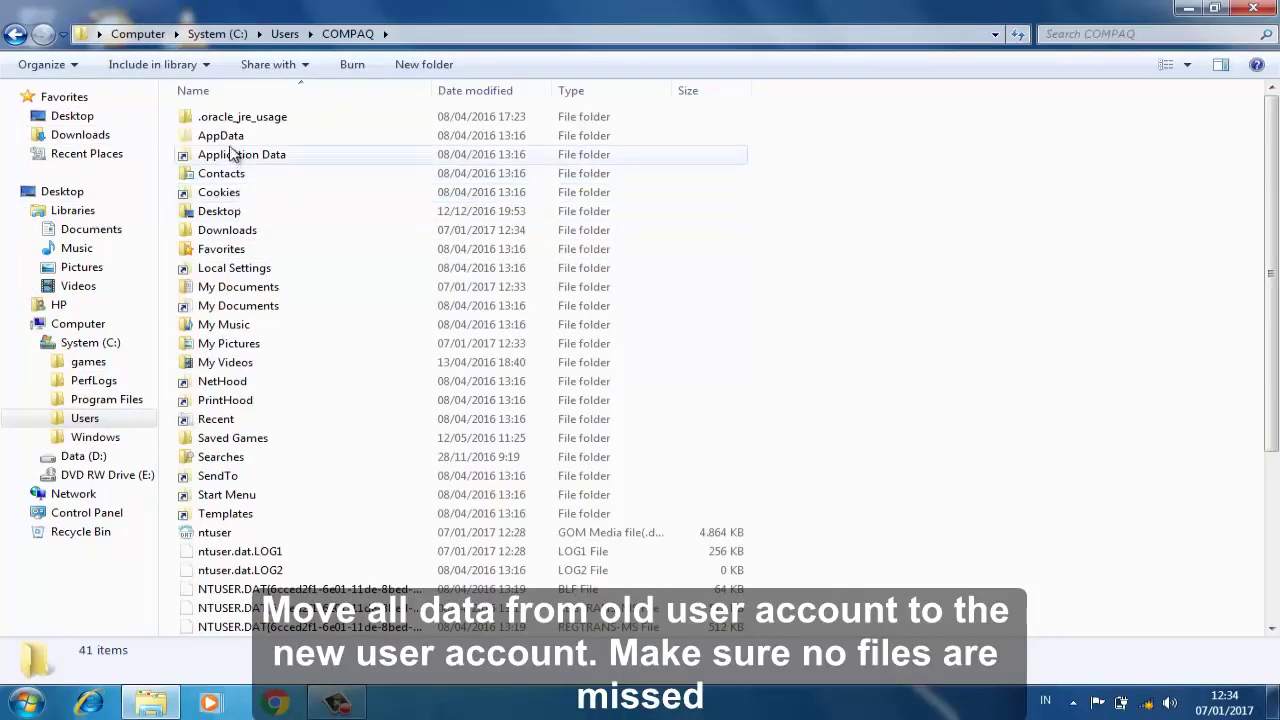
pyautogui.click(242, 214)
pyautogui.doubleClick(242, 213)
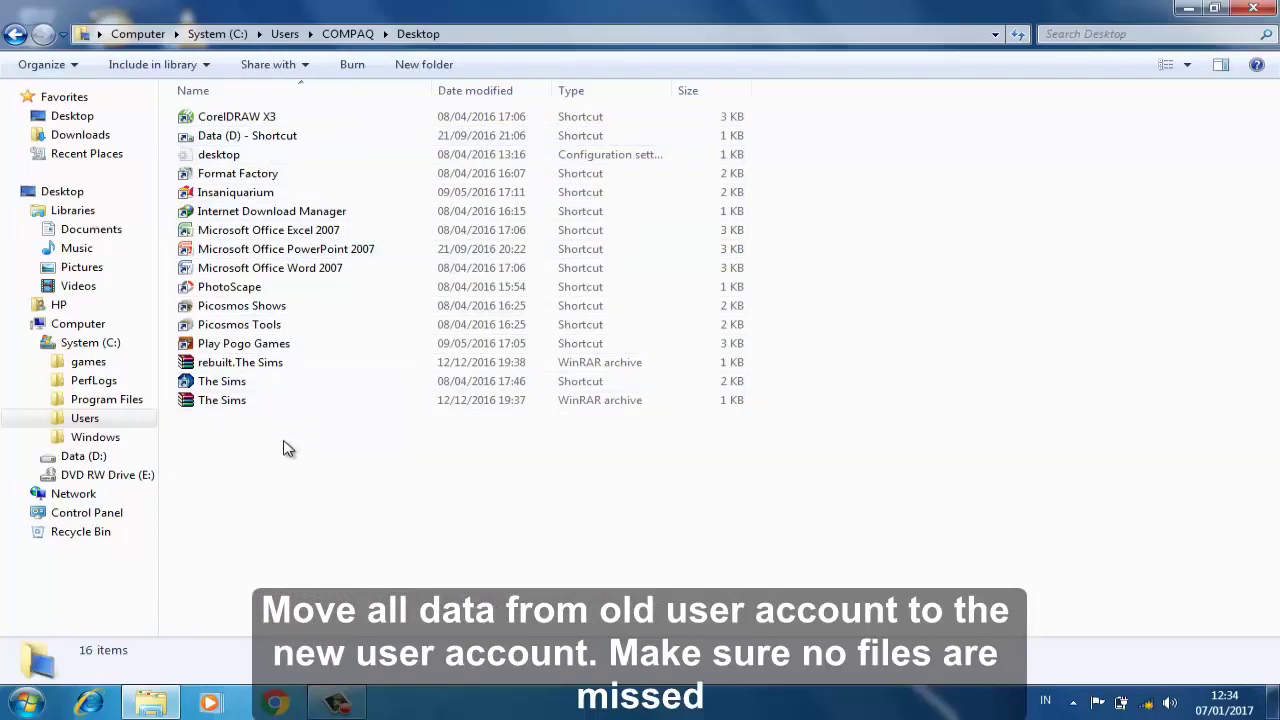
pyautogui.moveTo(256, 418); pyautogui.dragTo(203, 160)
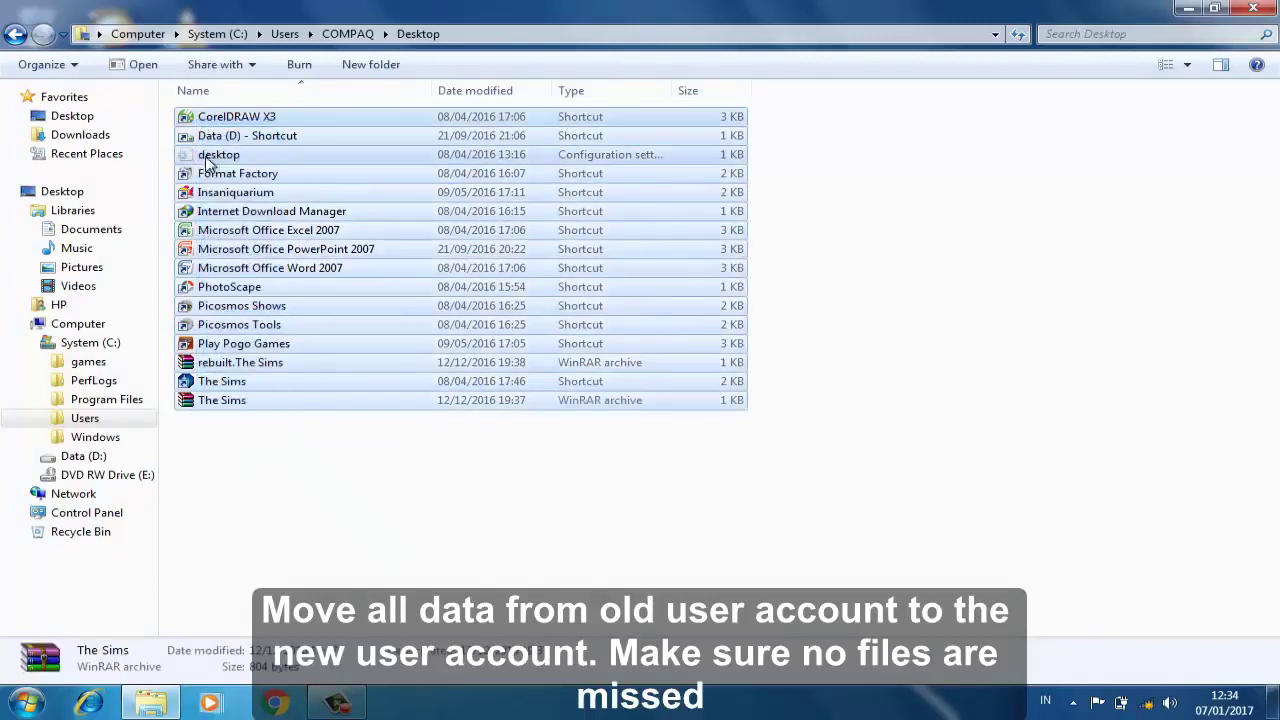
pyautogui.keyDown('ctrl'); pyautogui.click(212, 156); pyautogui.keyUp('ctrl')
pyautogui.rightClick(212, 176)
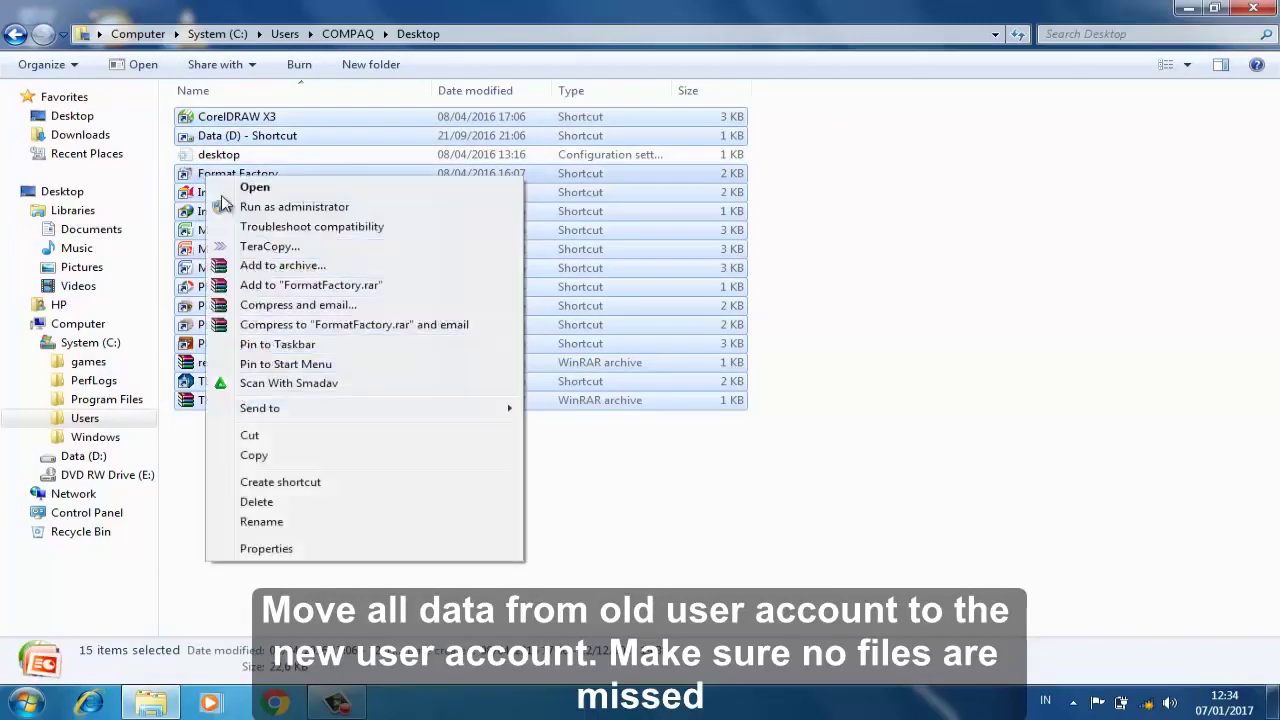
pyautogui.click(255, 456)
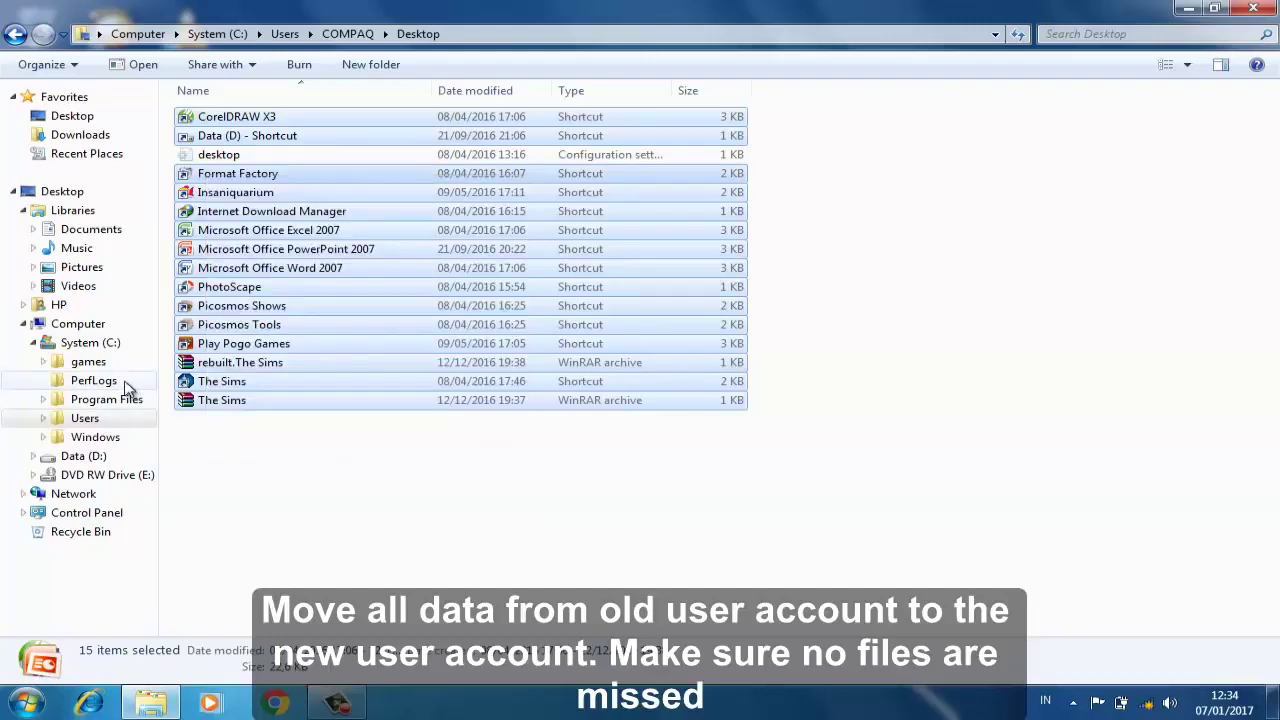
# Paste the copied shortcuts and archives onto the HP account's desktop.
pyautogui.click(86, 420)
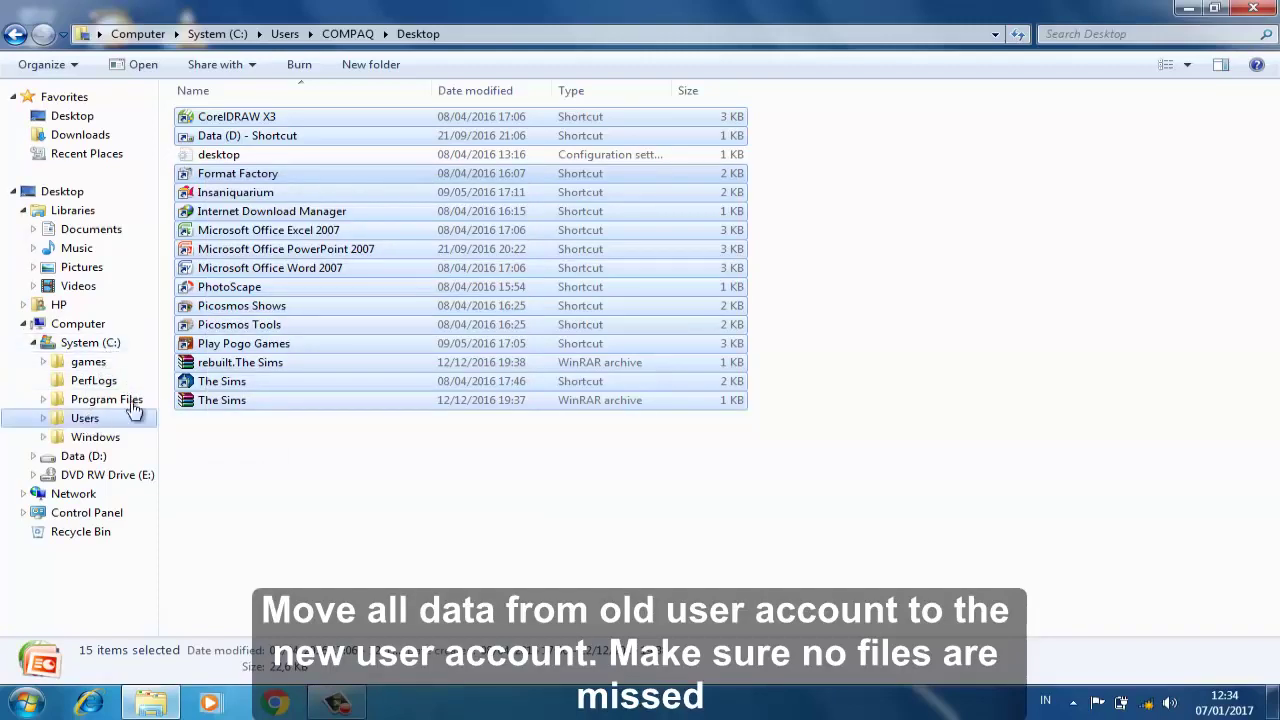
pyautogui.doubleClick(208, 194)
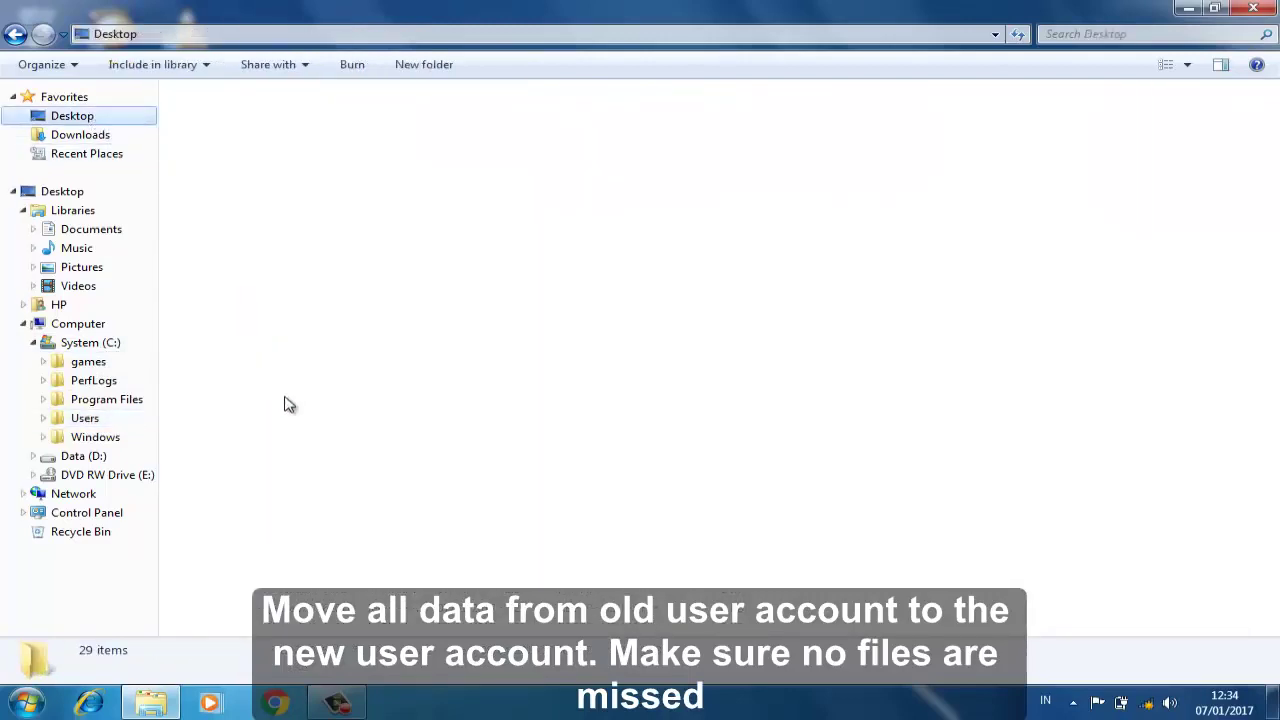
pyautogui.rightClick(333, 583)
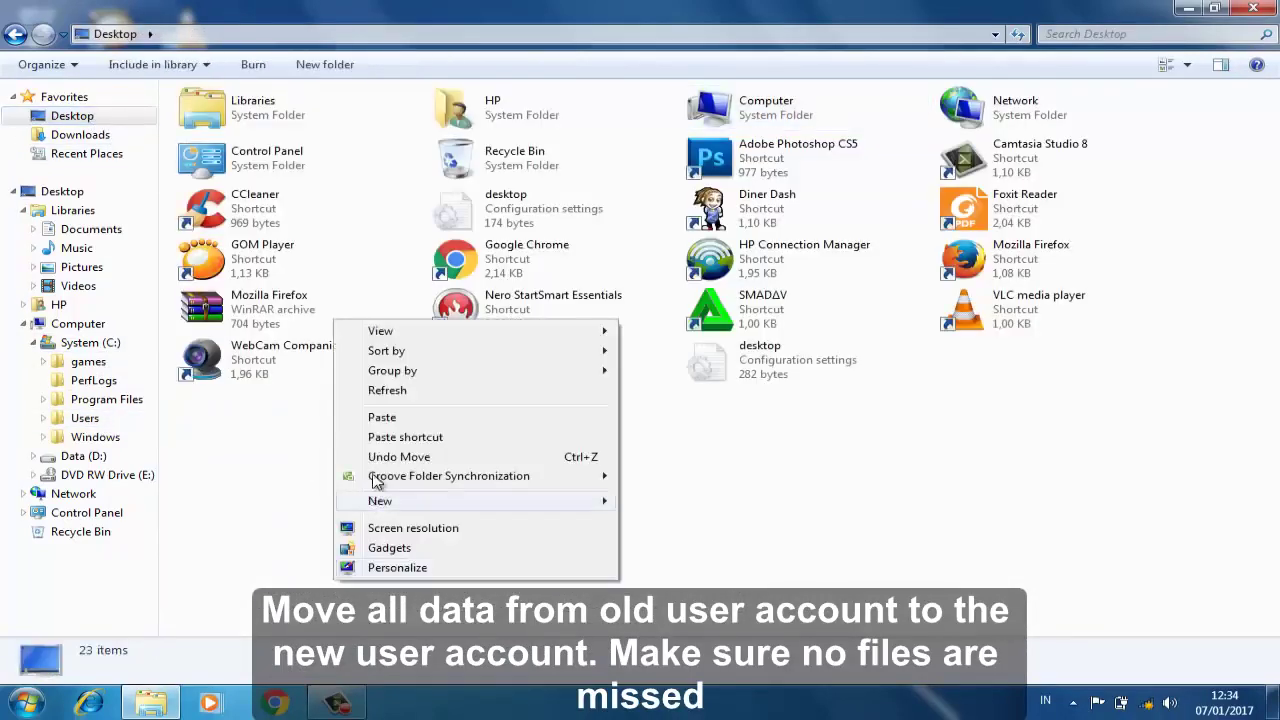
pyautogui.click(403, 419)
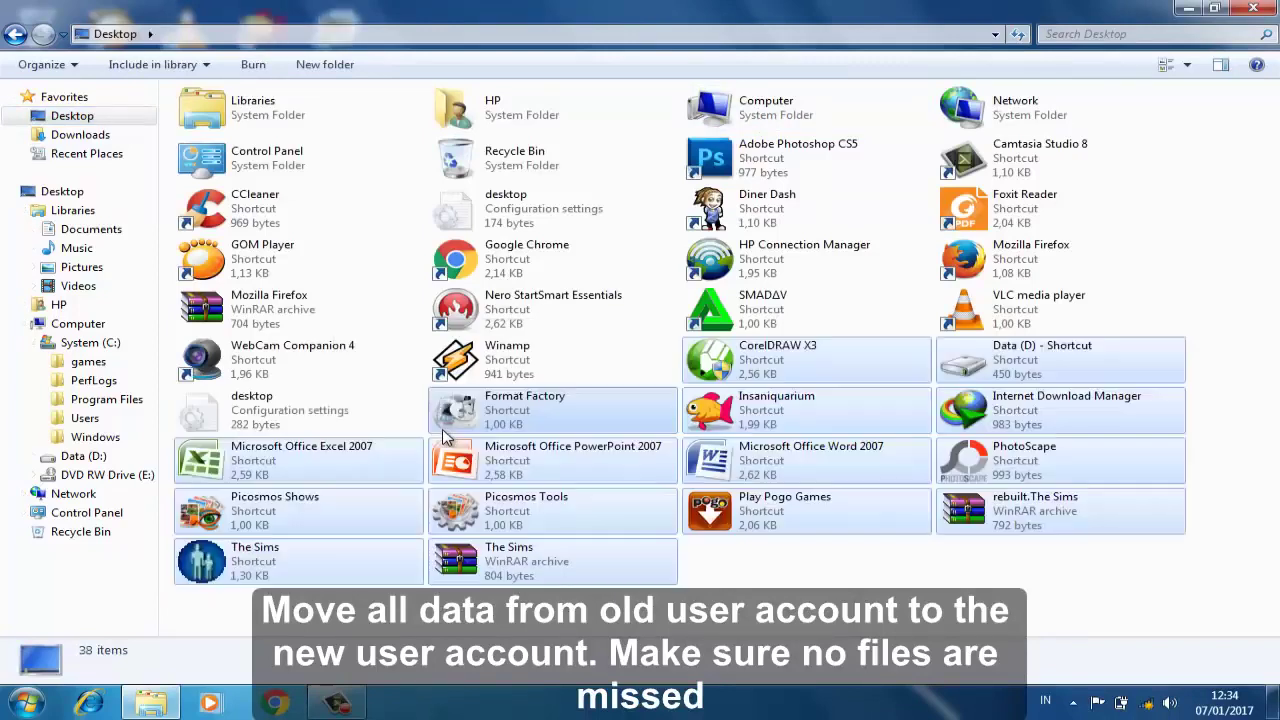
pyautogui.click(779, 580)
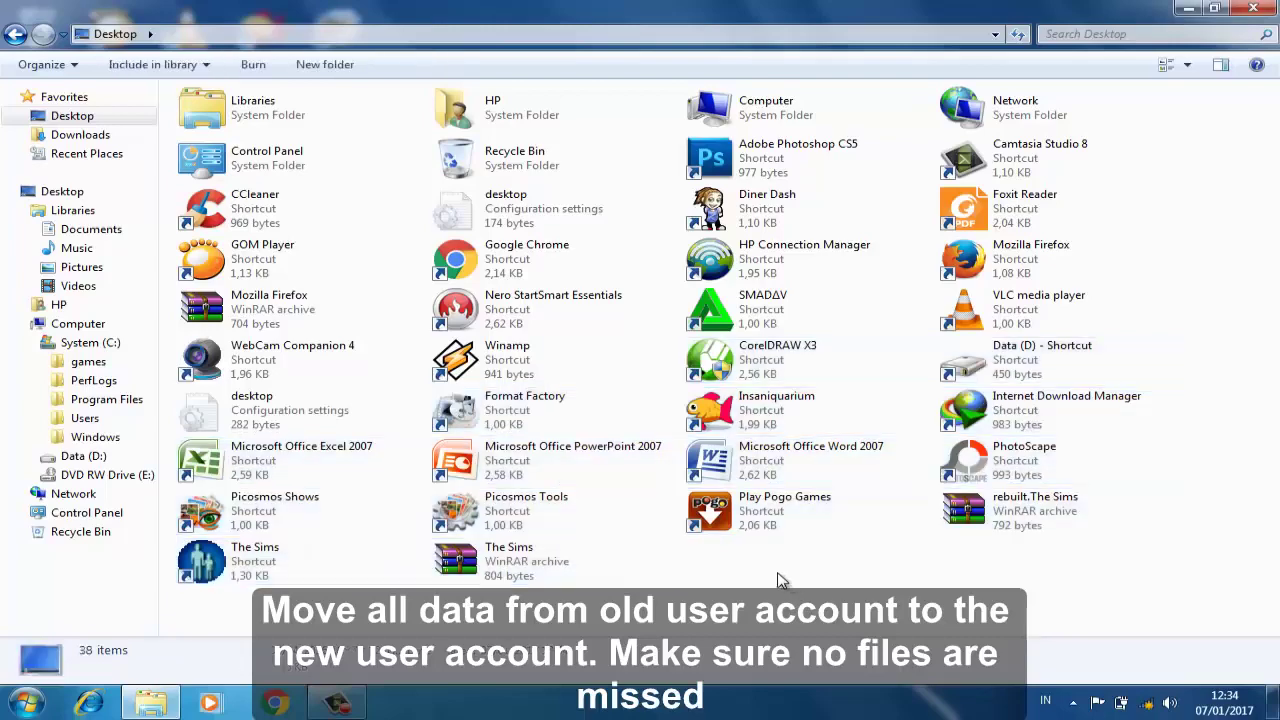
# Recheck the COMPAQ folder and its first My Documents folder for leftover data, and close the Explorer window.
pyautogui.click(88, 420)
pyautogui.click(212, 131)
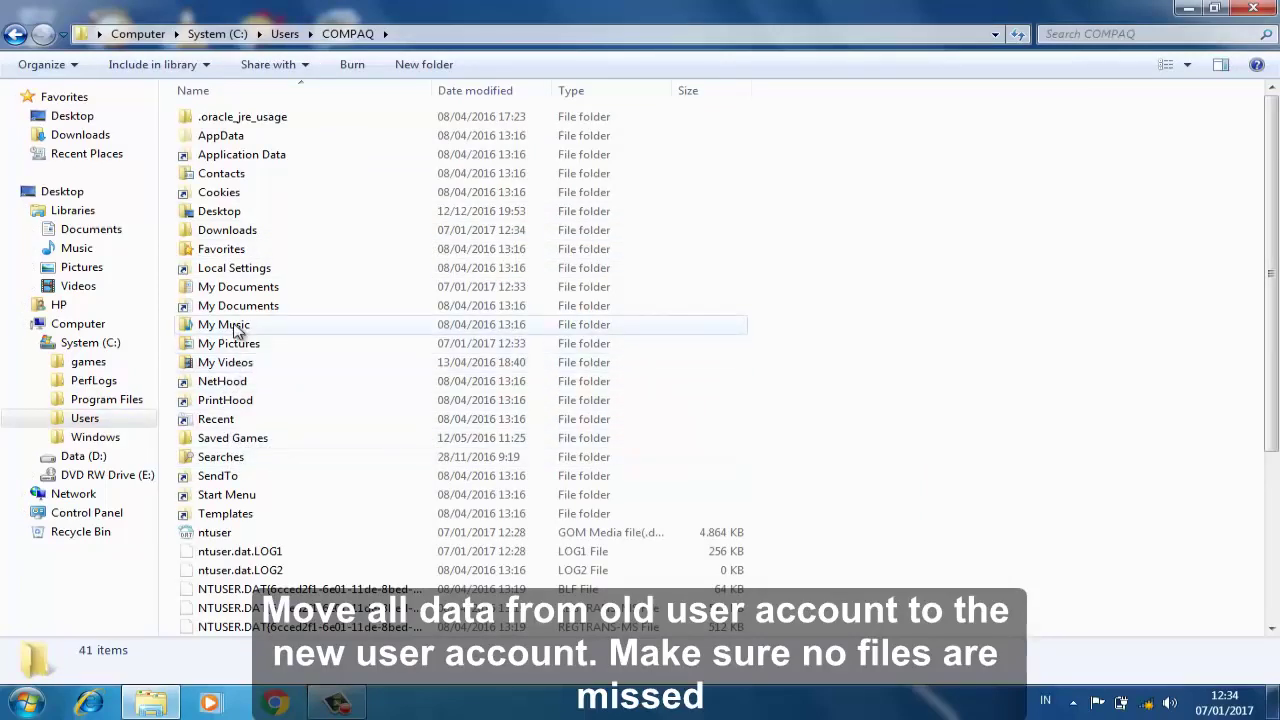
pyautogui.doubleClick(251, 287)
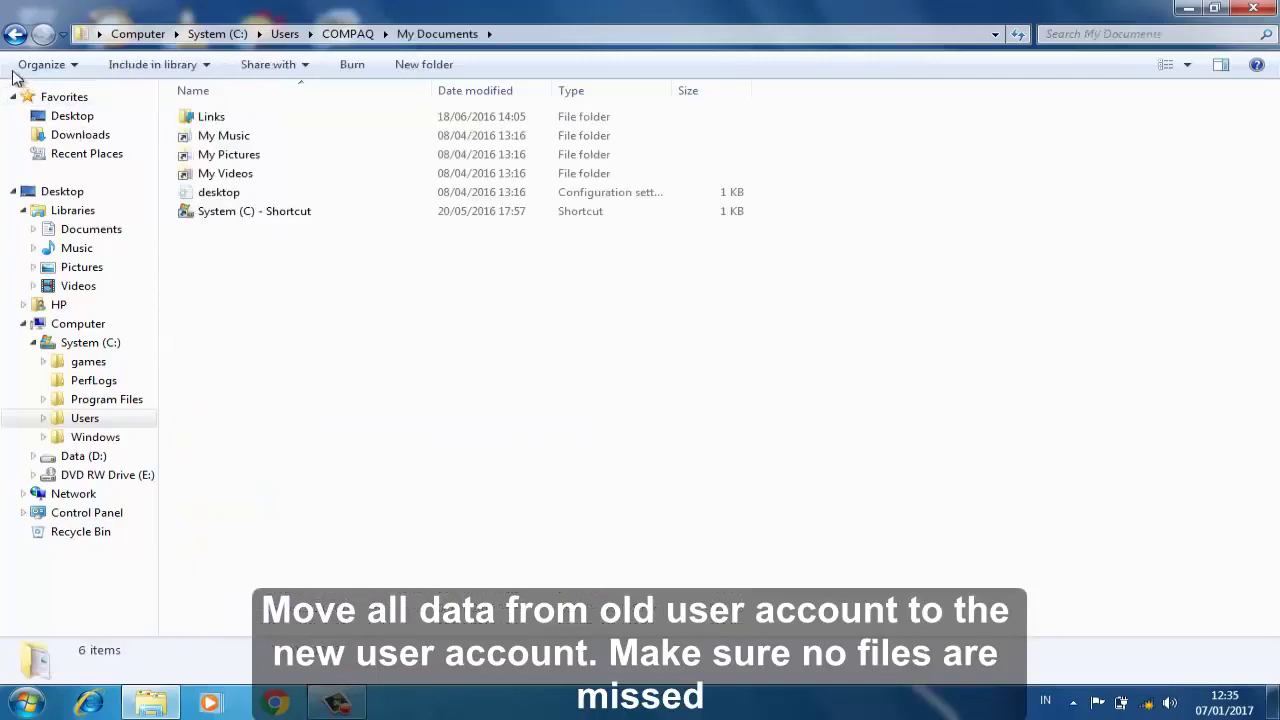
pyautogui.press('BackSpace')
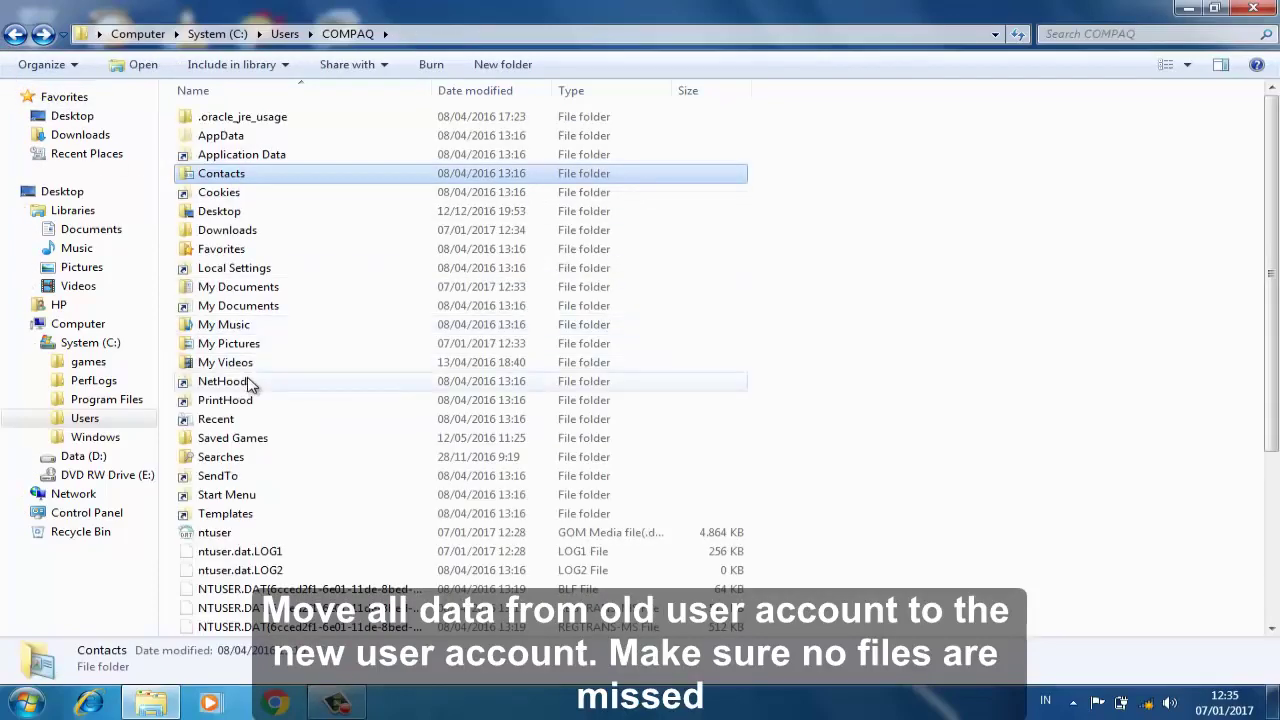
pyautogui.scroll(-4, 250, 385)
pyautogui.scroll(4, 250, 387)
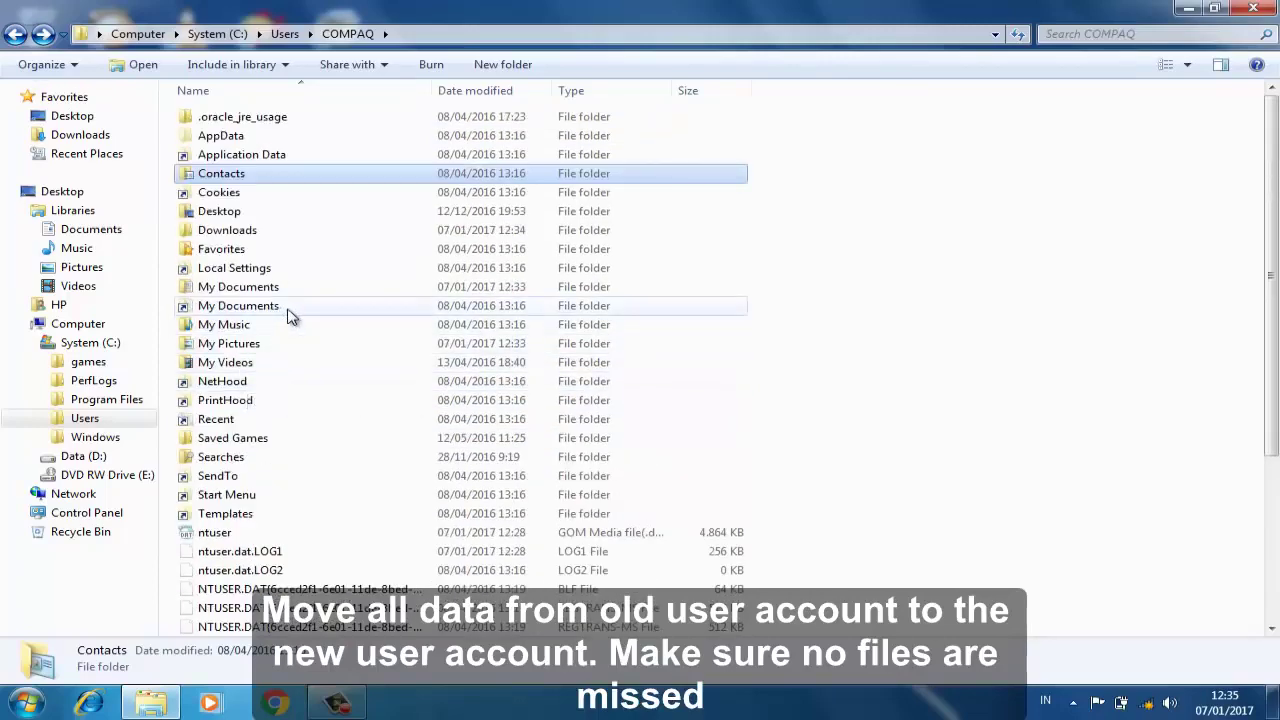
pyautogui.click(1256, 9)
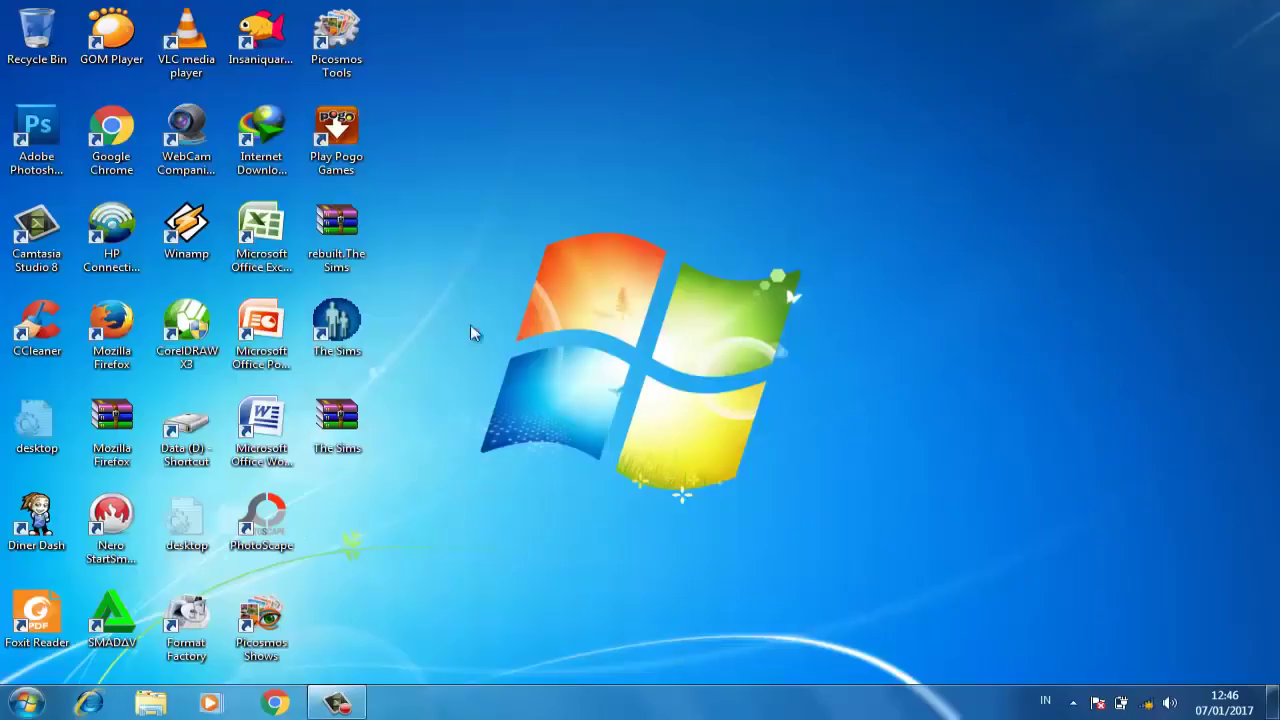
# Open Control Panel in a maximized window and go to the page for adding or removing user accounts.
pyautogui.click(27, 702)
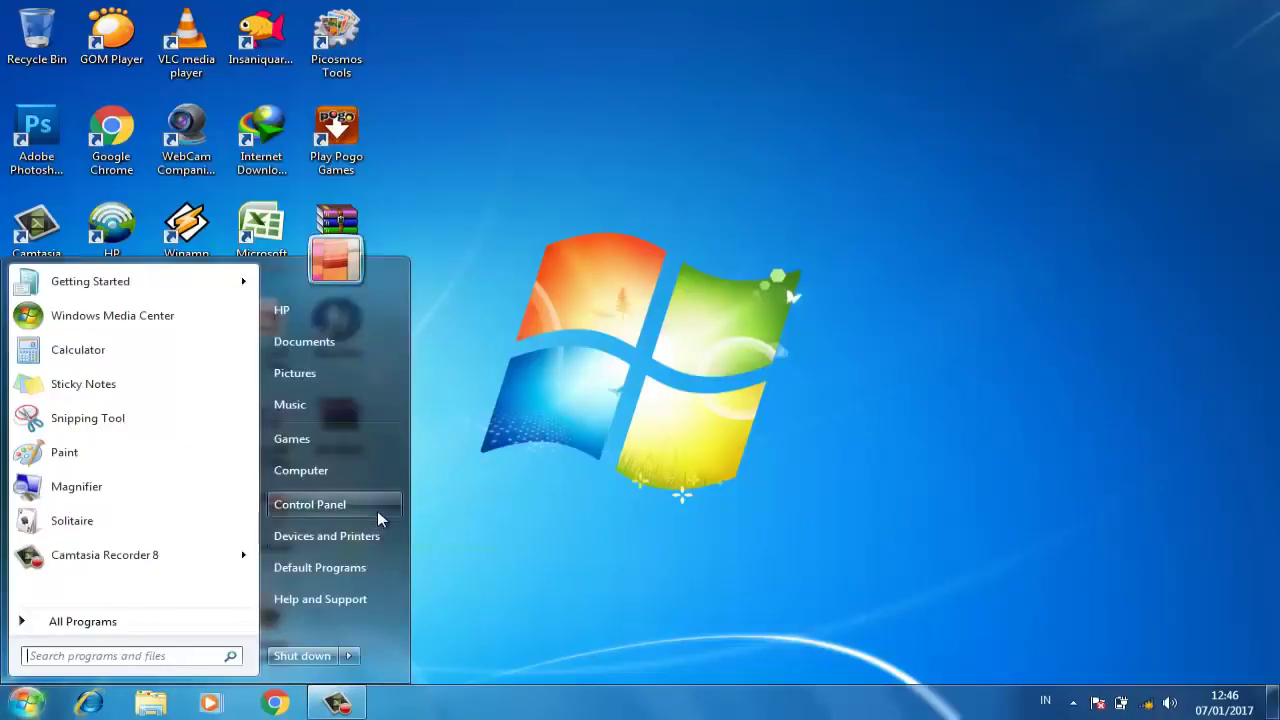
pyautogui.click(446, 469)
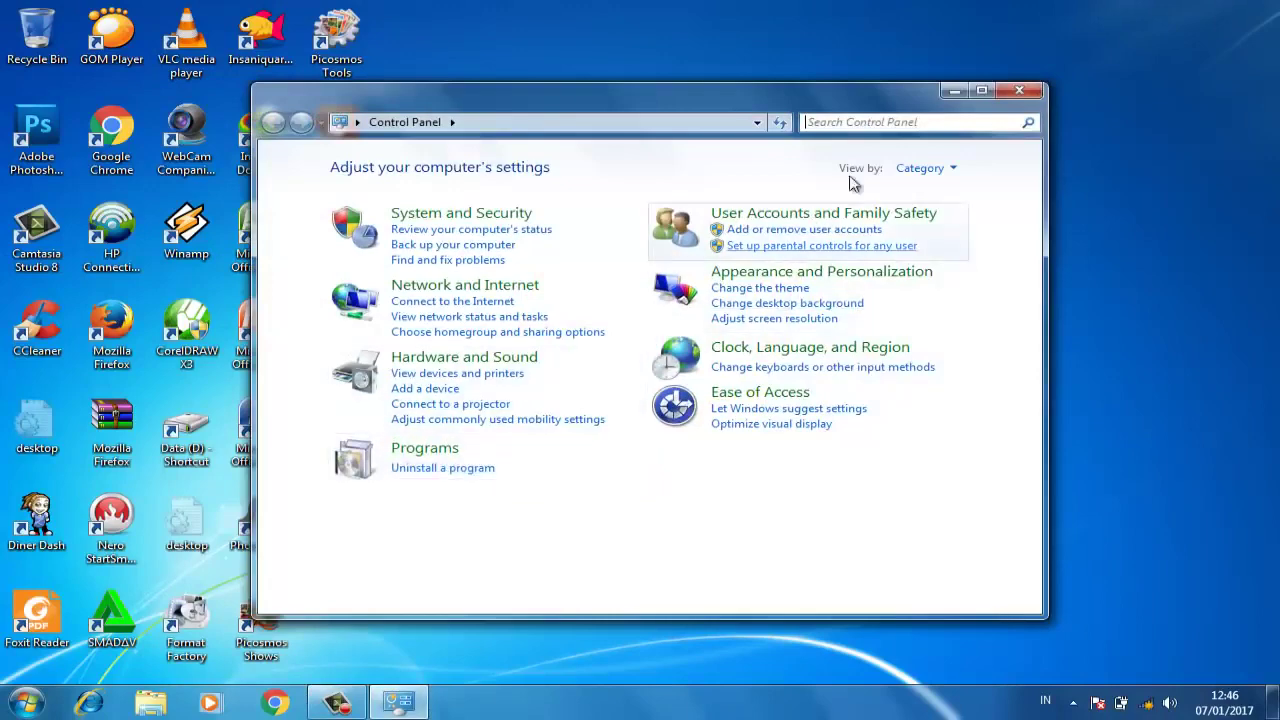
pyautogui.click(981, 92)
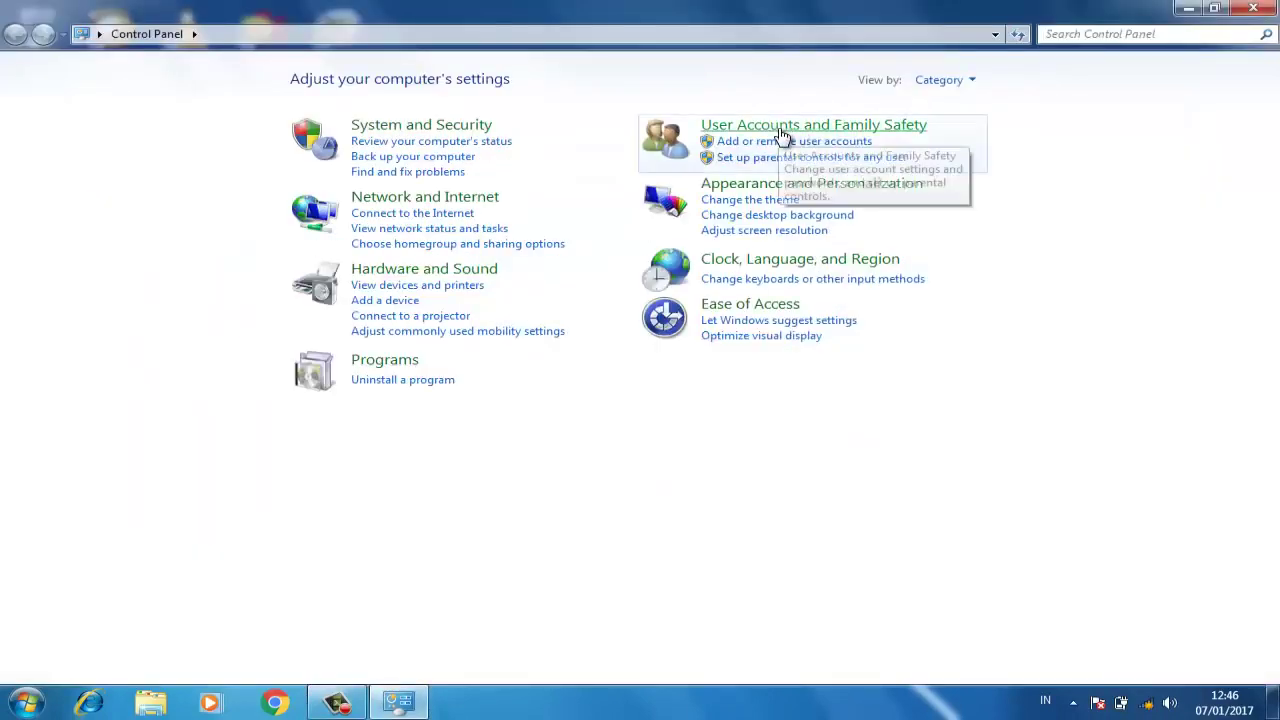
pyautogui.click(782, 128)
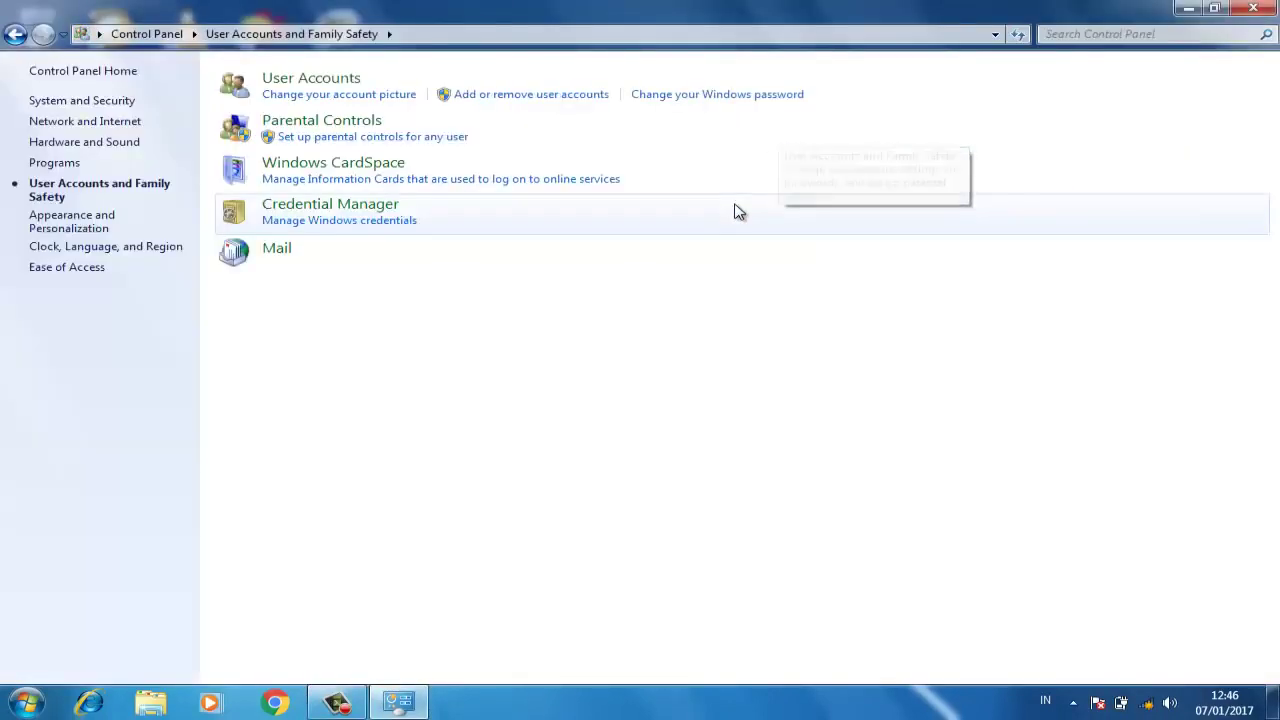
pyautogui.click(547, 99)
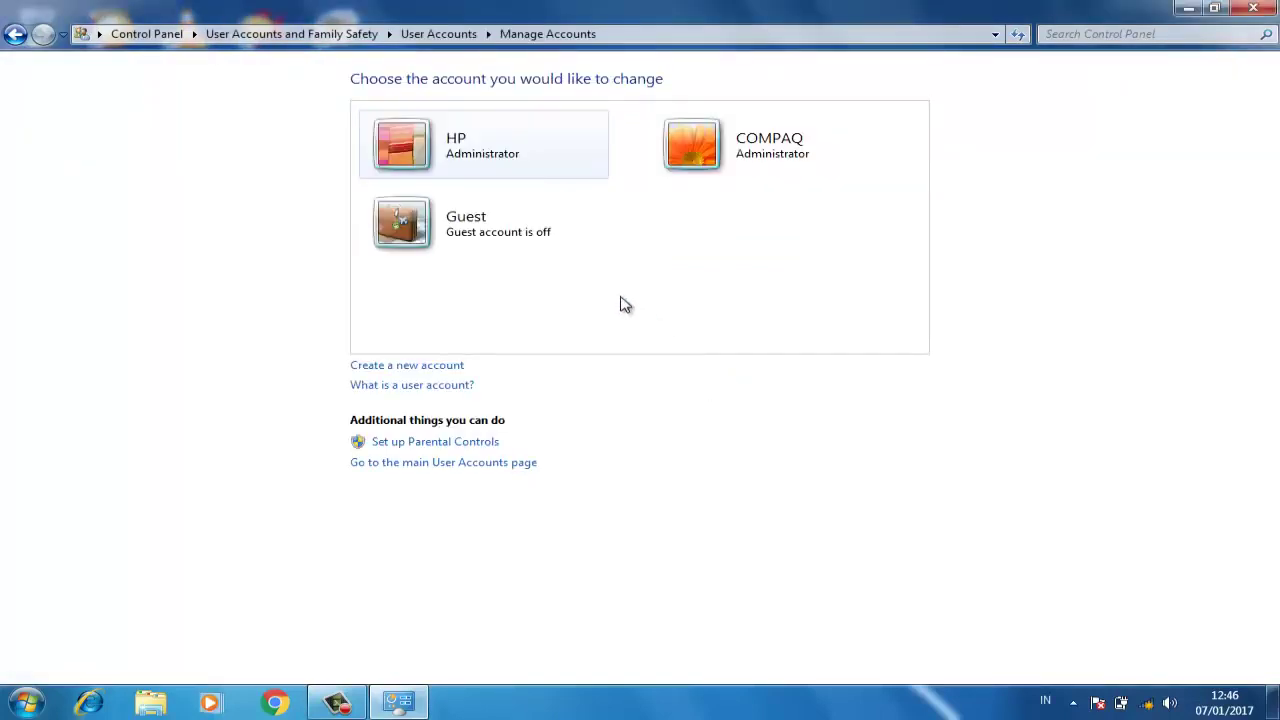
# Delete the COMPAQ administrator account while keeping its files, and close Control Panel.
pyautogui.click(785, 154)
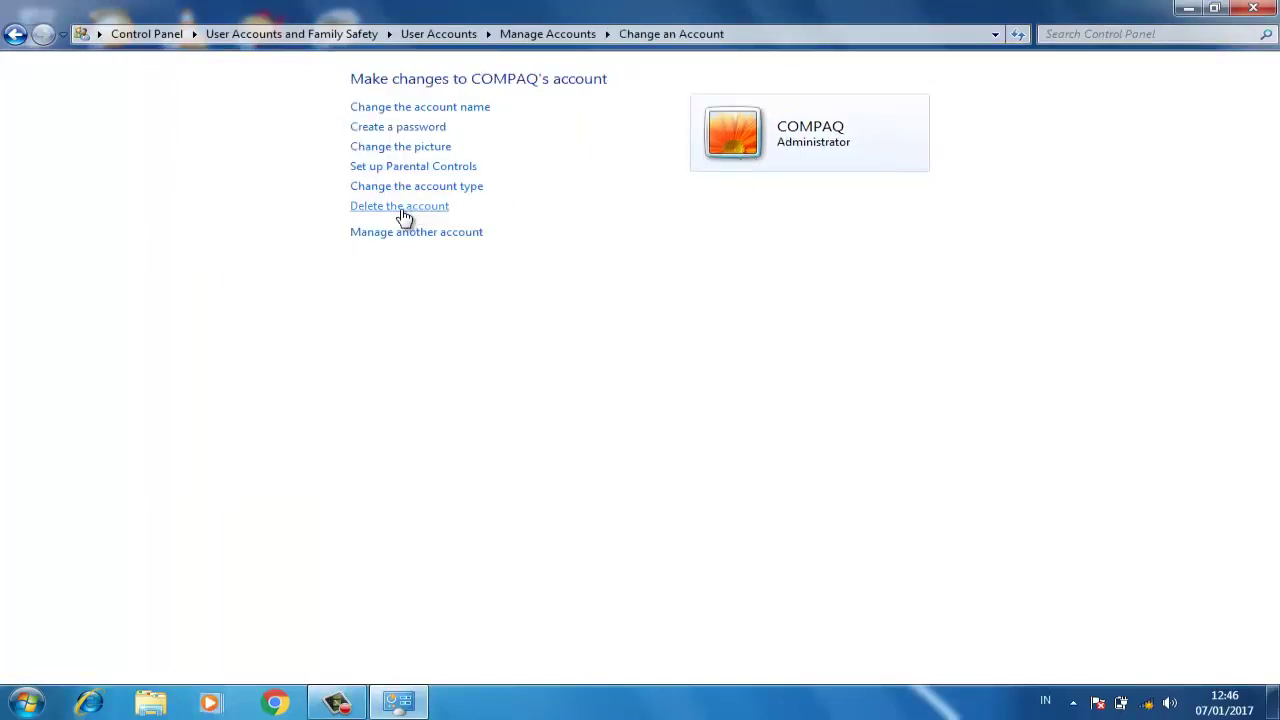
pyautogui.click(425, 212)
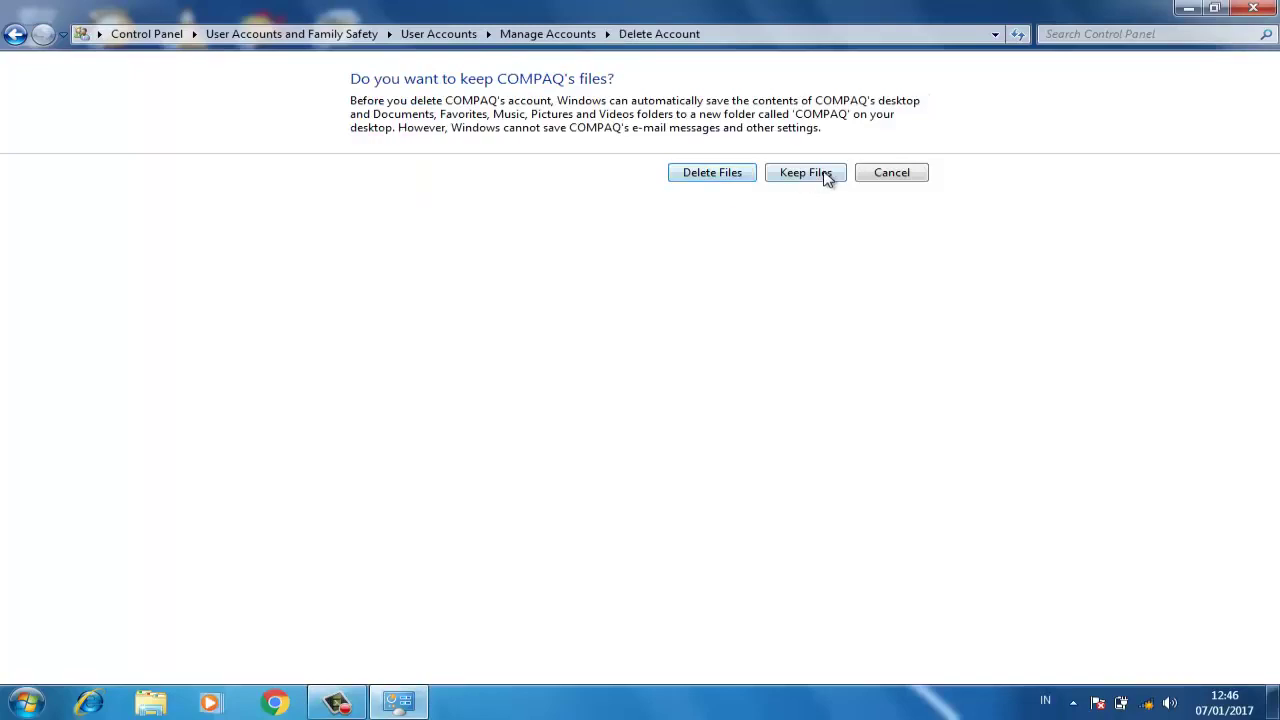
pyautogui.click(808, 174)
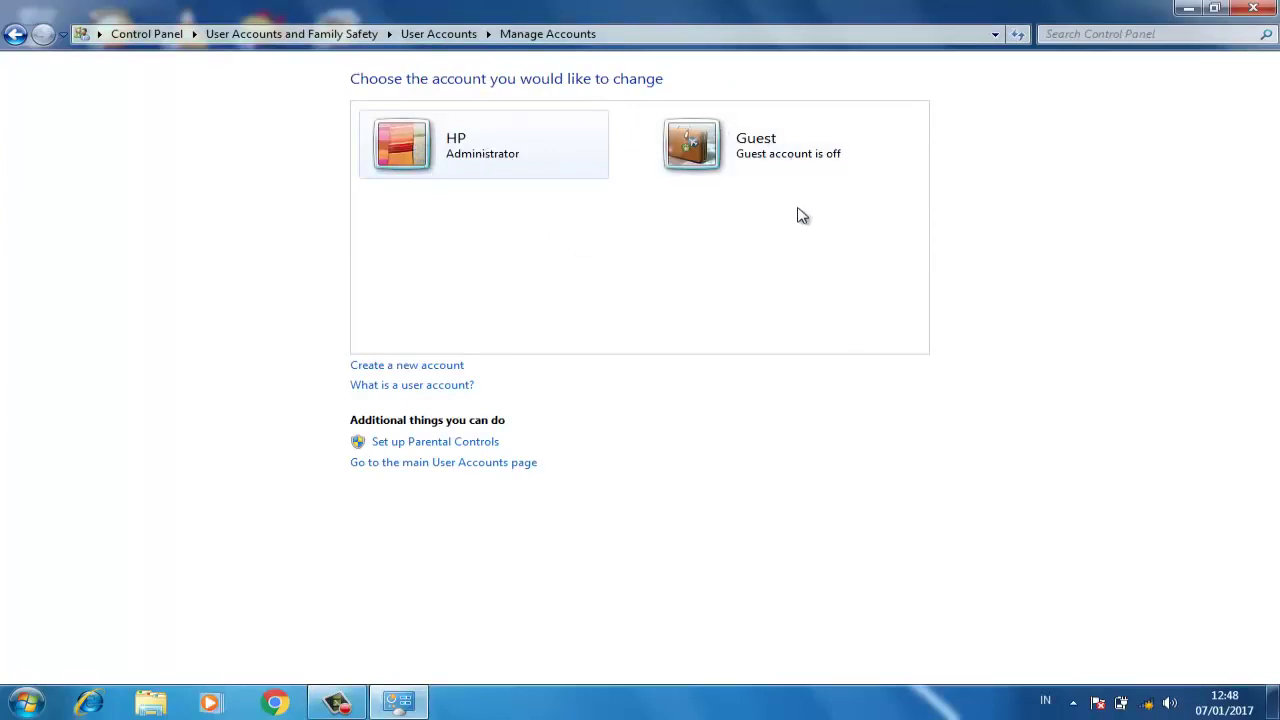
pyautogui.click(1253, 8)
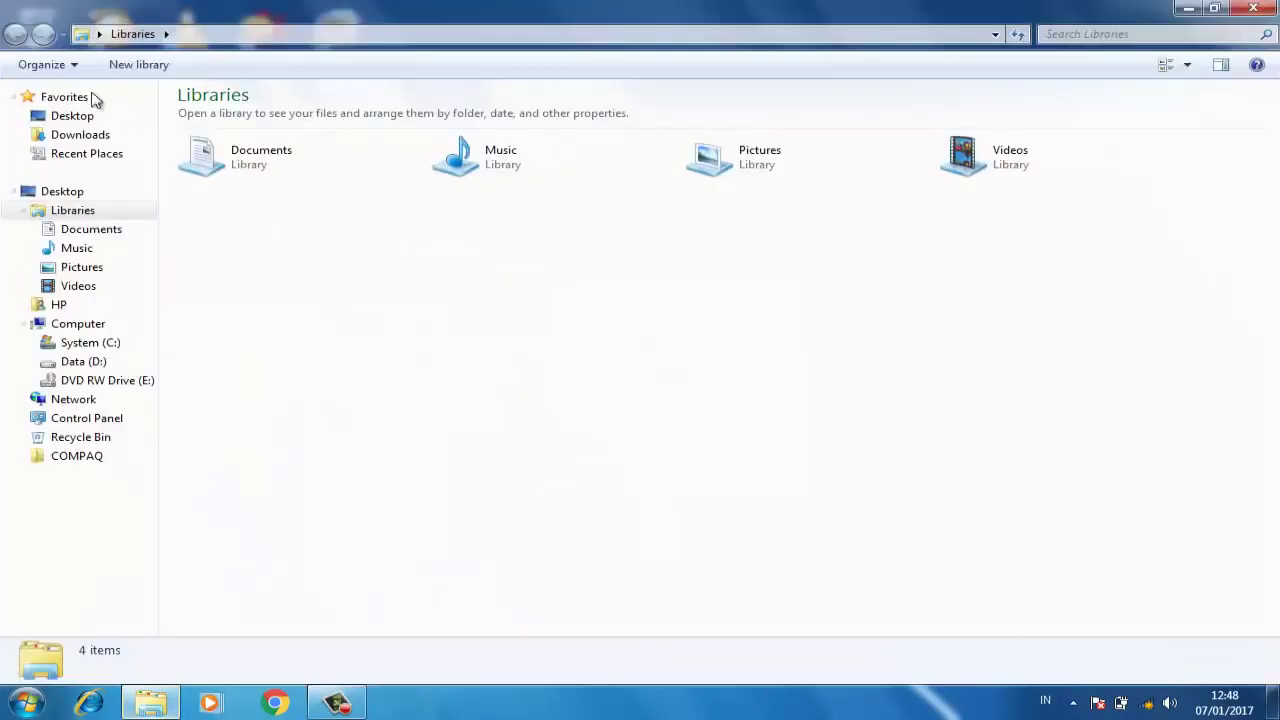
# Restore the default advanced view settings in Explorer's folder options, apply them, and close the Explorer window.
pyautogui.click(45, 64)
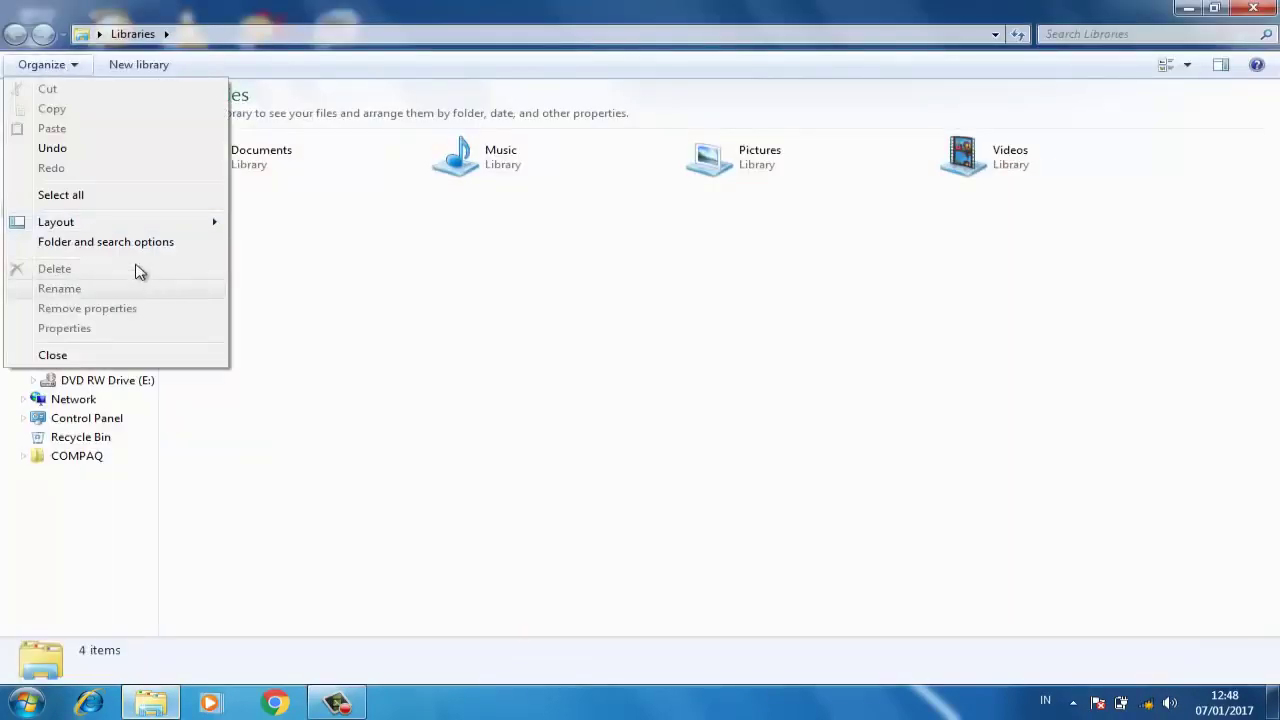
pyautogui.click(120, 244)
pyautogui.click(97, 109)
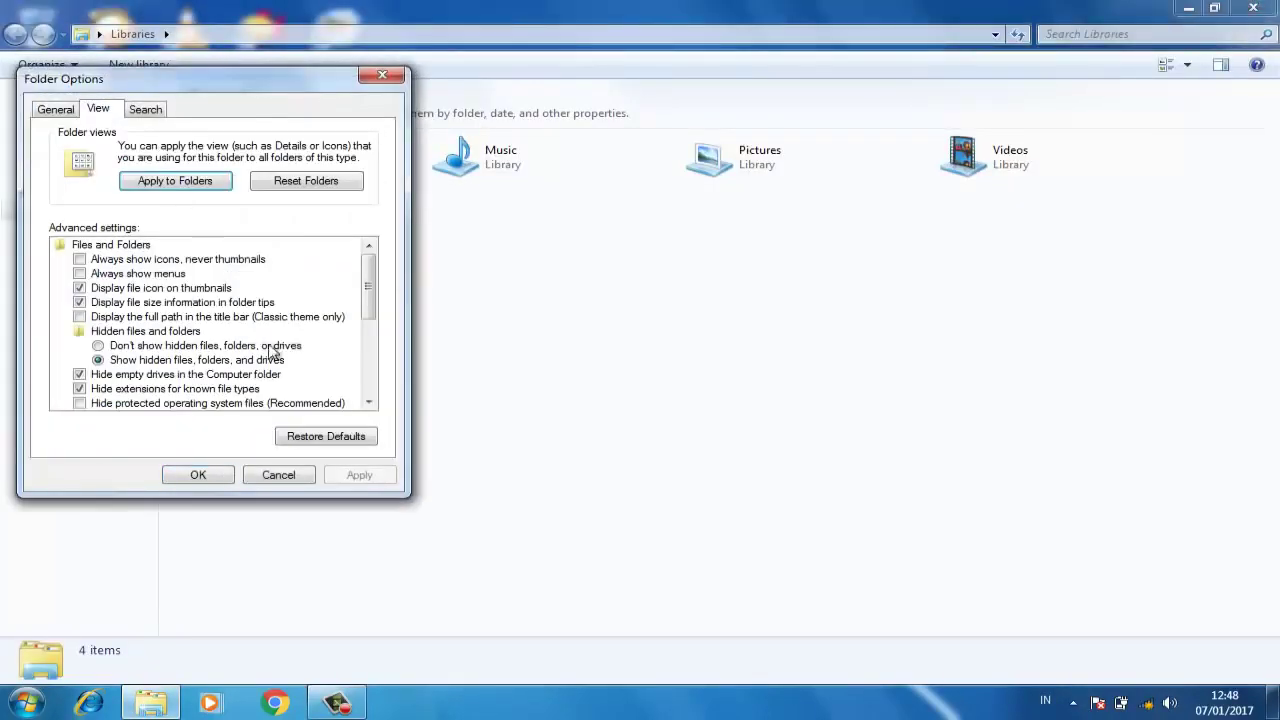
pyautogui.click(330, 438)
pyautogui.click(356, 478)
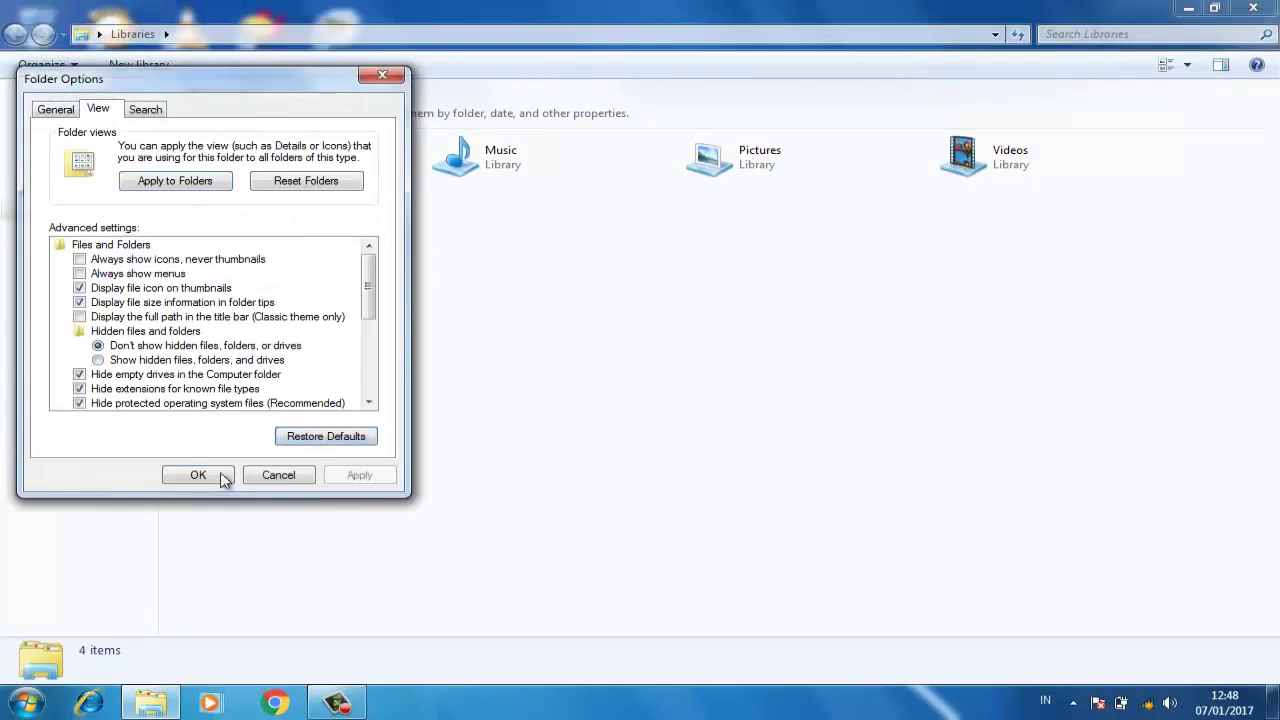
pyautogui.click(216, 470)
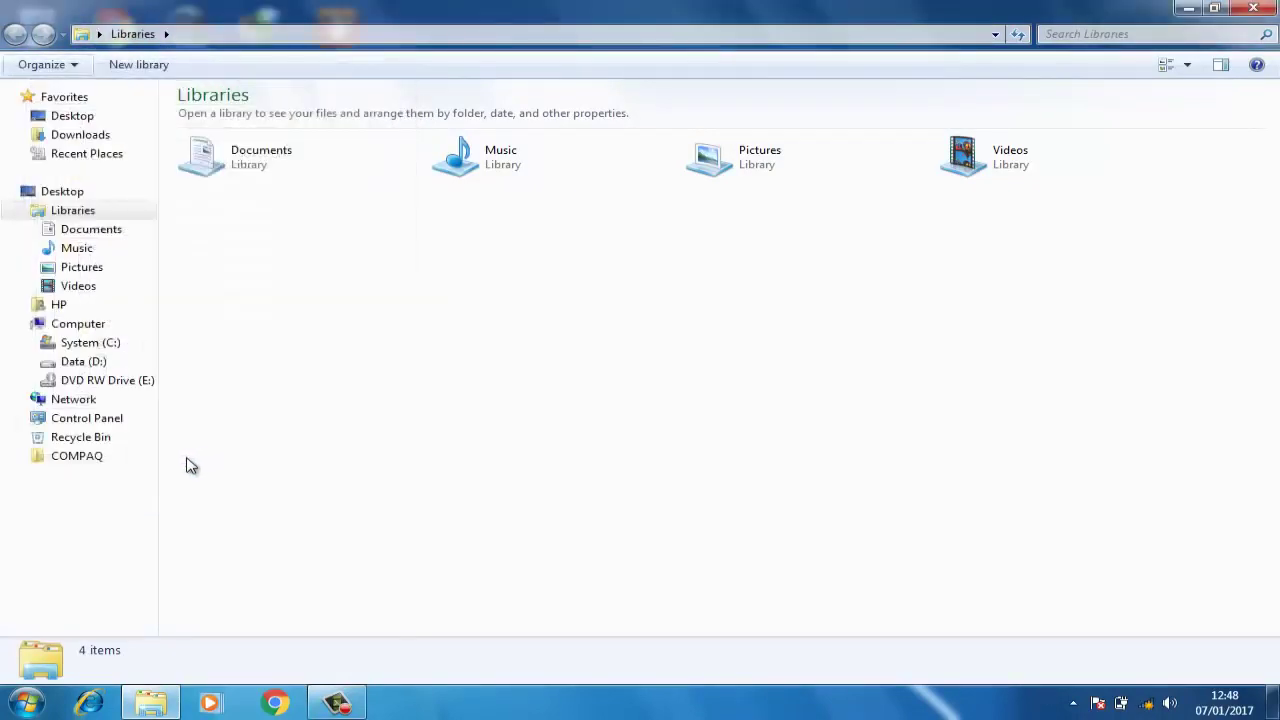
pyautogui.click(1276, 6)
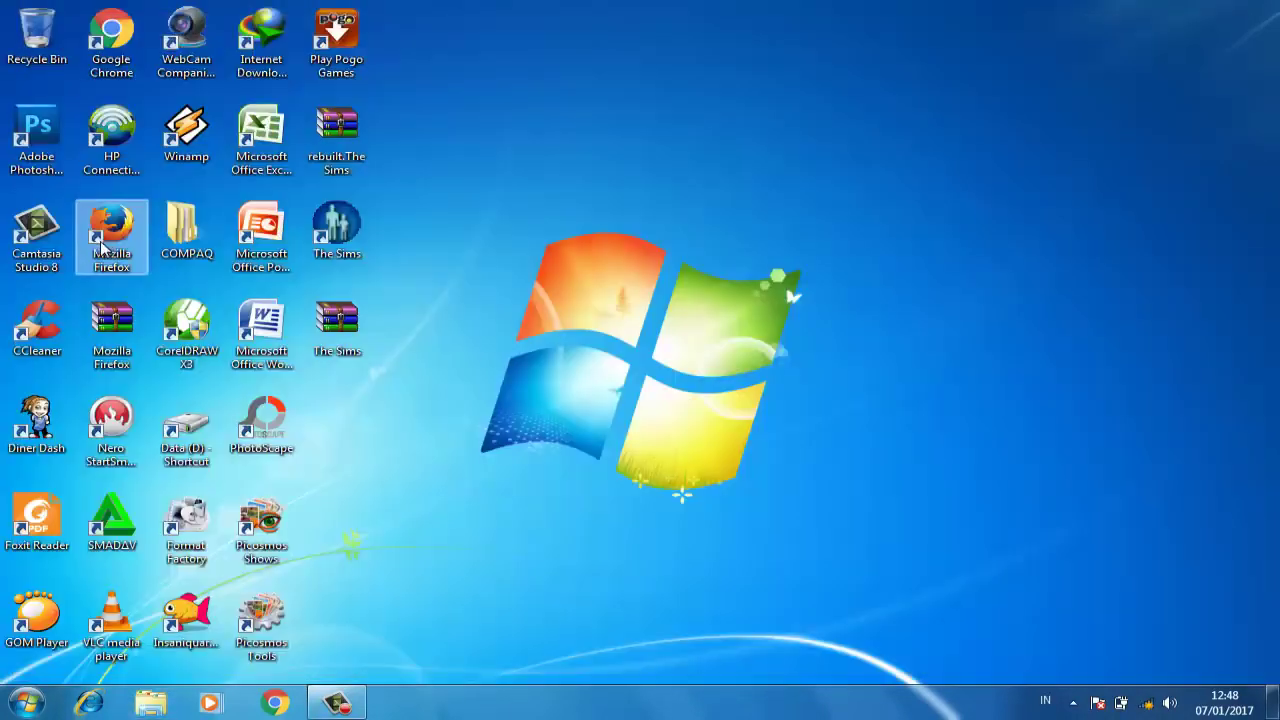
# Start CCleaner from its desktop shortcut.
pyautogui.click(42, 333)
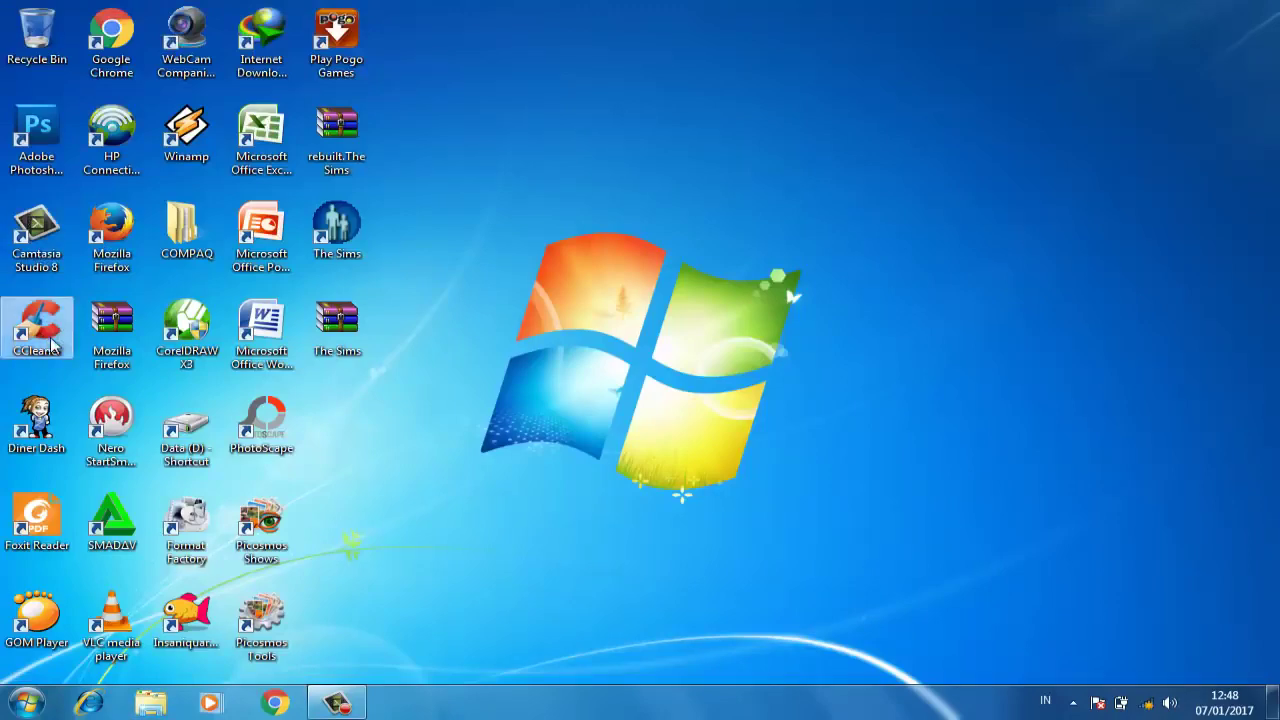